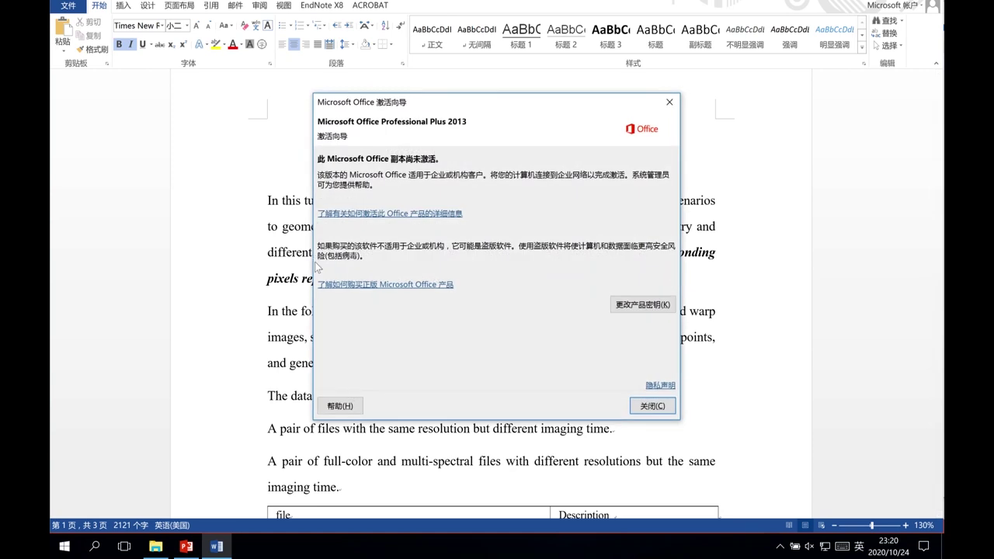
Step: Dismiss the Office activation wizard and skim the Image Registration Workflow tutorial from its introduction to the Output the Result section
click(669, 102)
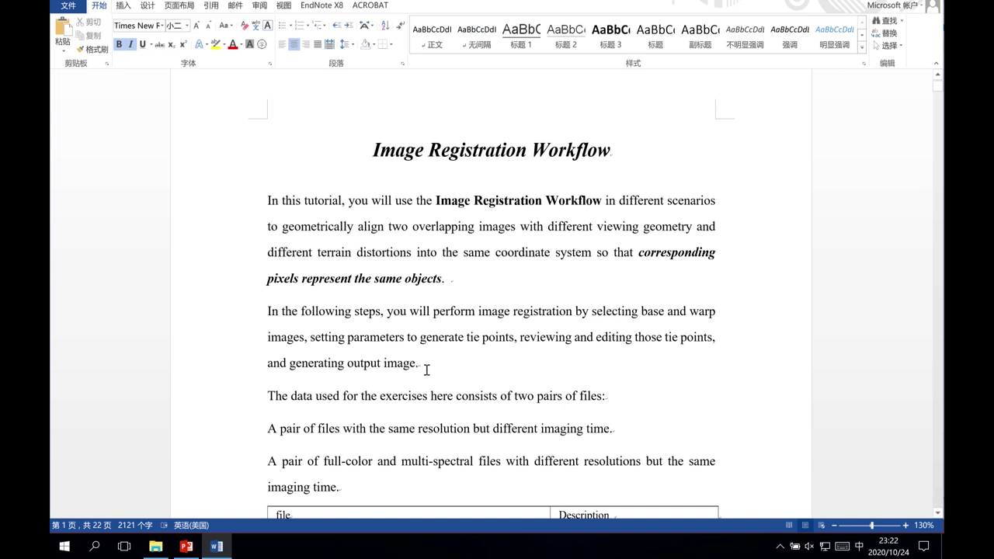
scroll(426, 370, down, 10)
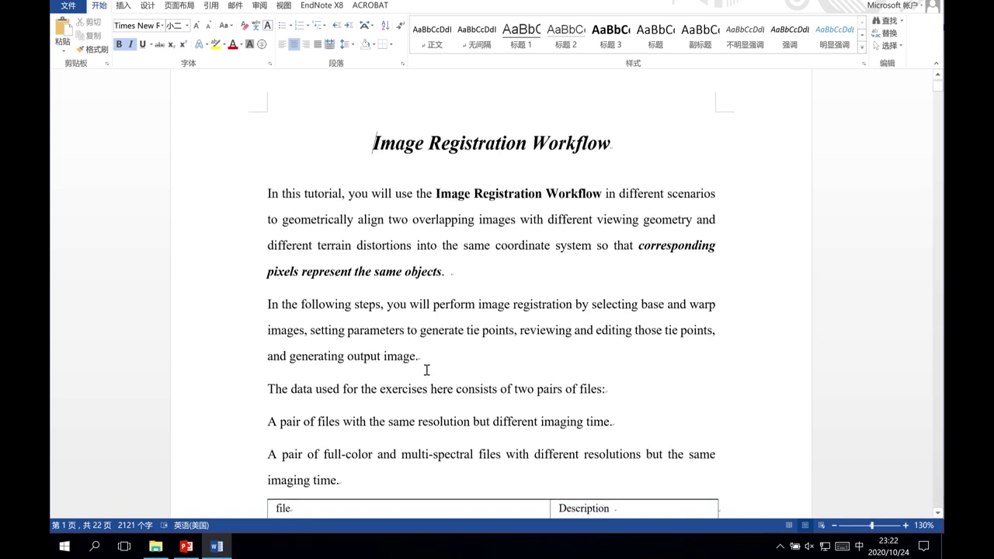
scroll(426, 370, down, 15)
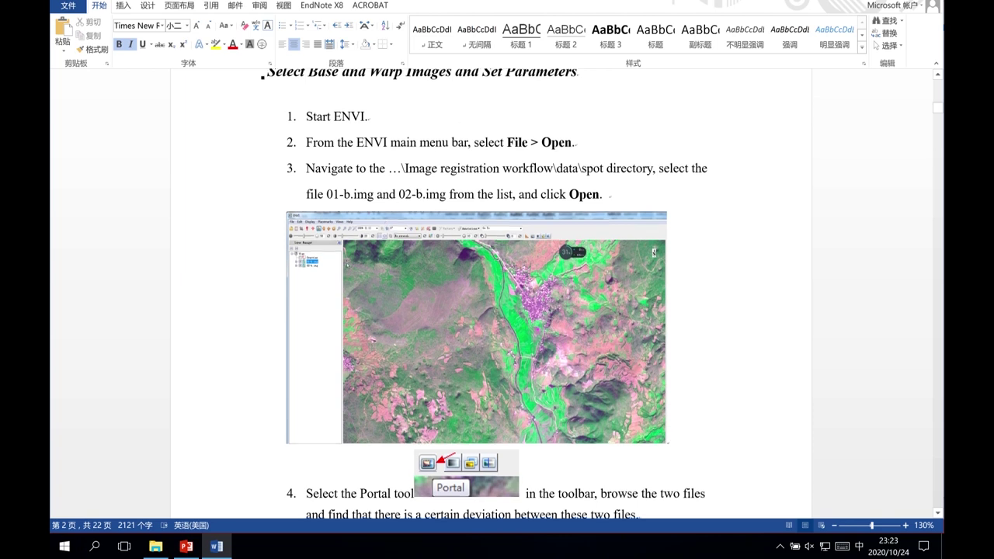
scroll(347, 264, down, 3)
scroll(347, 264, down, 12)
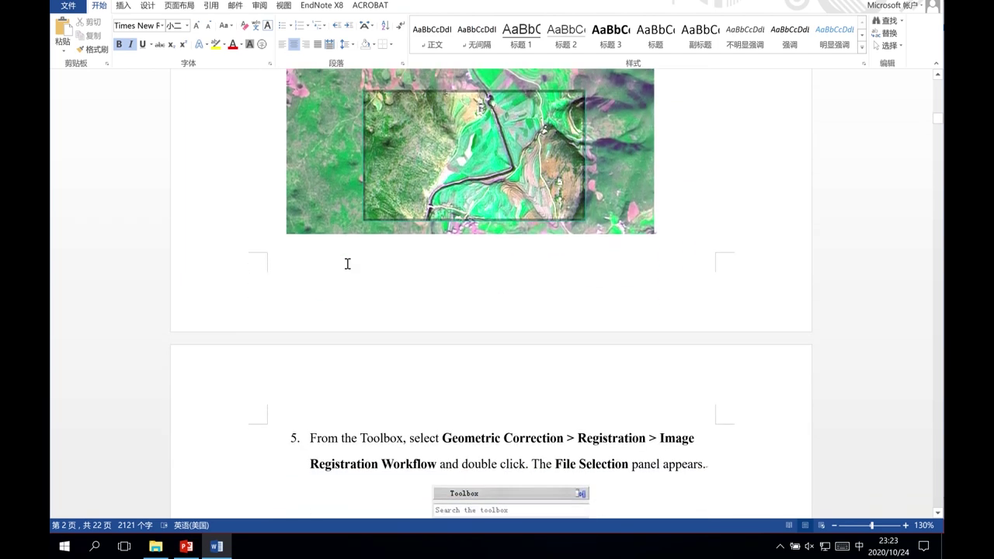
scroll(347, 264, down, 20)
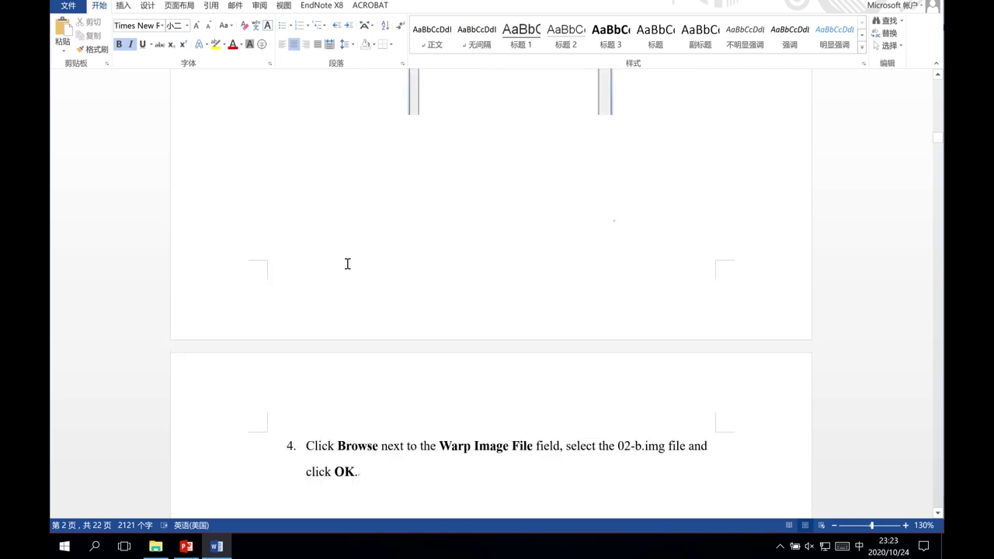
scroll(347, 264, down, 20)
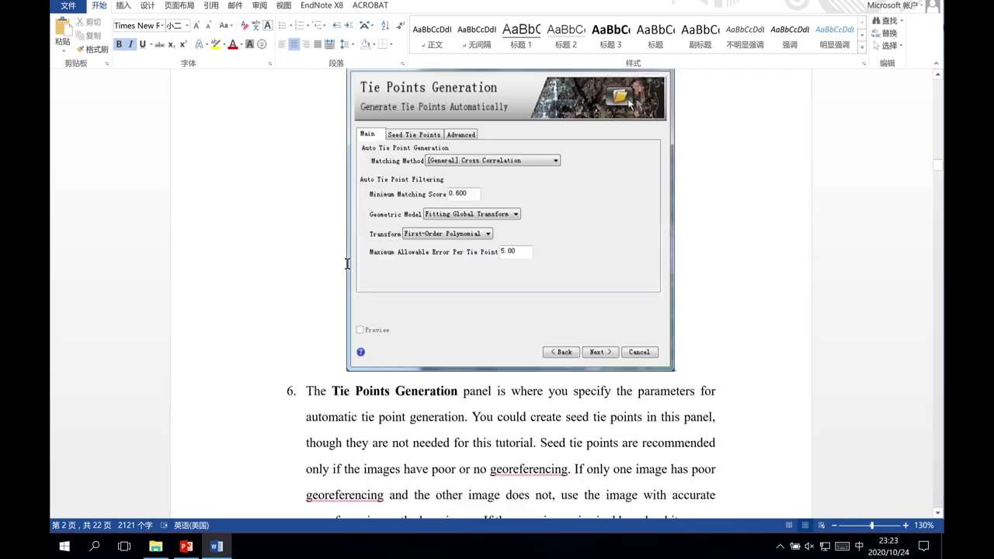
scroll(347, 264, down, 20)
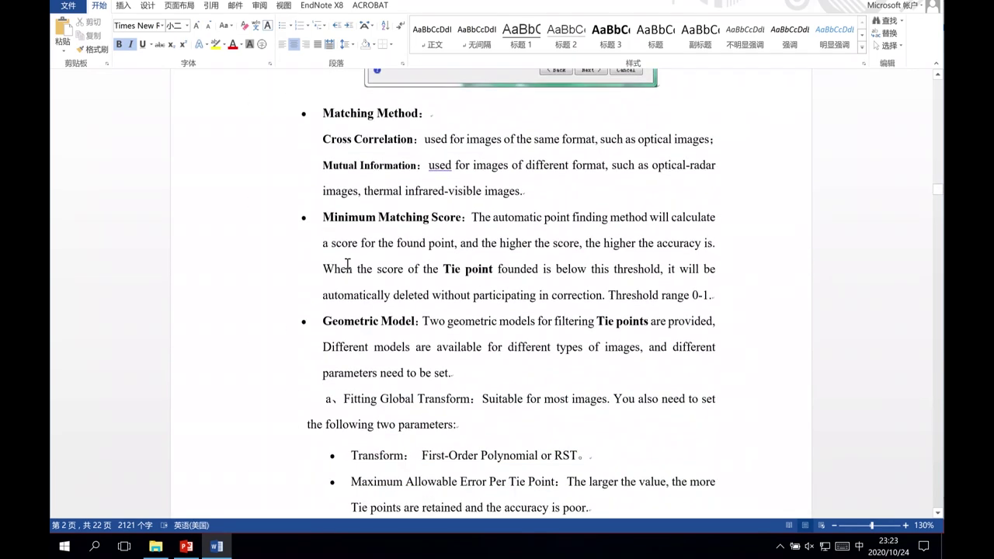
scroll(347, 264, down, 20)
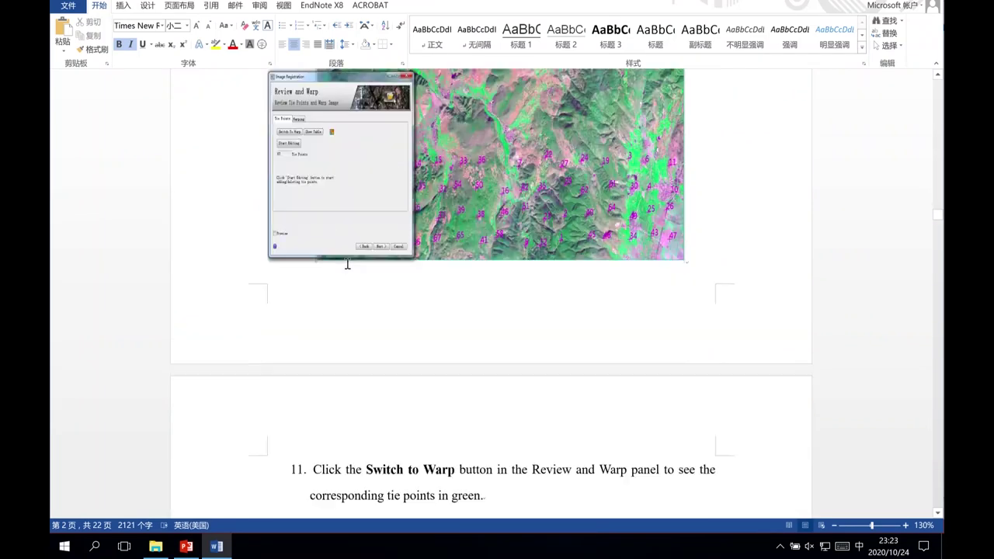
scroll(347, 264, up, 8)
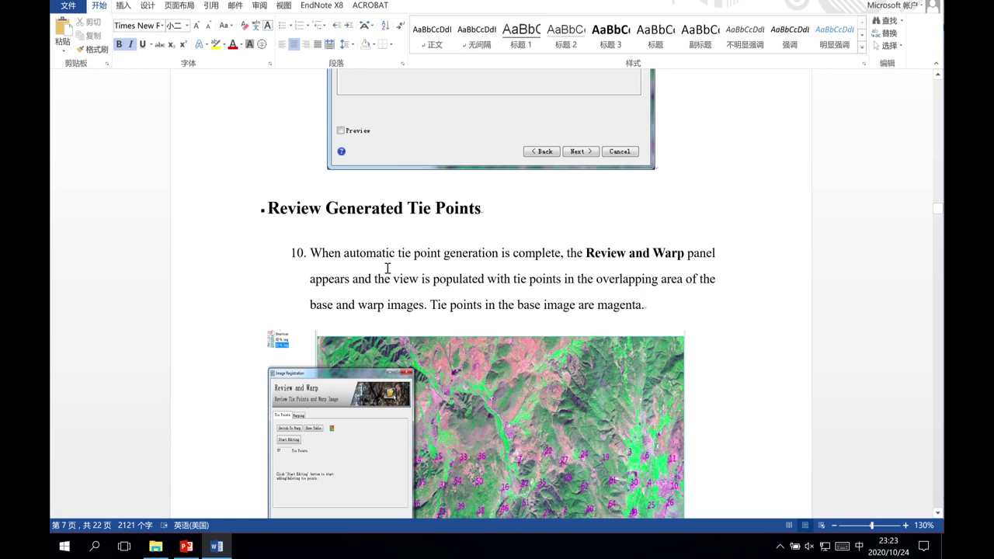
scroll(339, 293, down, 20)
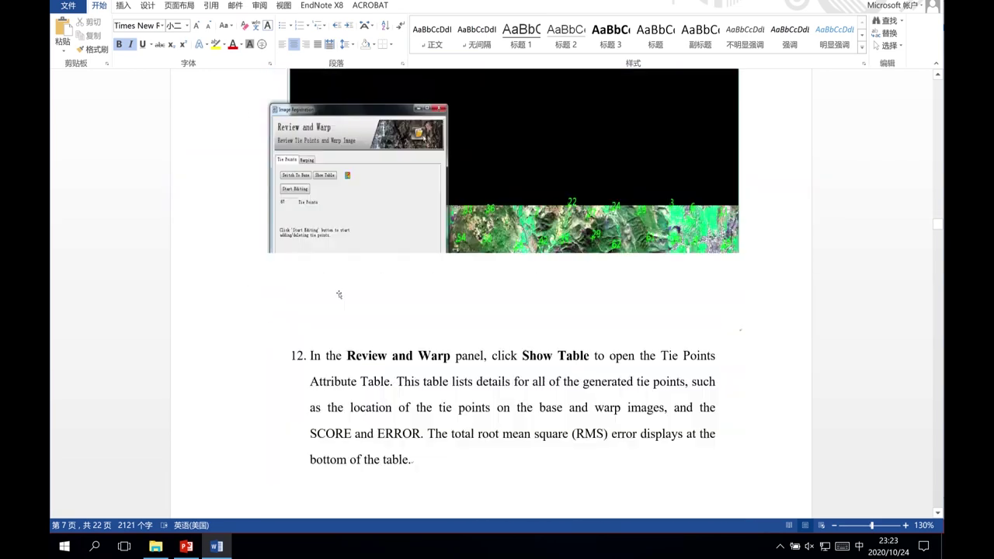
scroll(340, 293, down, 20)
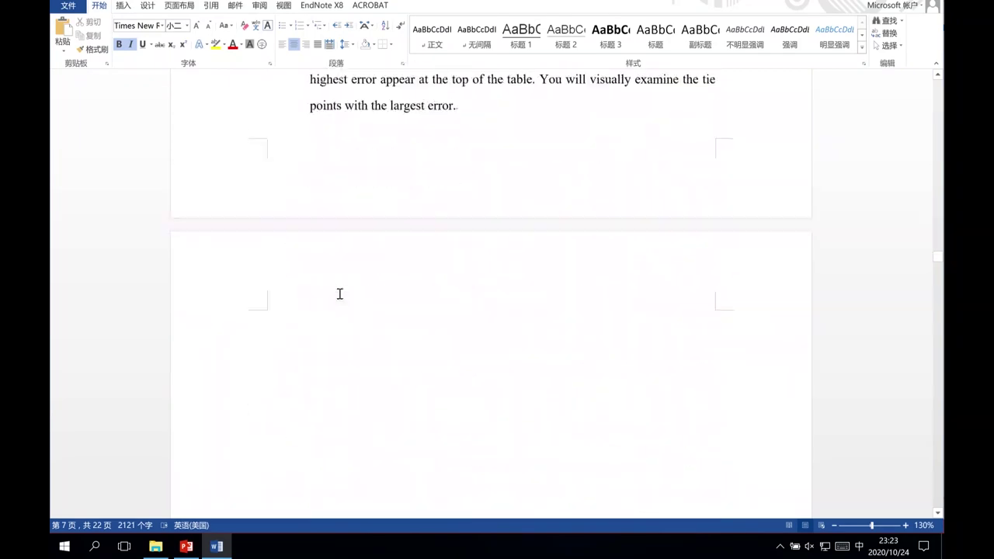
scroll(339, 293, down, 20)
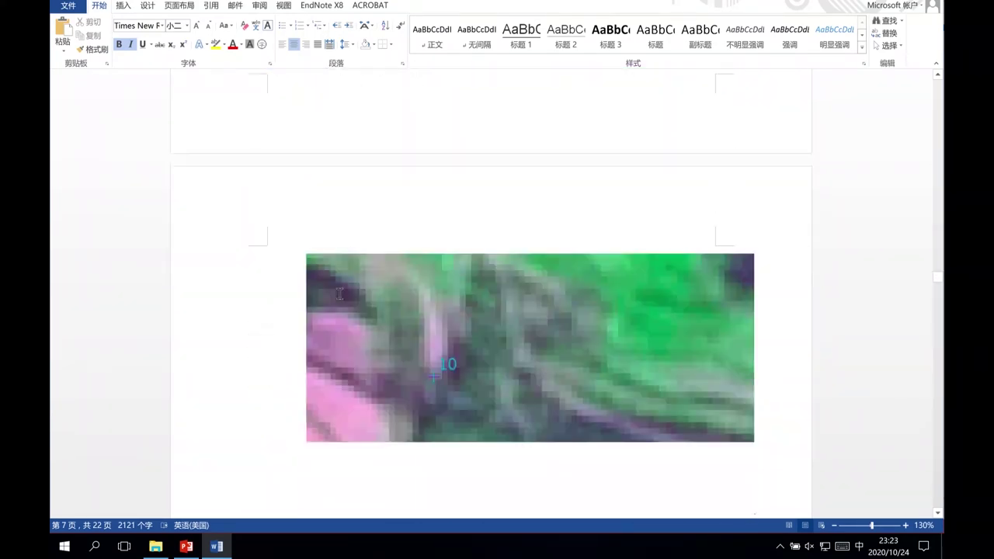
scroll(339, 293, down, 20)
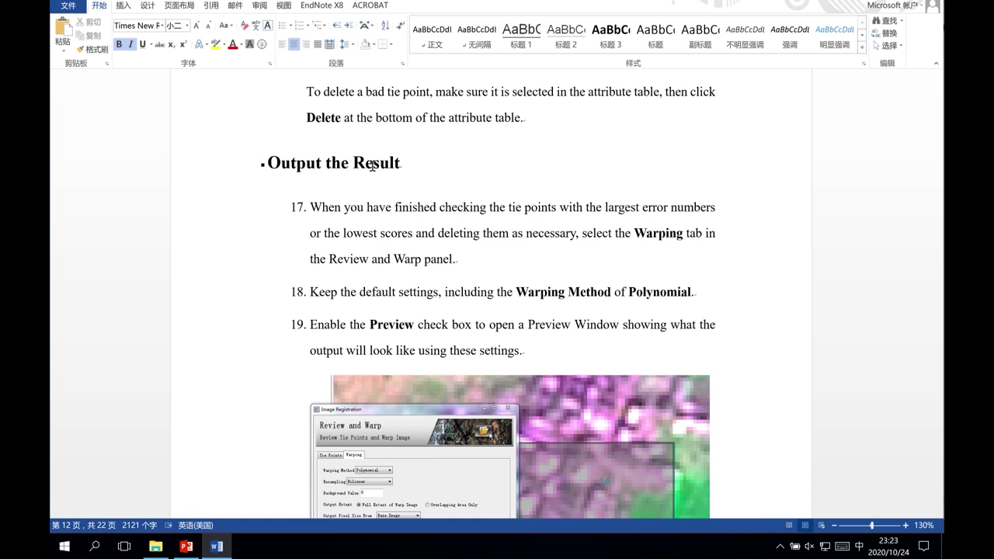
Step: Go back to the data file table near the tutorial's start and review the first instructions of Exercise # 1
scroll(373, 166, up, 15)
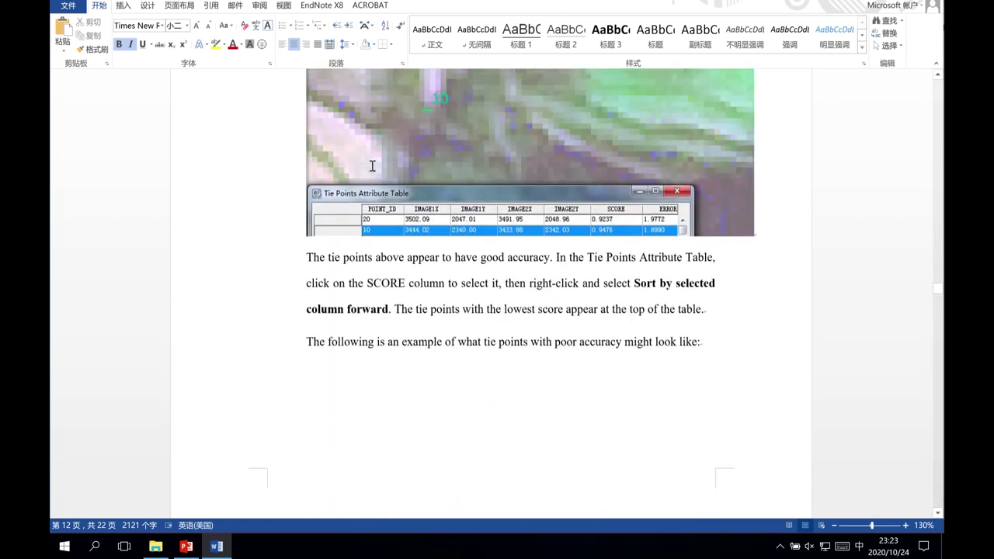
scroll(373, 165, up, 20)
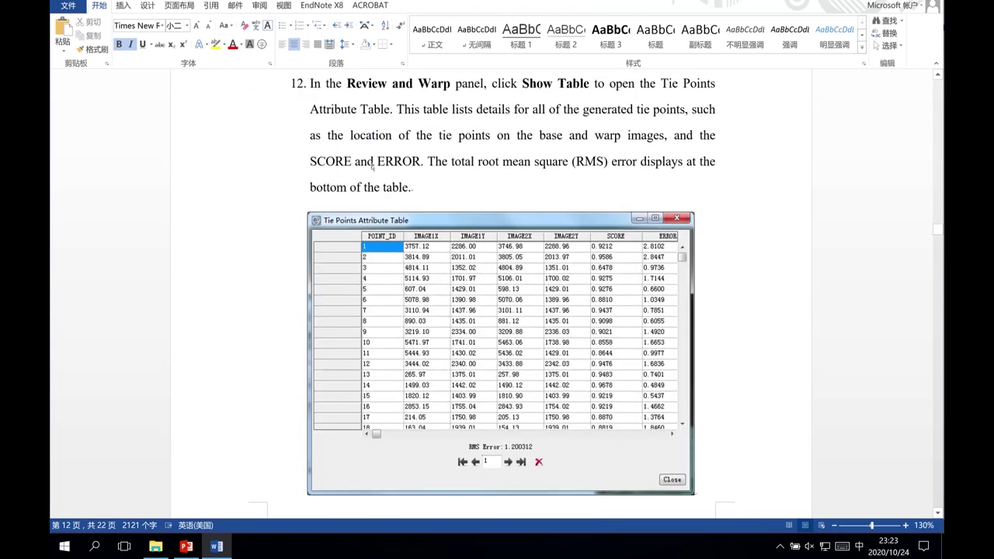
scroll(373, 165, up, 3)
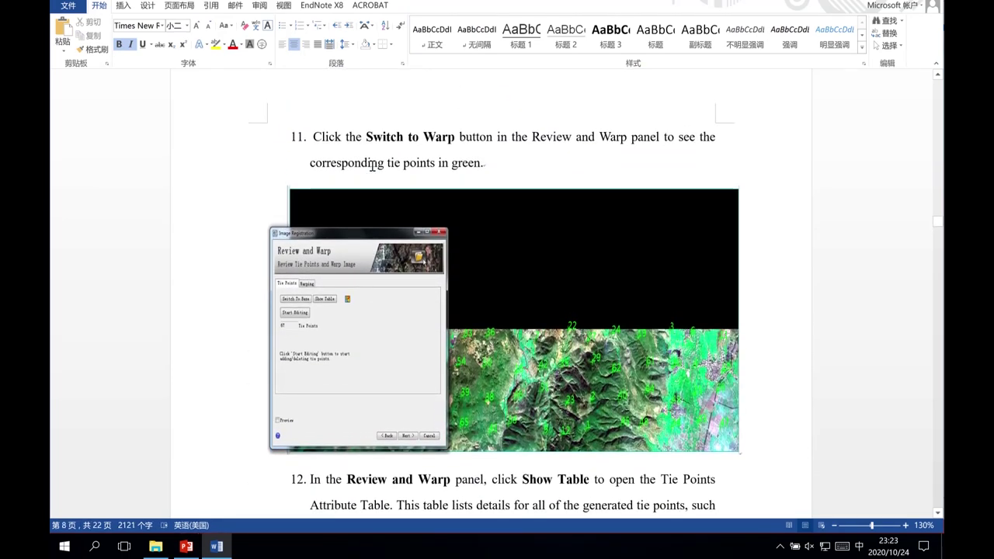
scroll(373, 165, up, 15)
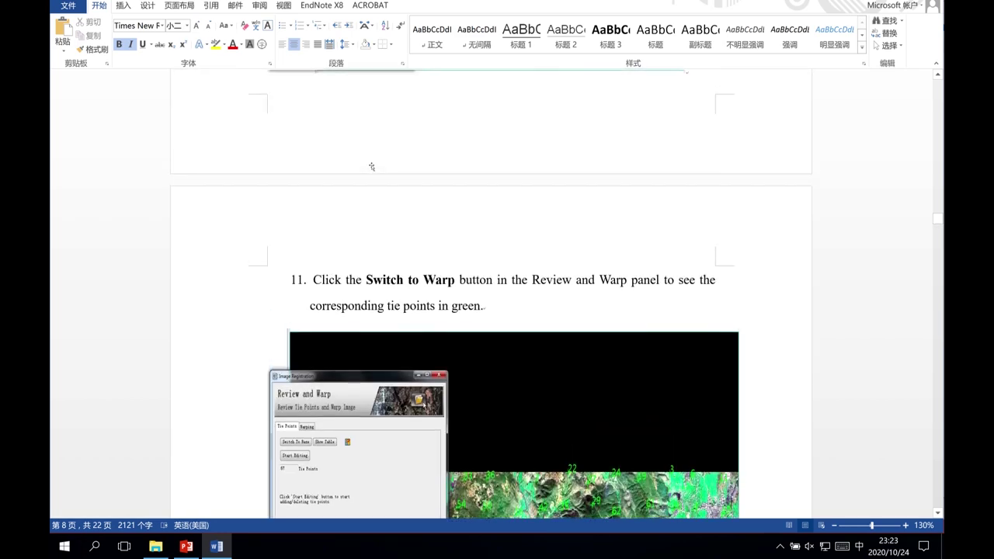
scroll(373, 165, up, 15)
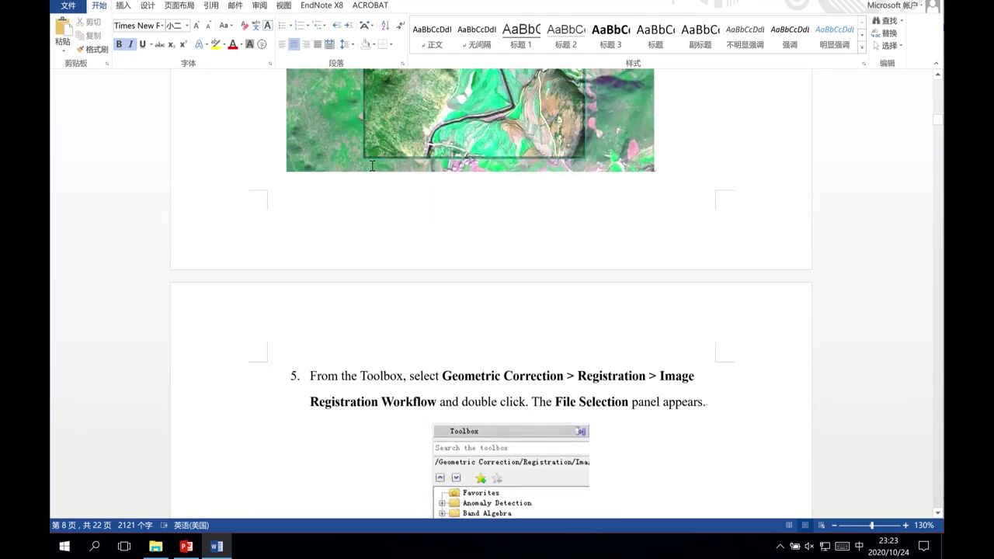
scroll(371, 164, up, 15)
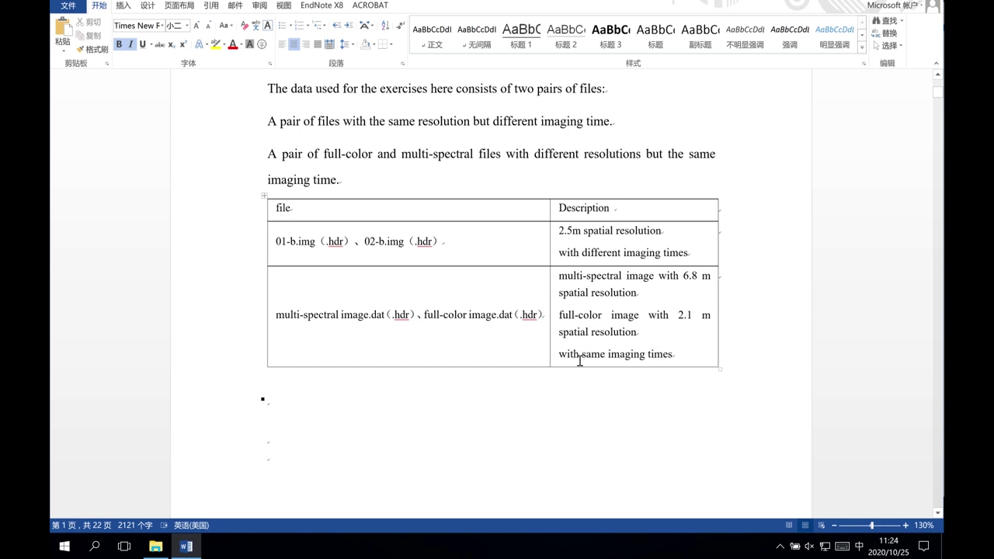
scroll(545, 391, down, 3)
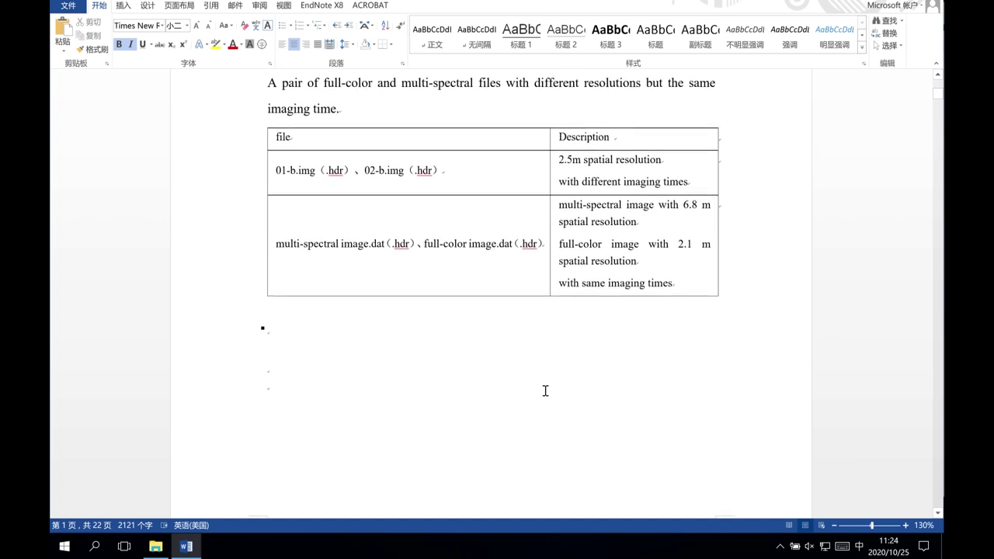
scroll(545, 390, down, 8)
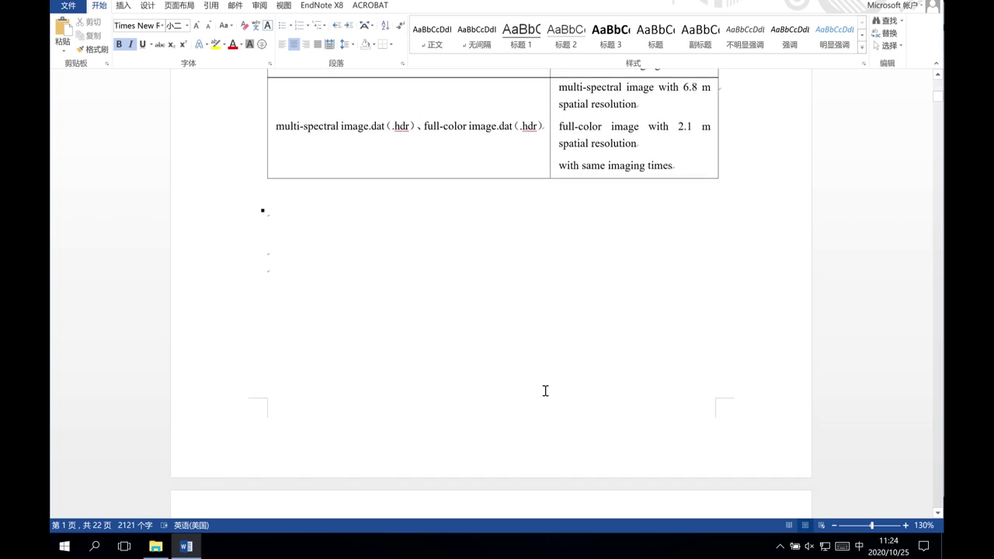
scroll(545, 390, down, 1)
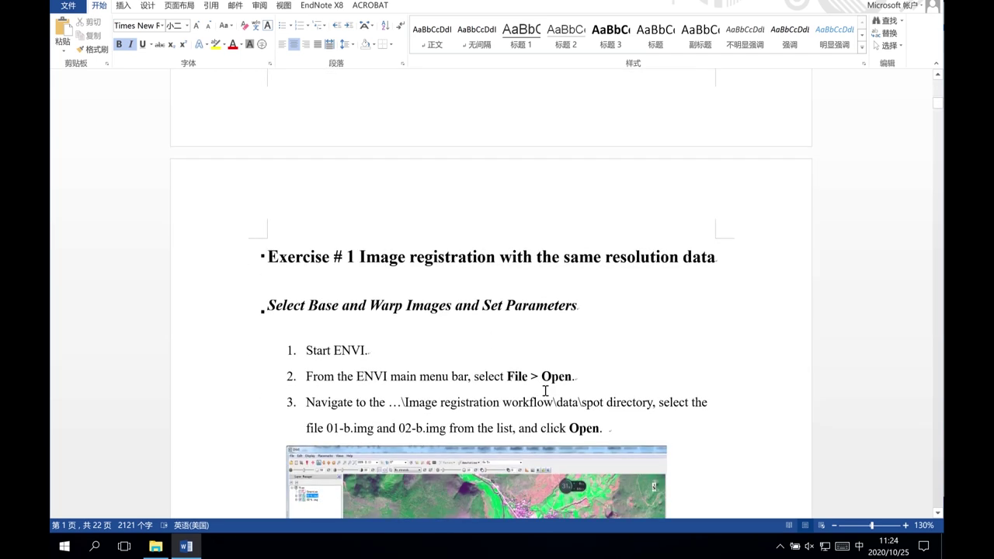
scroll(545, 390, down, 1)
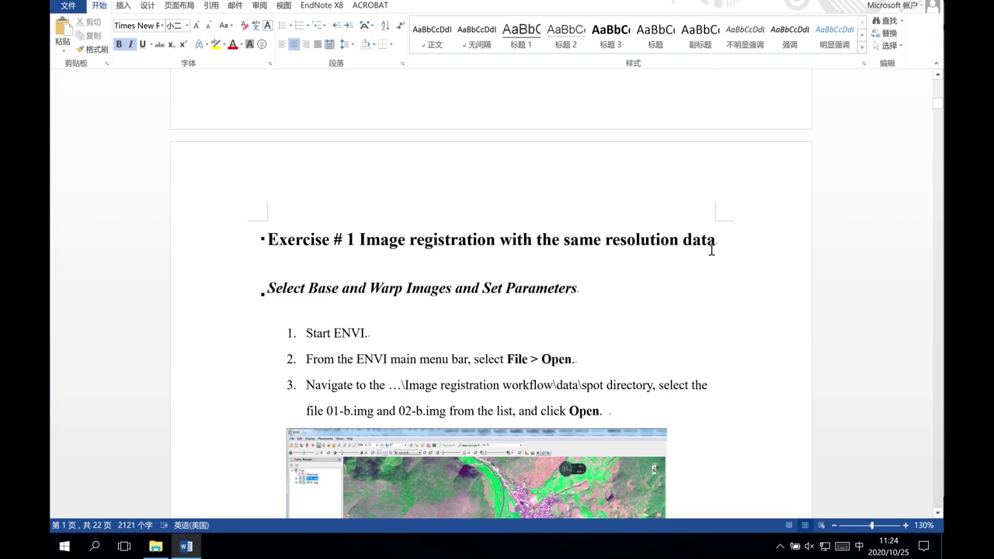
scroll(711, 249, up, 1)
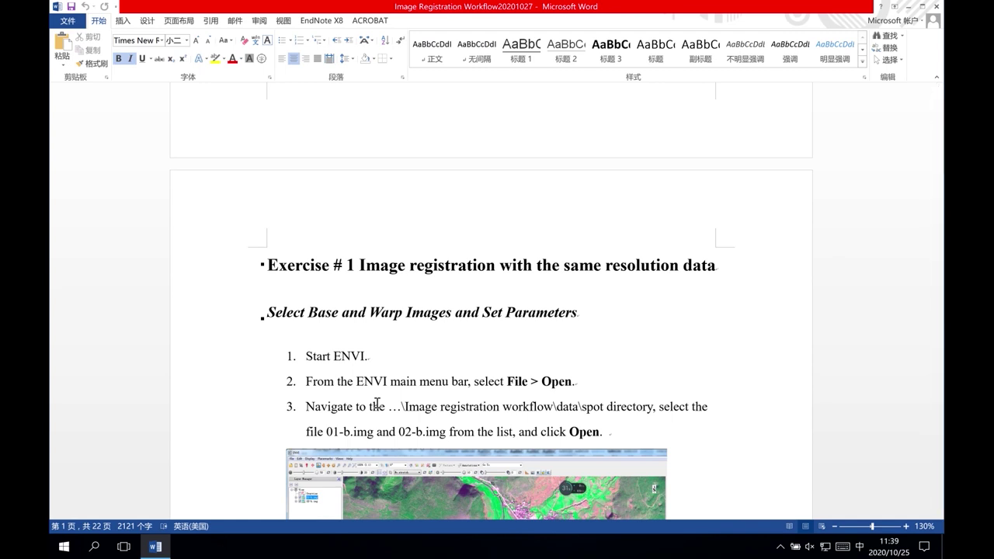
Step: Minimize the Word tutorial and start the standard ENVI program from the ENVI 5.1 group
click(905, 6)
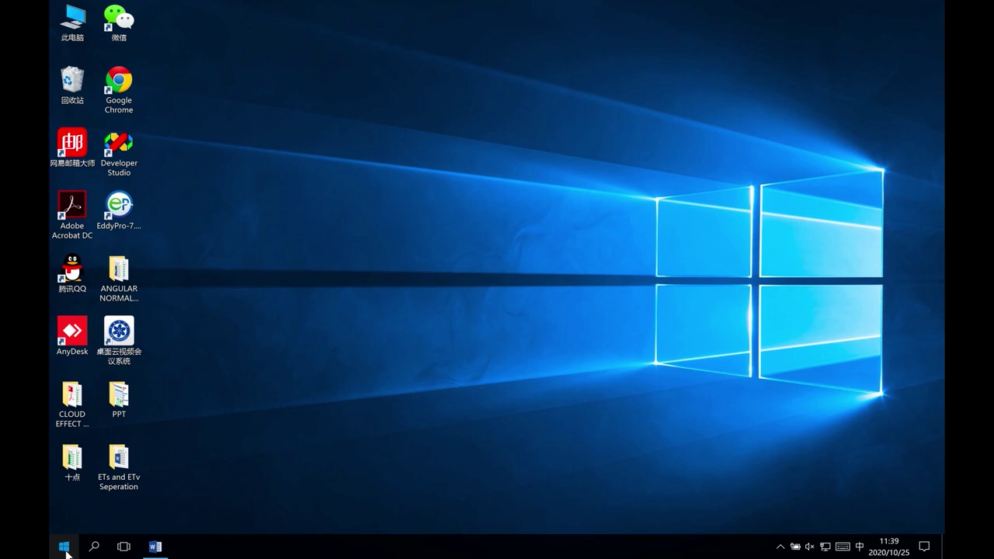
click(66, 552)
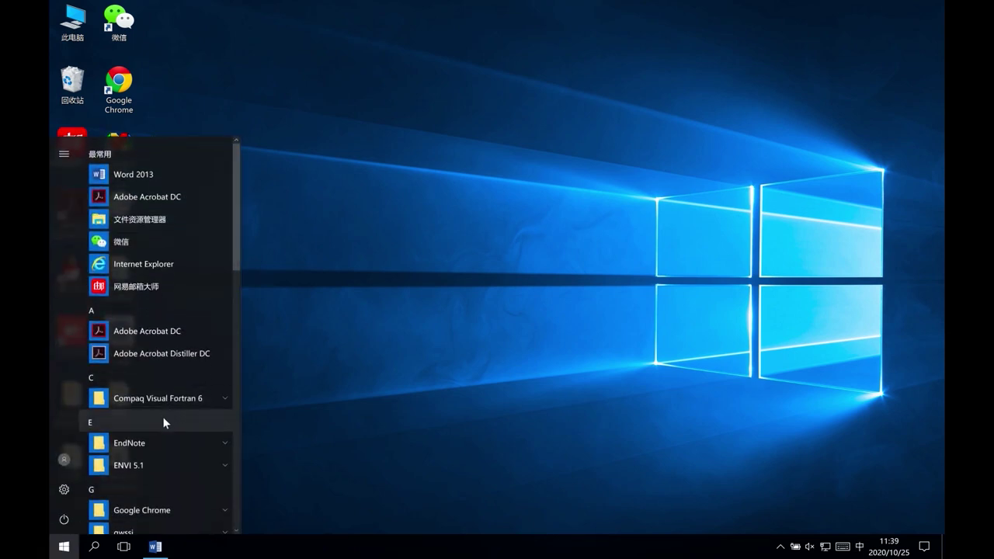
click(135, 466)
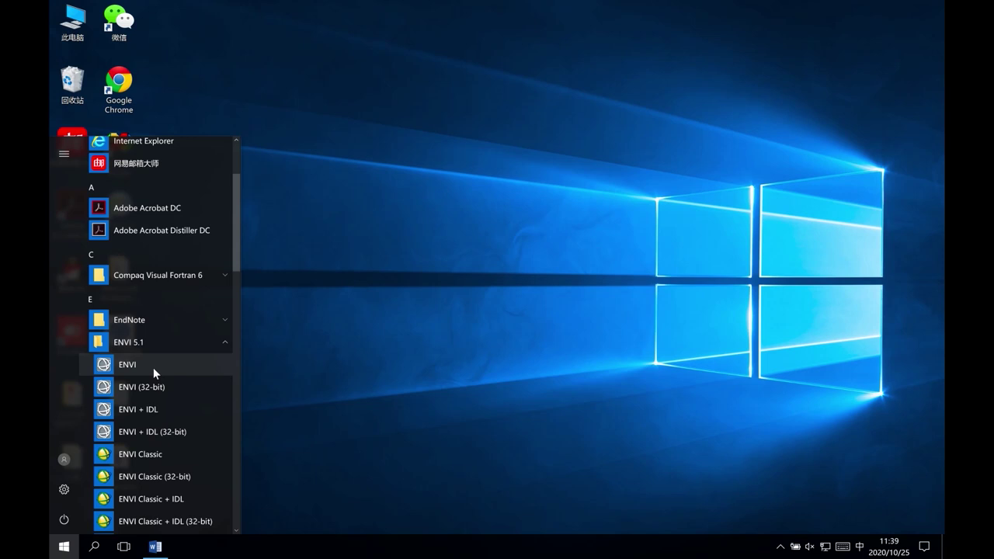
click(153, 367)
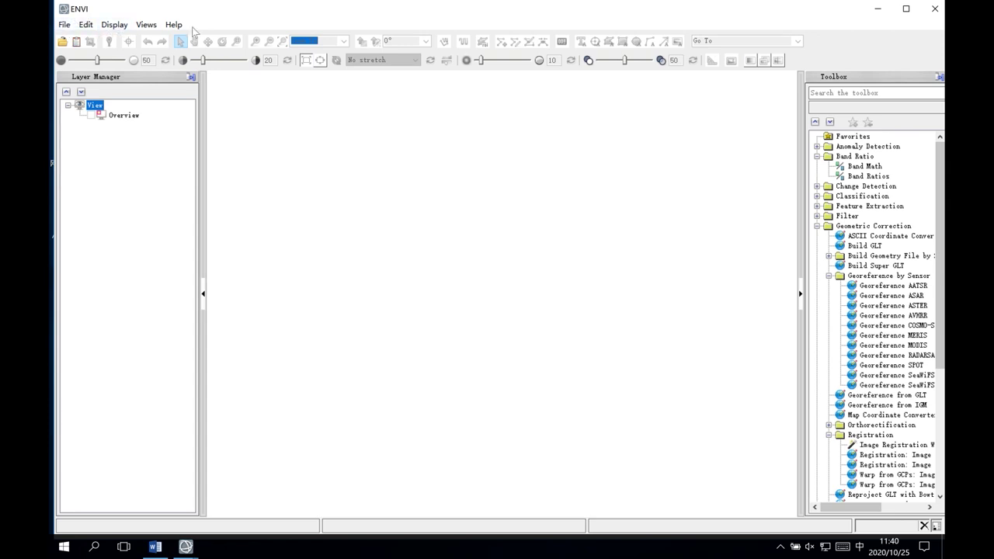
Step: Start opening a file and browse on drive E: to remote sensing image process20201027 > Image Registration Workflow > data > spot
click(64, 26)
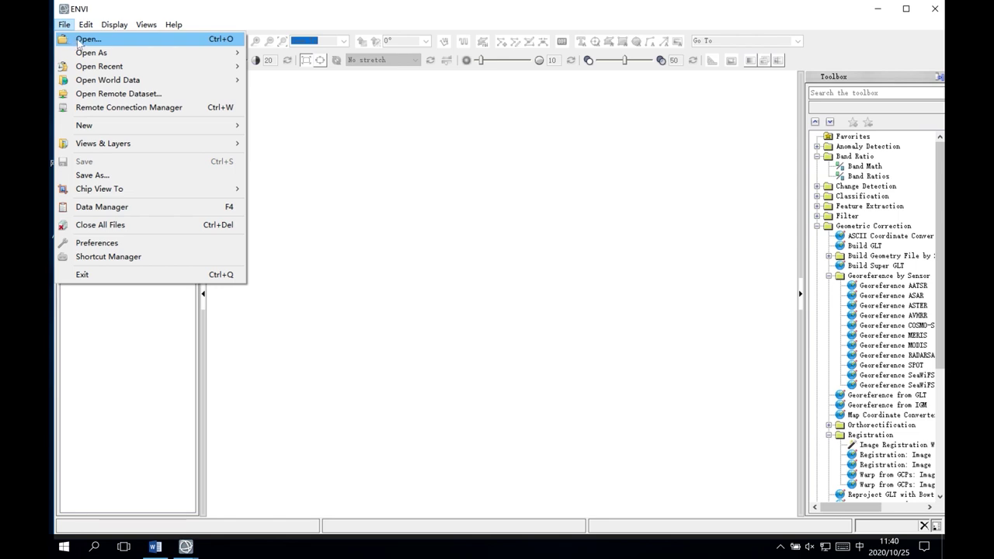
click(79, 42)
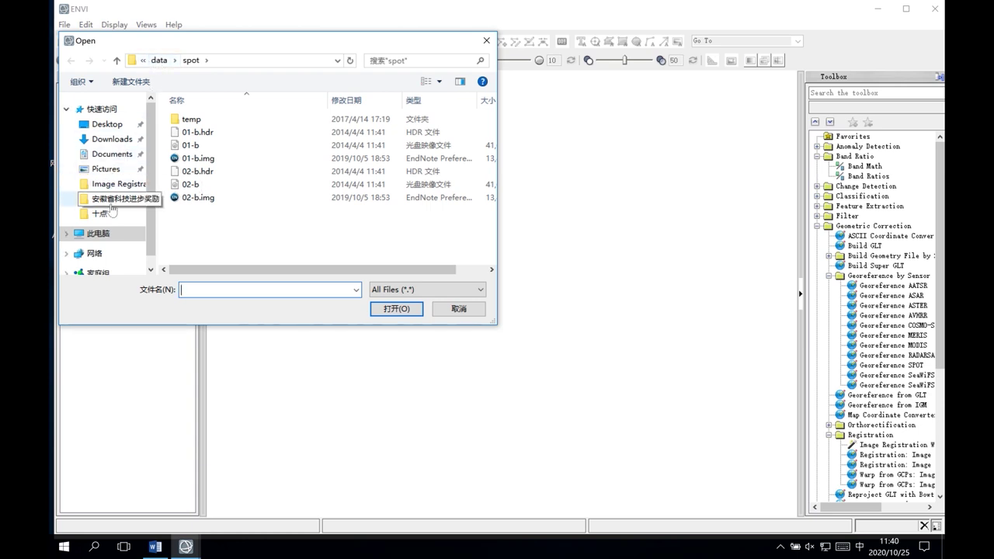
click(108, 230)
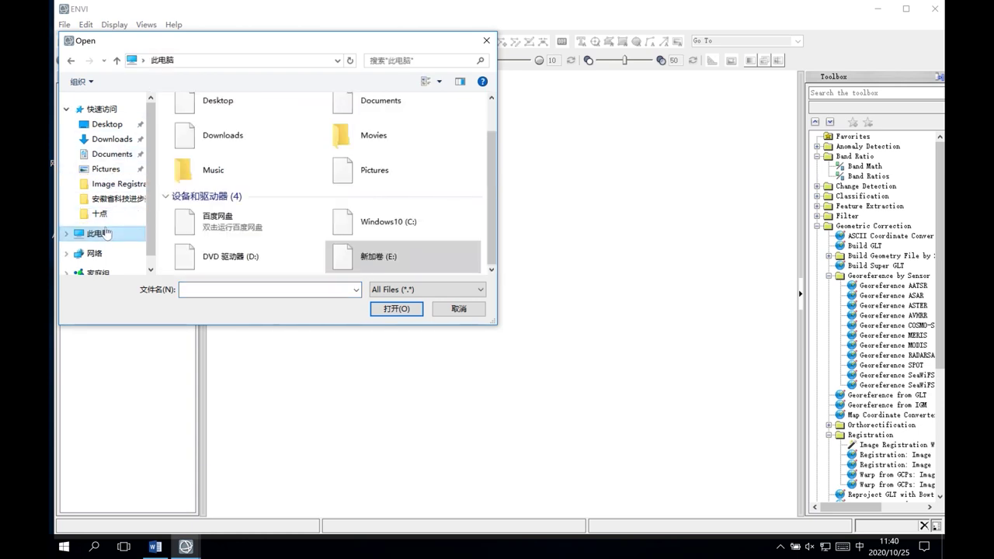
double_click(349, 267)
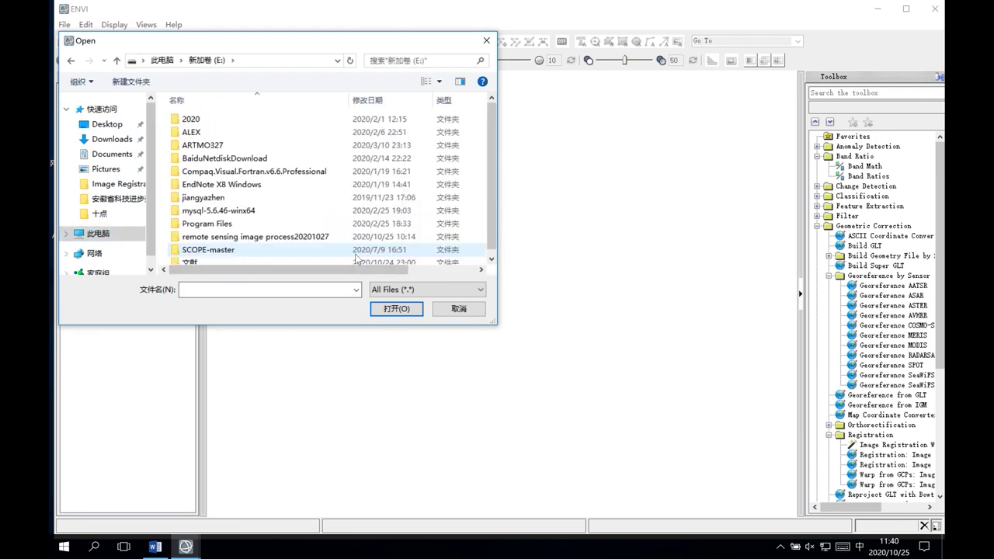
click(256, 237)
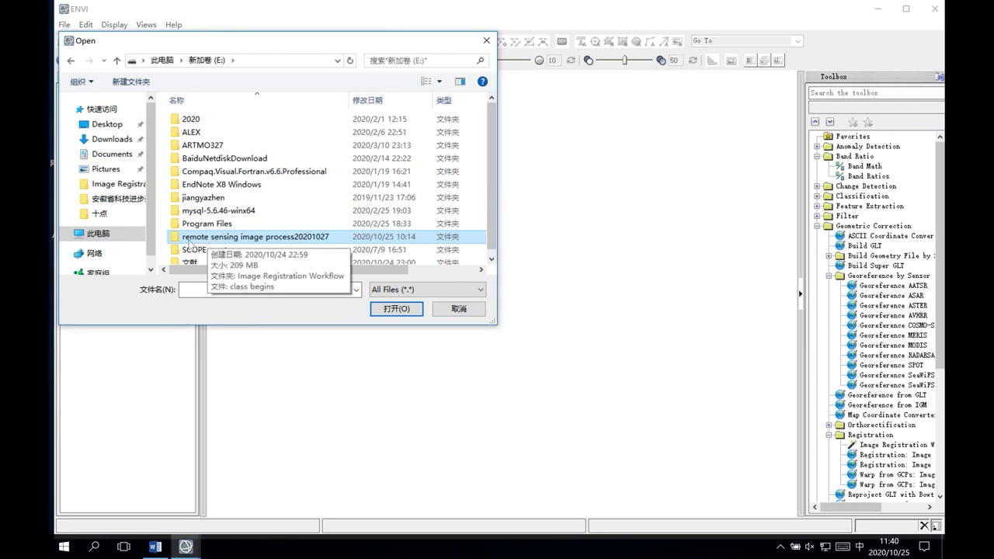
double_click(313, 236)
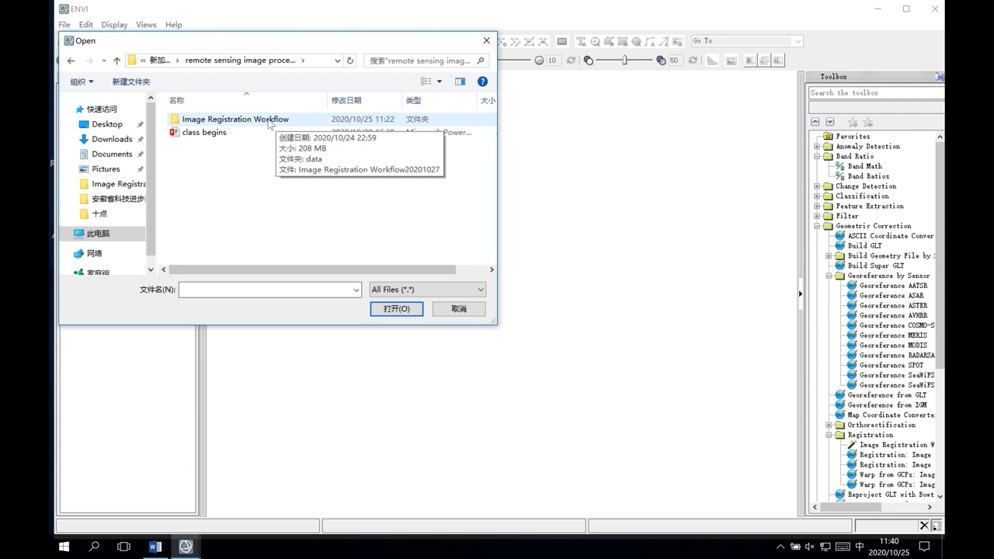
double_click(270, 120)
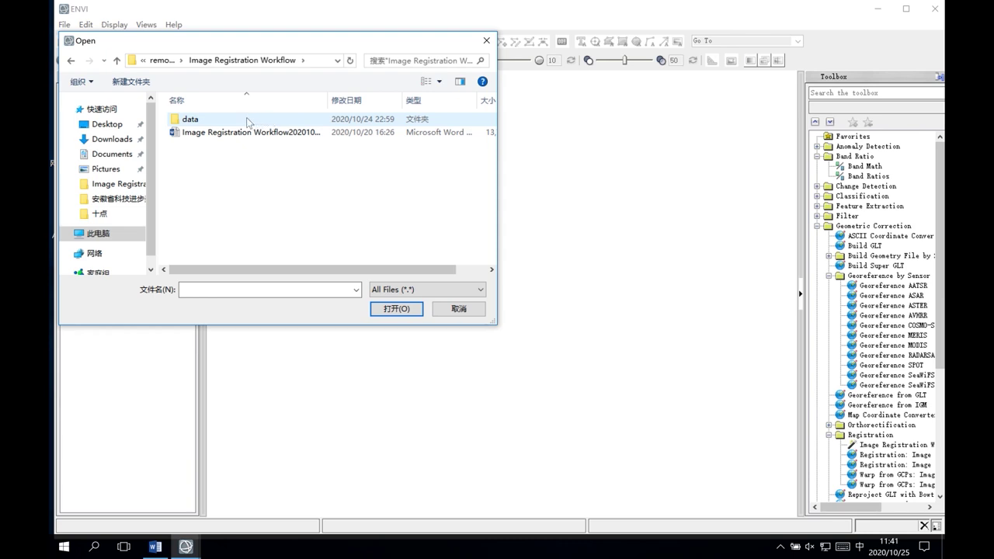
double_click(195, 122)
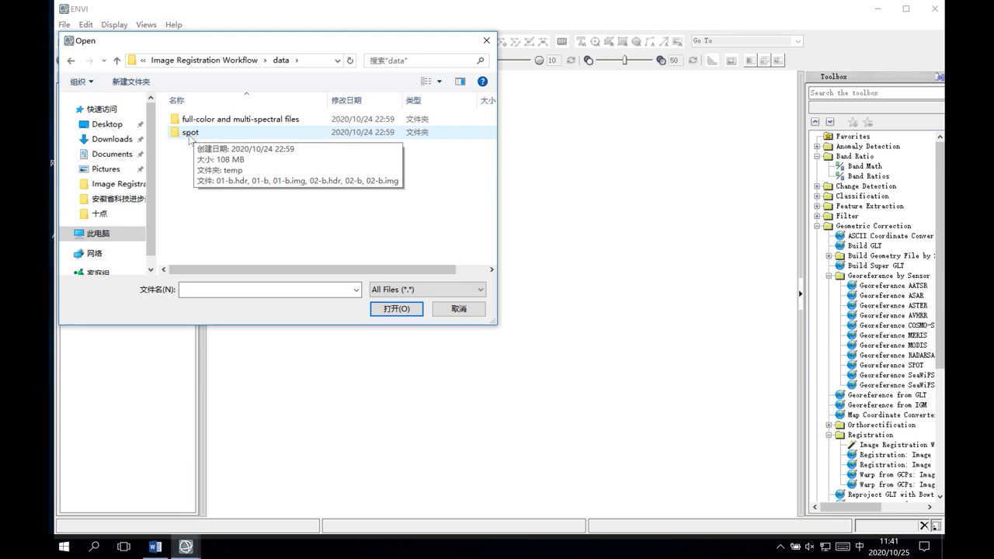
double_click(189, 134)
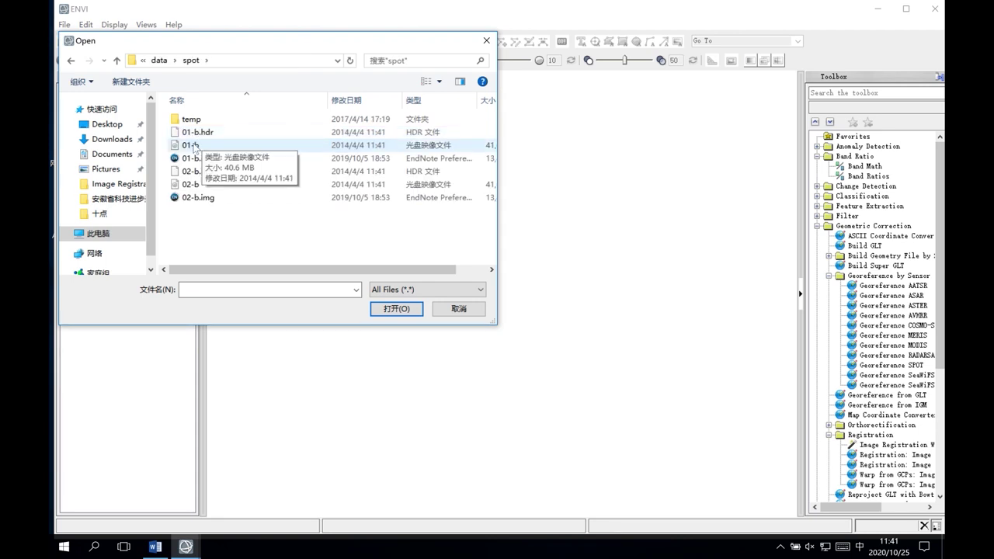
Step: Open the 01-b and 02-b disc image files together from the spot folder
click(193, 146)
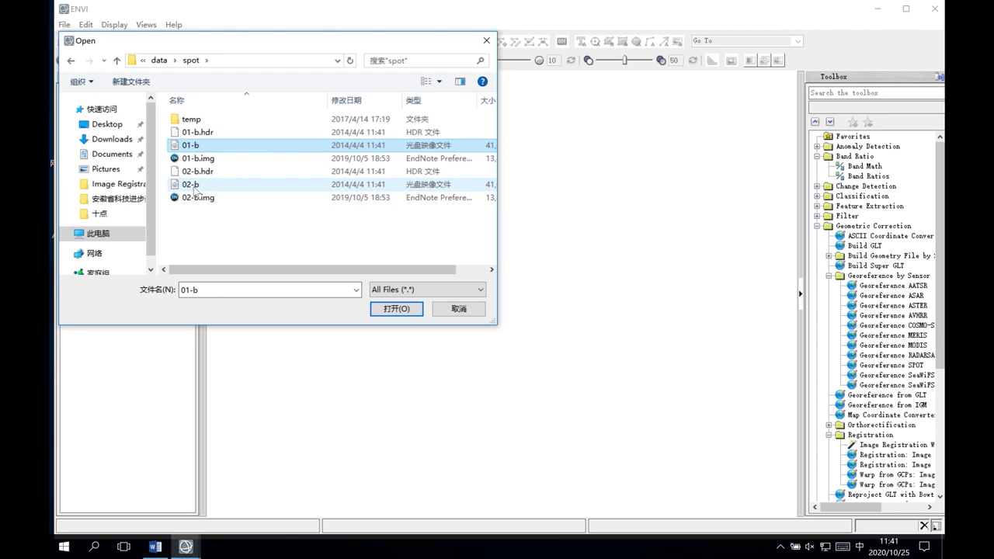
ctrl+click(195, 185)
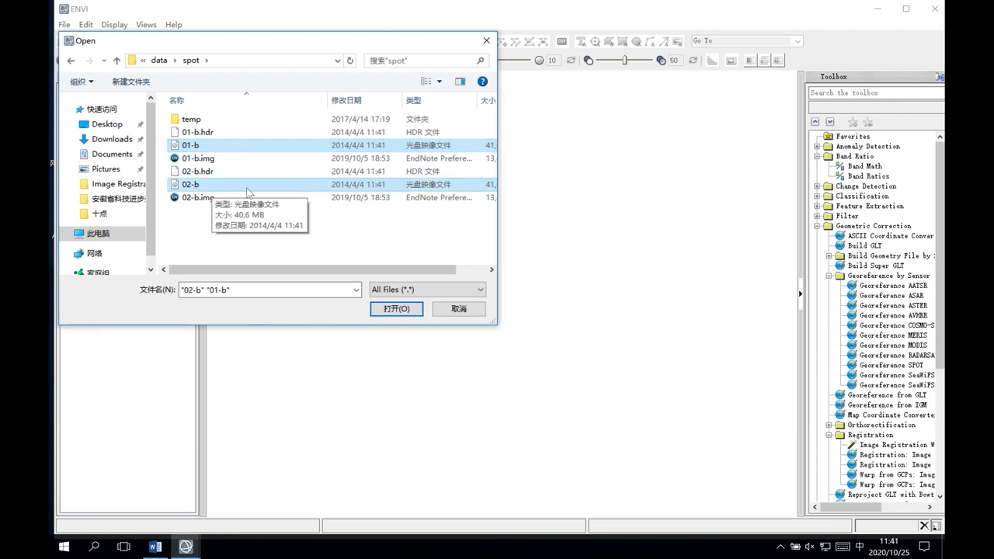
click(394, 309)
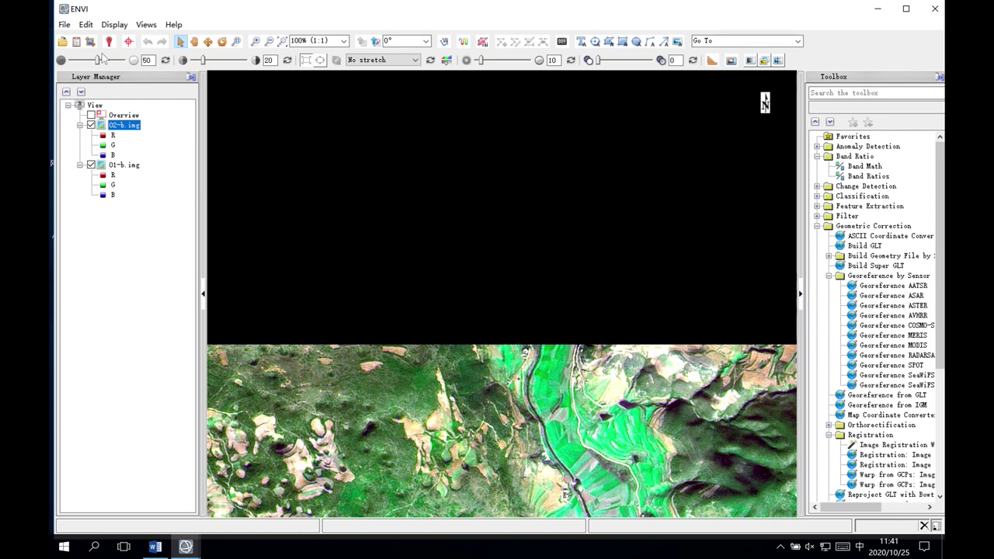
click(65, 25)
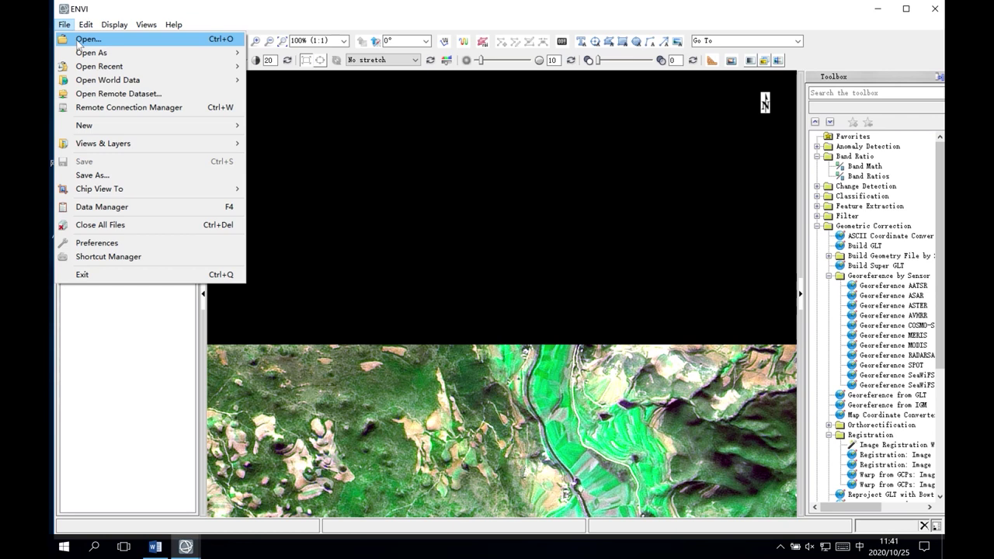
click(78, 40)
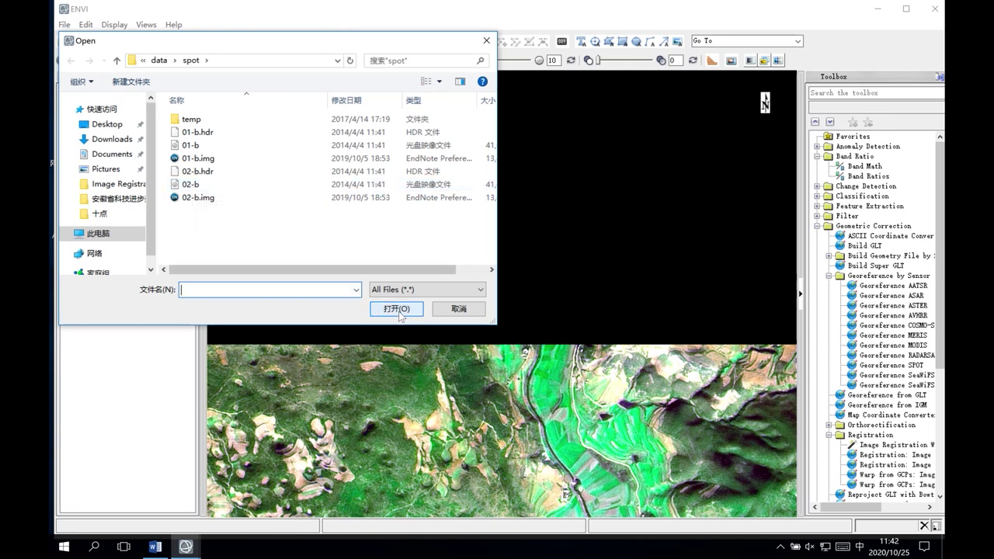
click(486, 40)
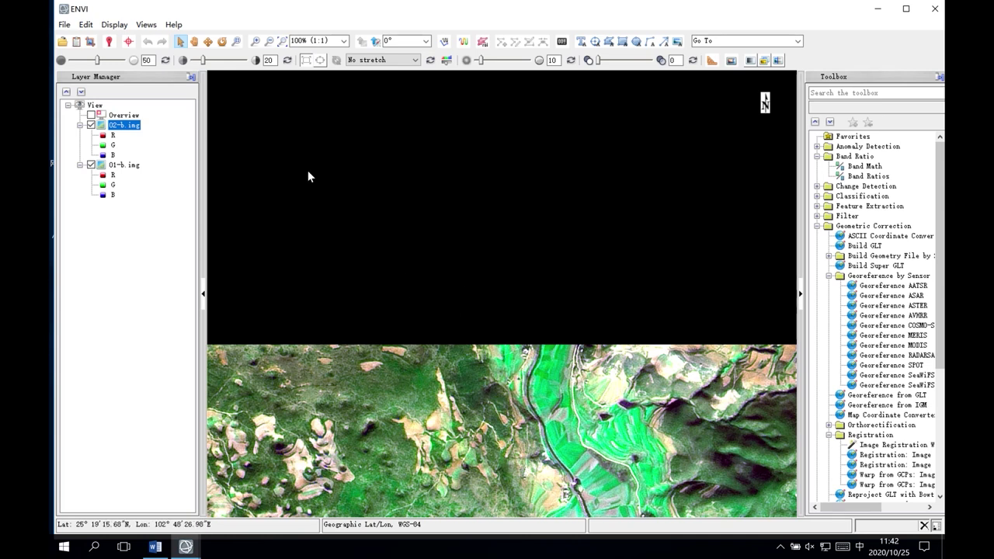
Step: Fit the full image extent in the view and add a portal showing 01-b.img over 02-b.img
click(282, 42)
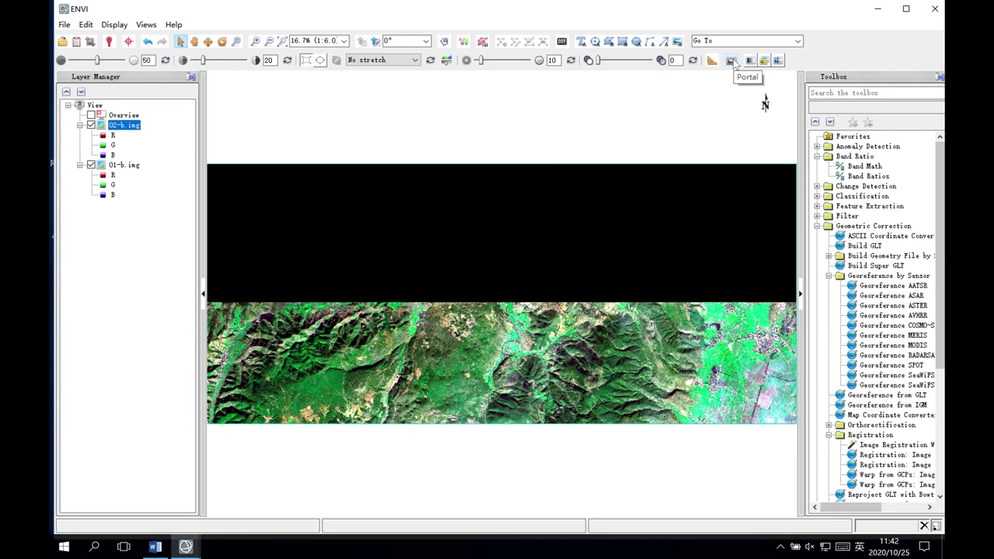
click(732, 62)
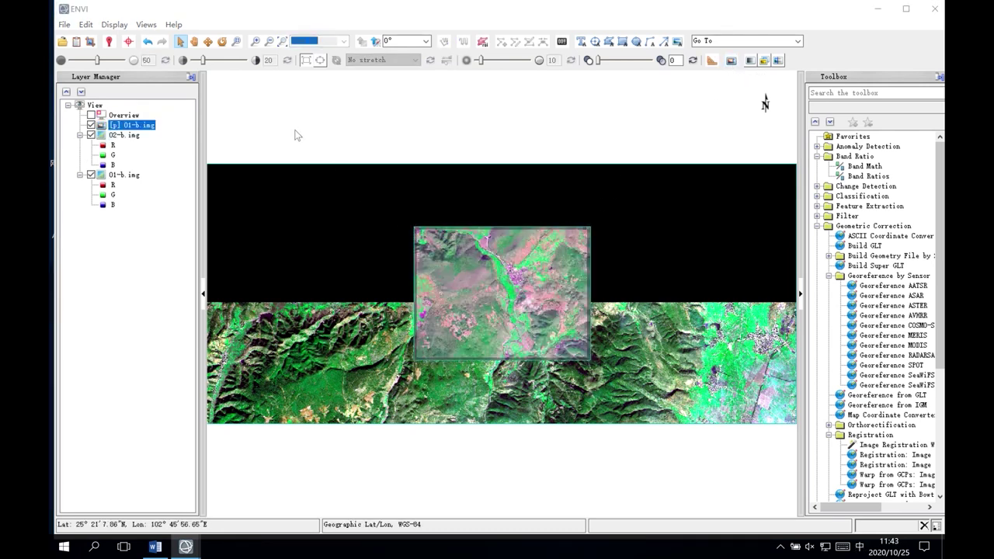
Step: Examine the alignment of the river and roads between 01-b.img in the portal and 02-b.img around it, at increasing magnification
click(195, 42)
drag(323, 166, 328, 213)
scroll(329, 212, up, 3)
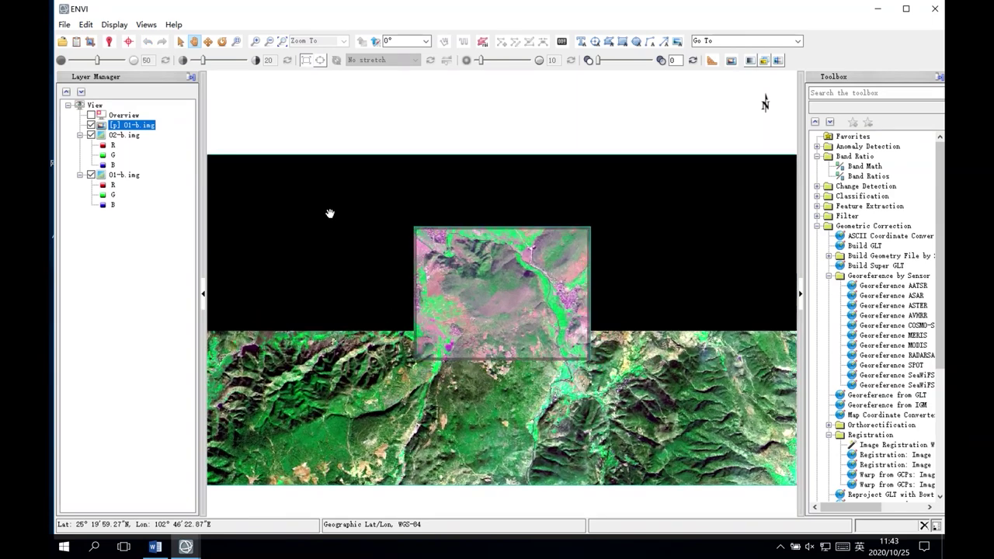
drag(330, 206, 319, 156)
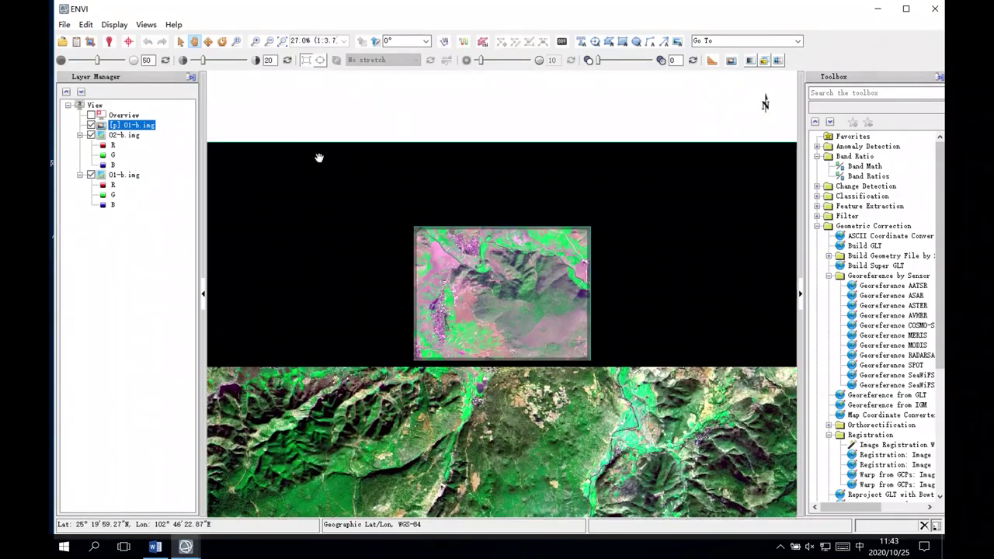
drag(346, 275, 234, 358)
scroll(343, 357, up, 1)
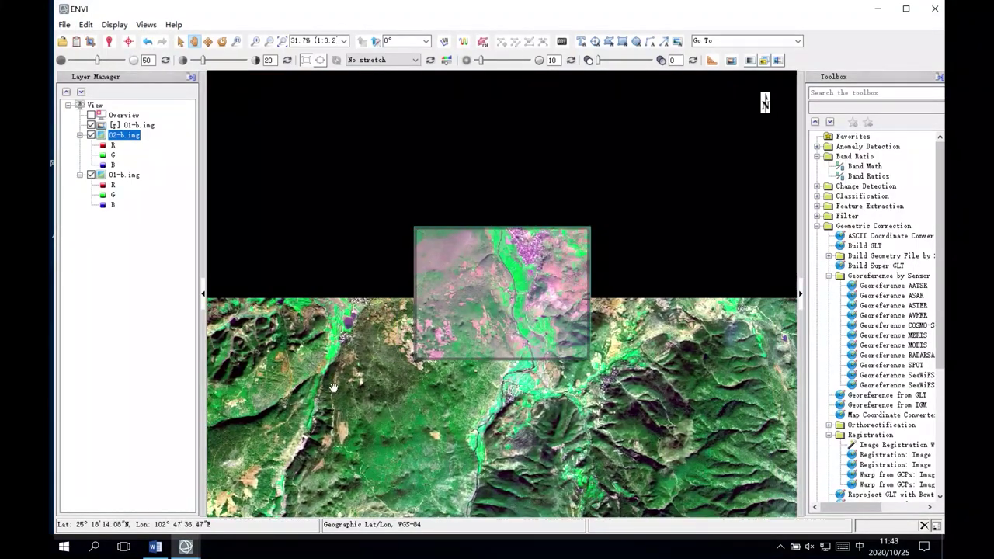
scroll(334, 387, up, 2)
scroll(305, 405, up, 2)
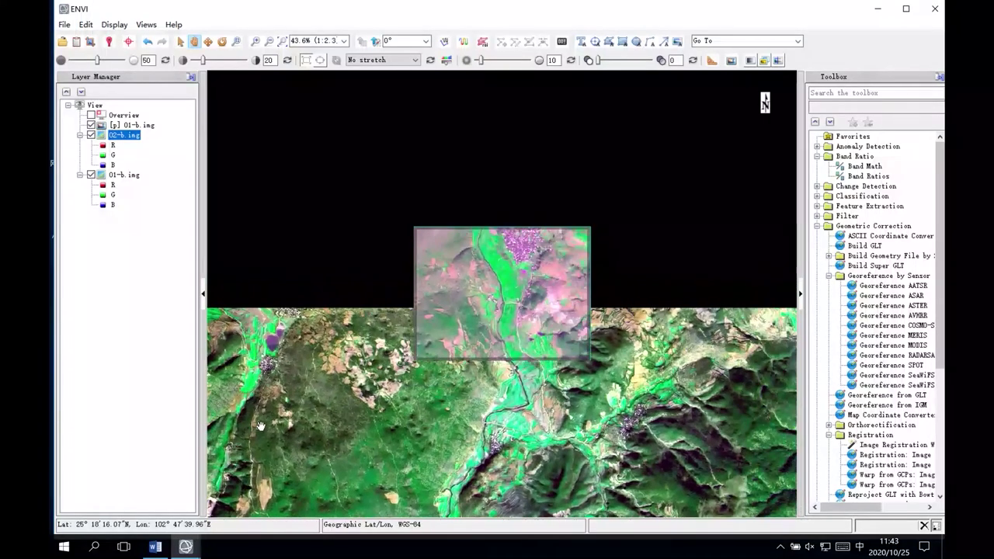
scroll(261, 426, up, 1)
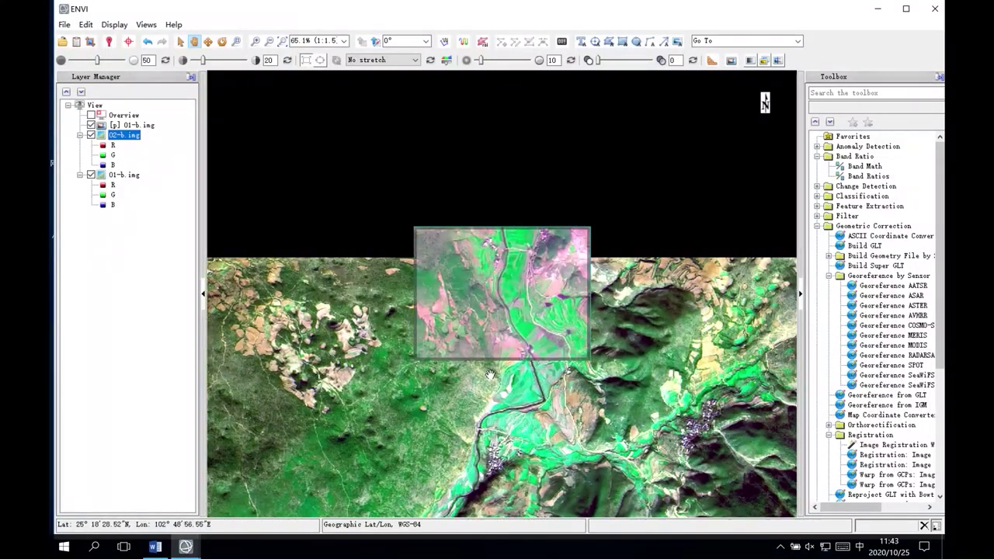
scroll(490, 375, up, 1)
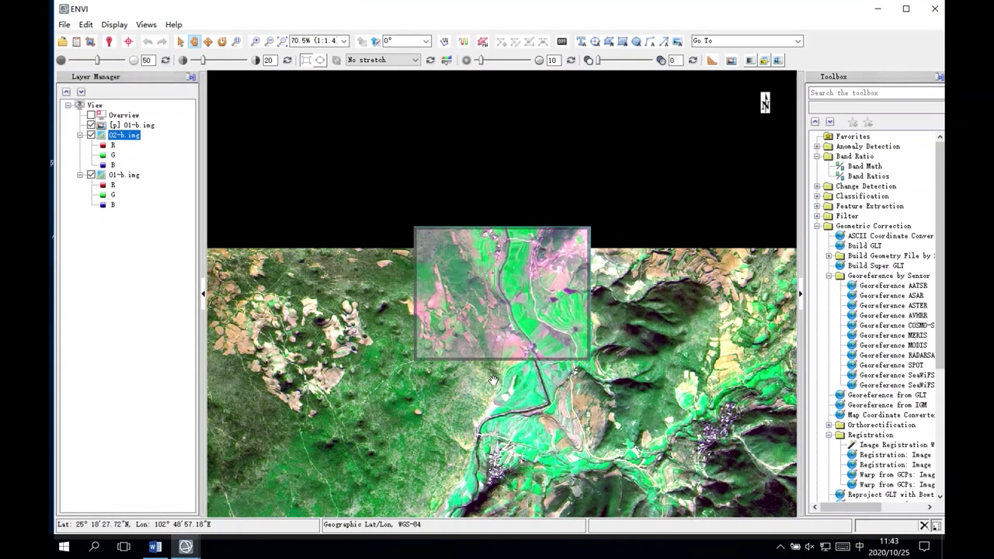
mouse_move(500, 384)
mouse_down()
mouse_move(499, 393)
mouse_move(503, 370)
mouse_up()
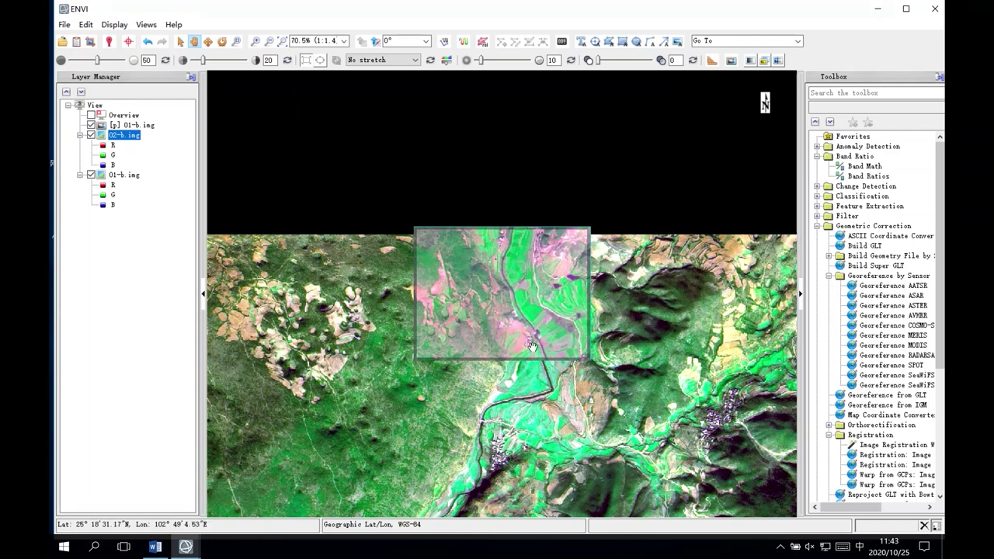
drag(522, 392, 522, 426)
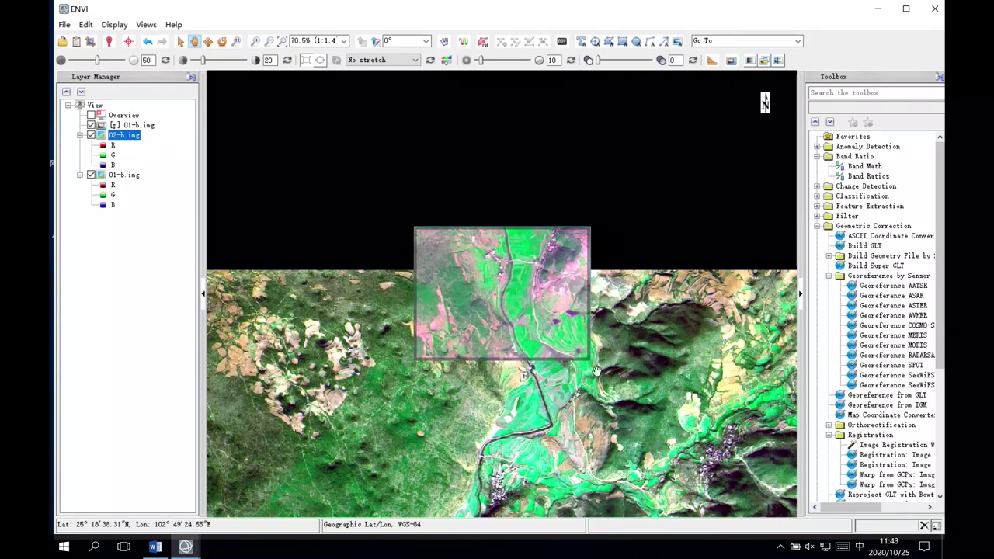
scroll(504, 388, up, 1)
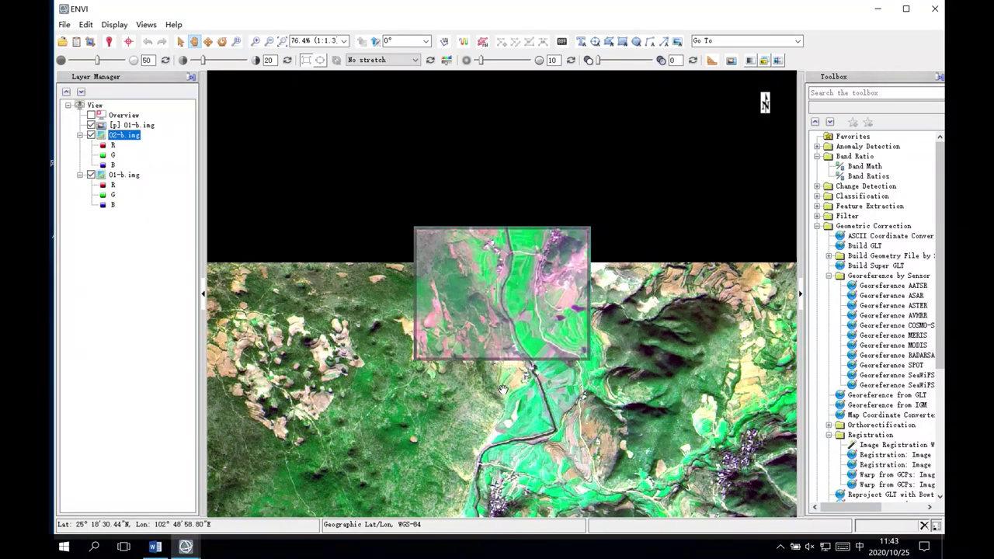
scroll(504, 388, up, 1)
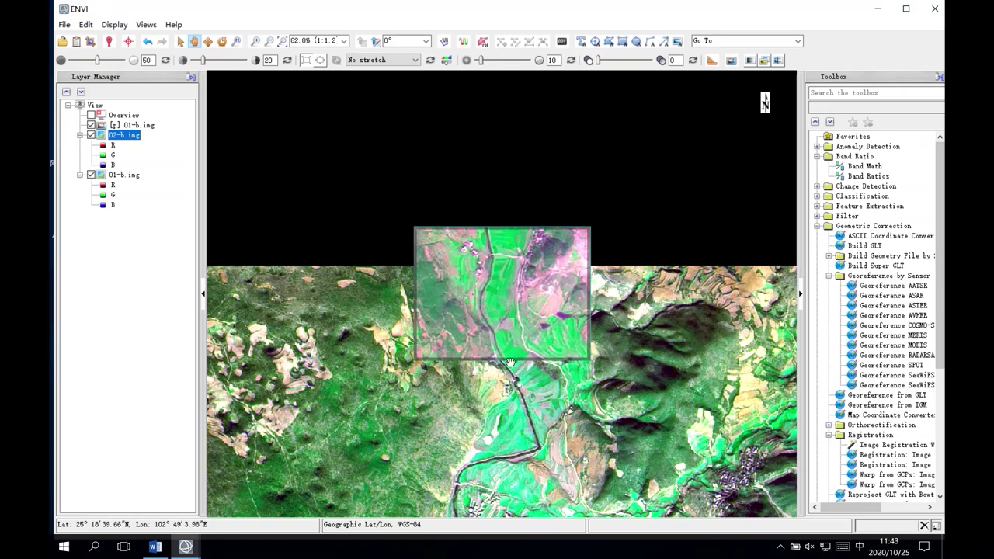
scroll(503, 386, up, 1)
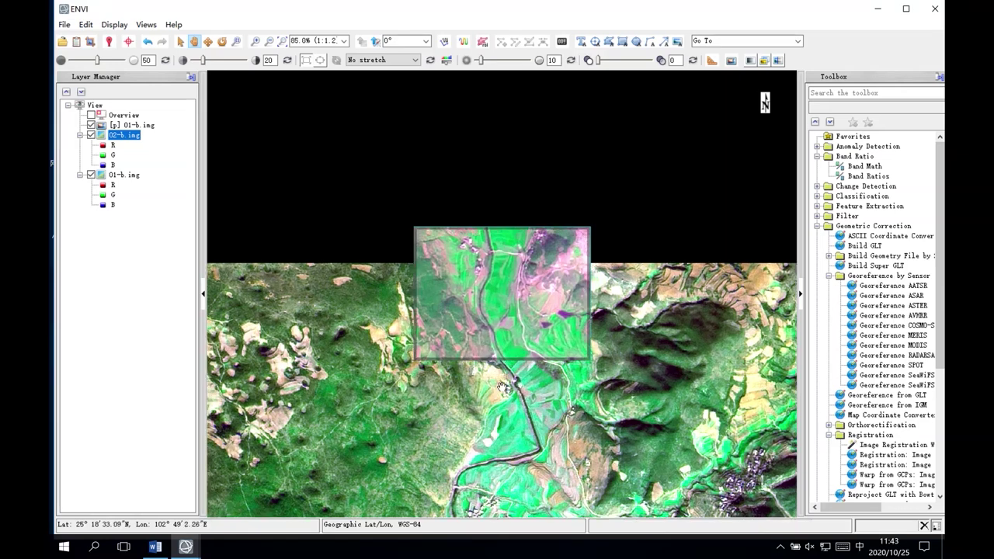
scroll(503, 387, up, 4)
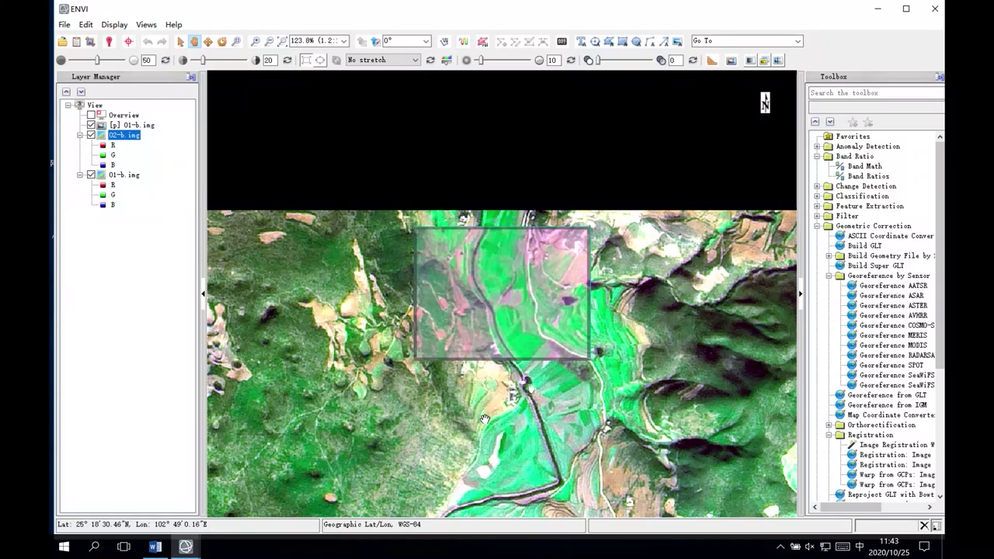
drag(512, 384, 511, 454)
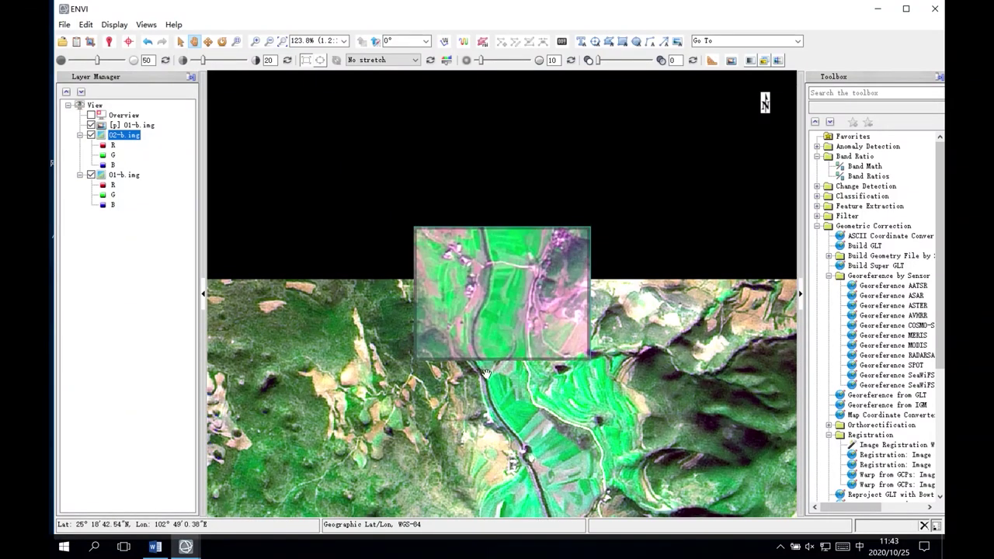
Step: Remove the 01-b.img portal layer from the view
click(119, 126)
right_click(118, 128)
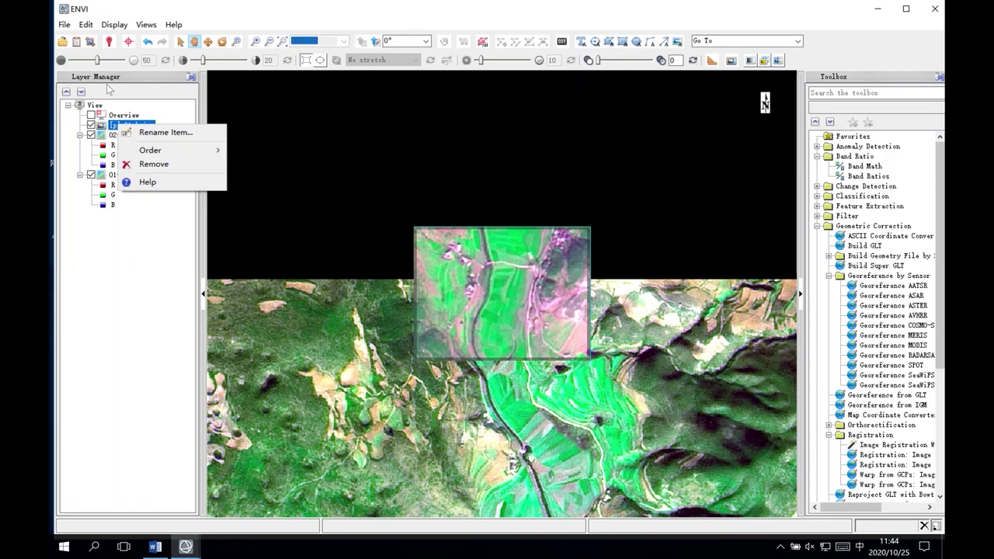
click(102, 127)
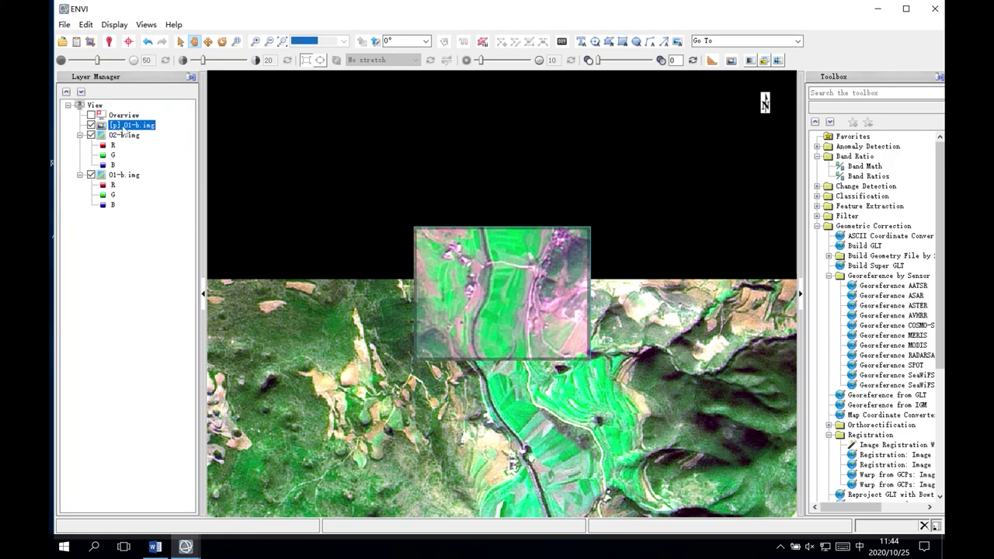
right_click(123, 129)
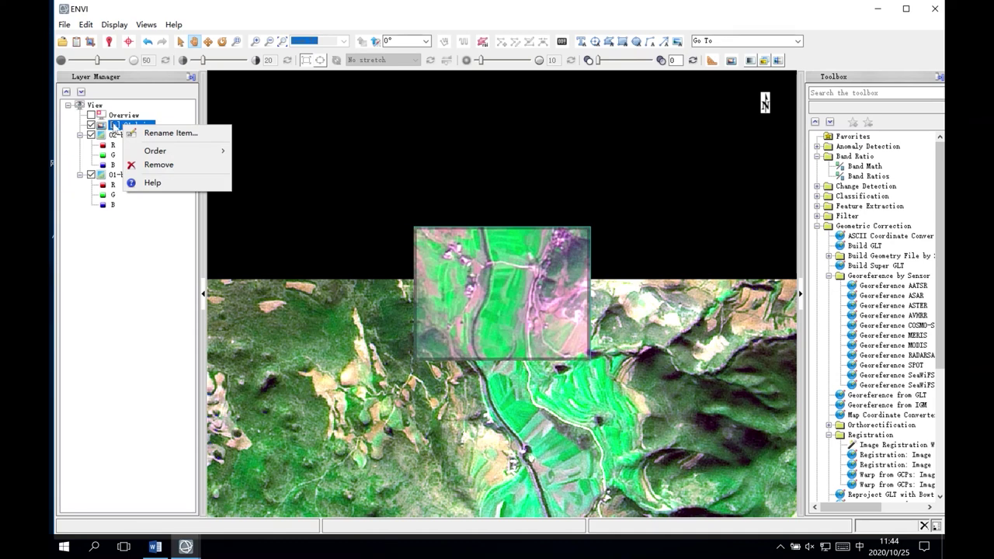
click(116, 127)
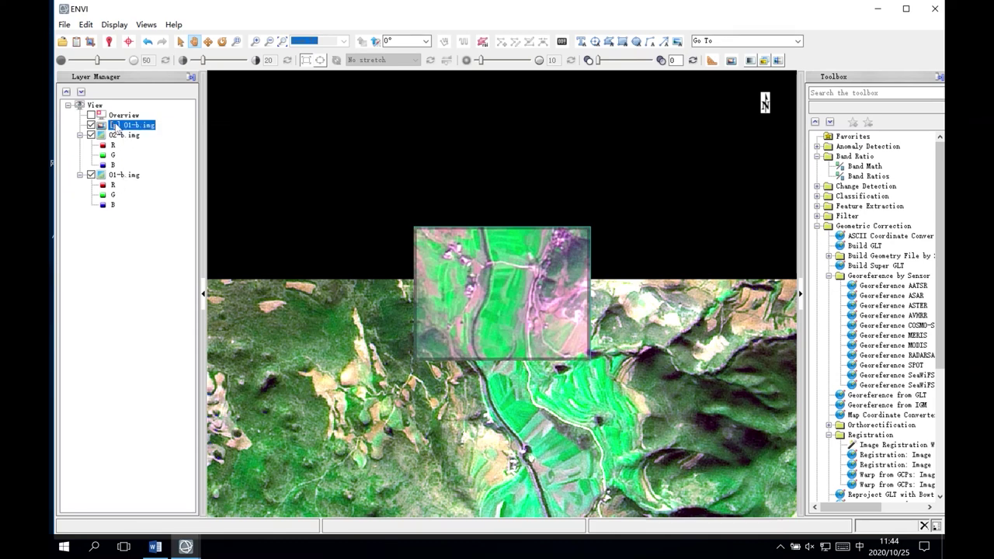
right_click(117, 128)
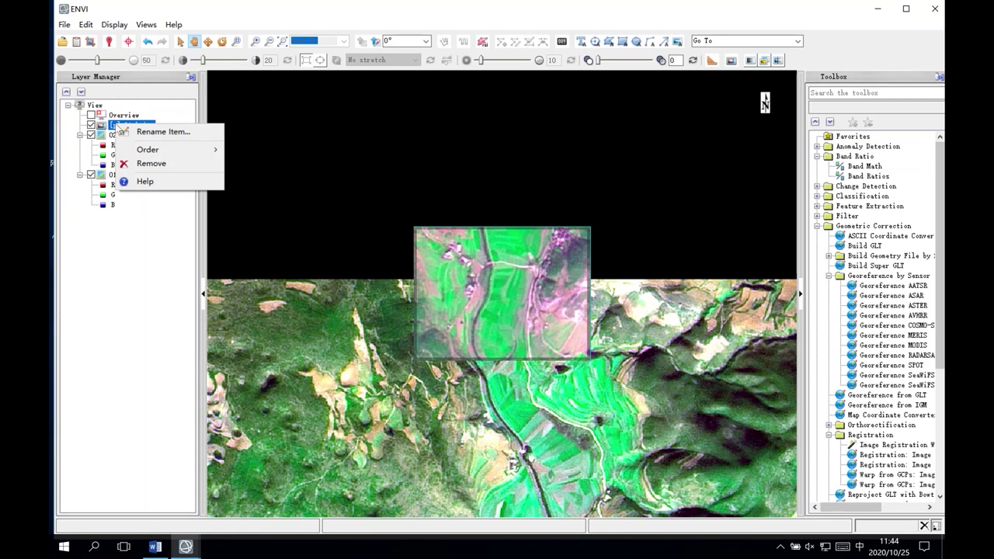
click(150, 164)
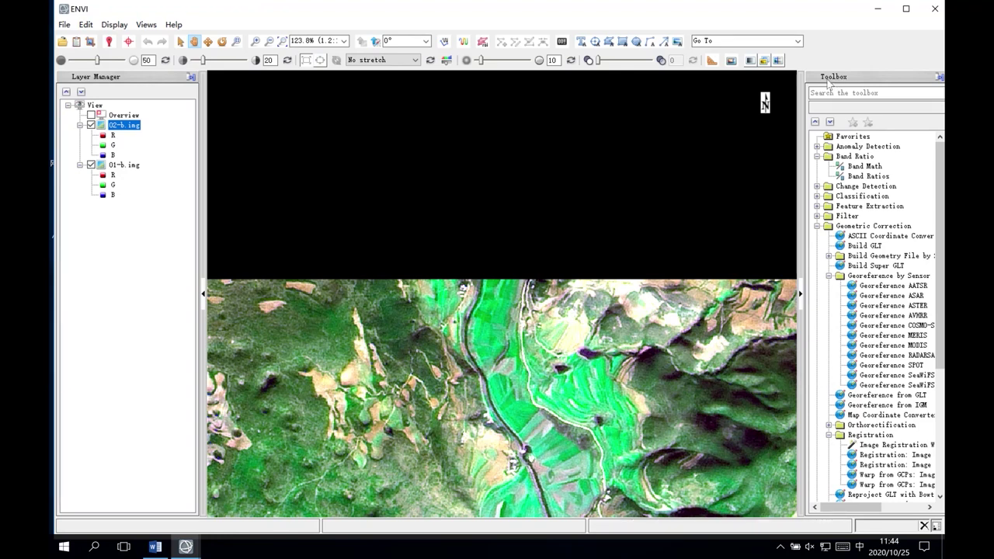
Step: Launch the Image Registration Workflow from the Registration tools under Geometric Correction
click(817, 227)
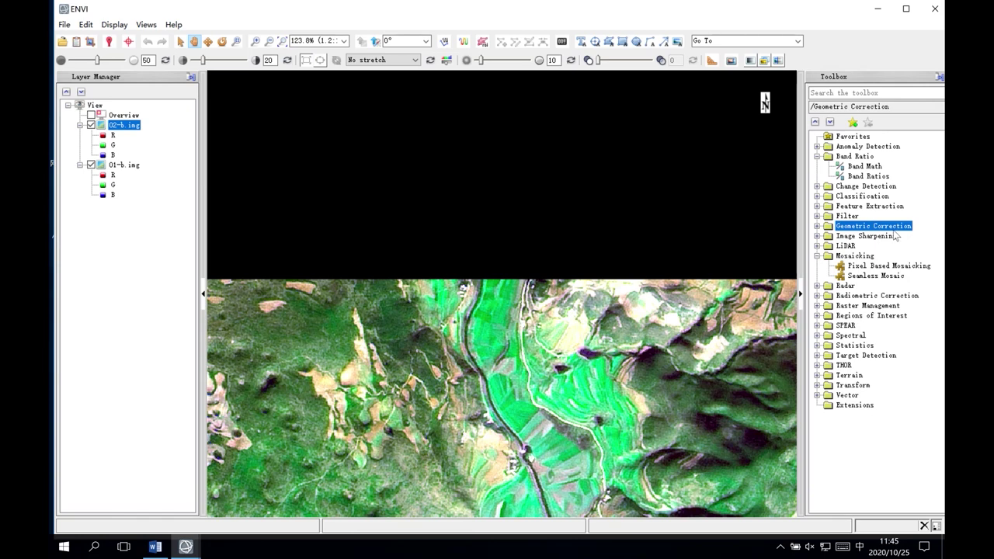
click(817, 226)
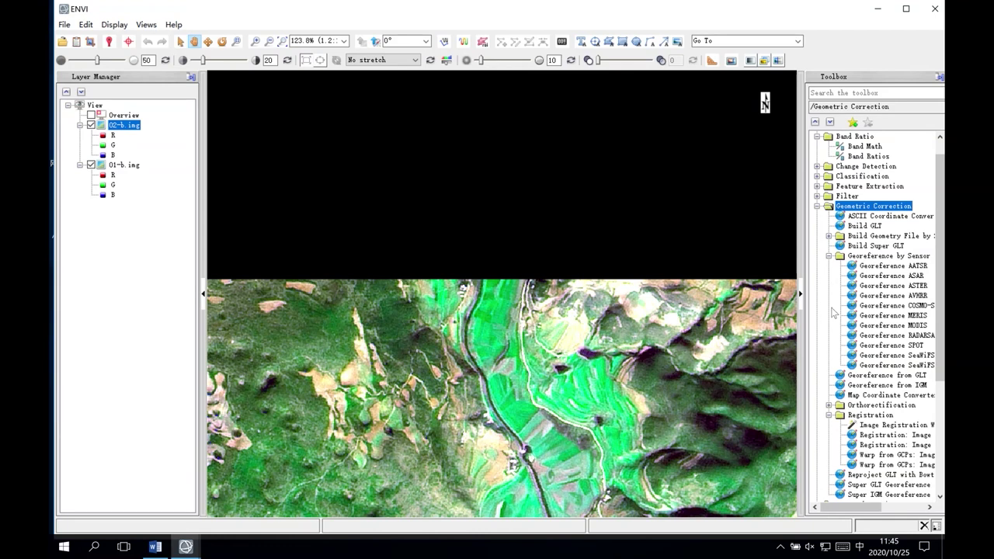
scroll(828, 388, down, 2)
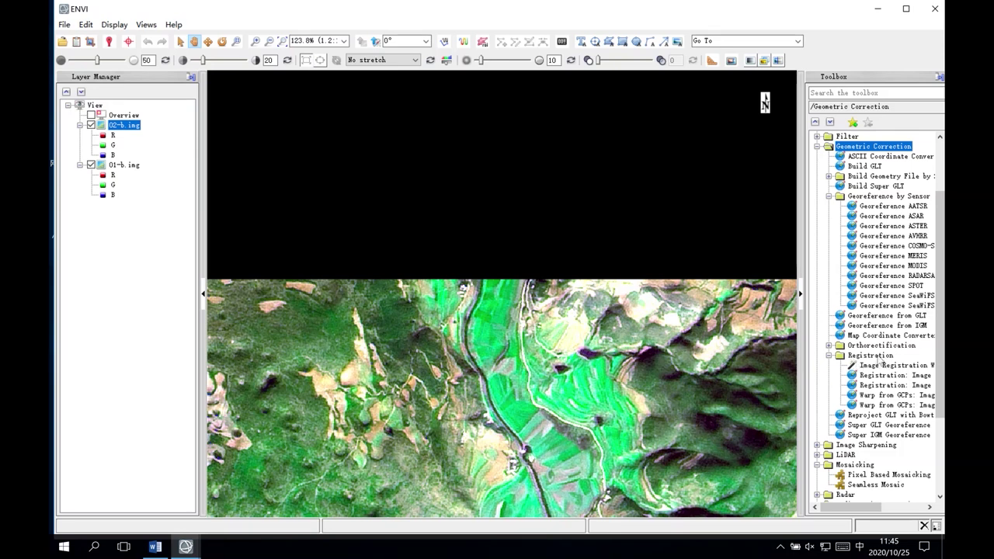
click(879, 356)
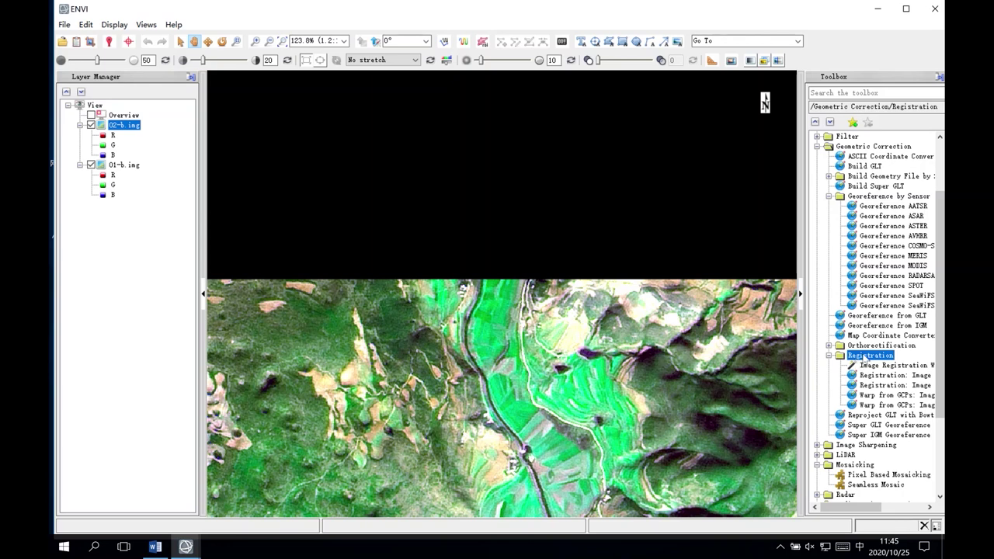
click(868, 369)
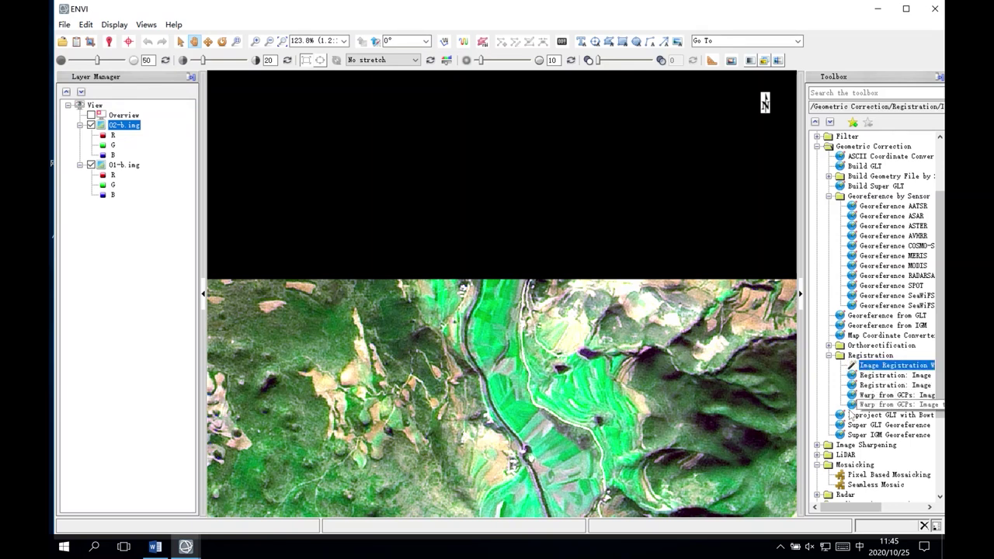
double_click(870, 369)
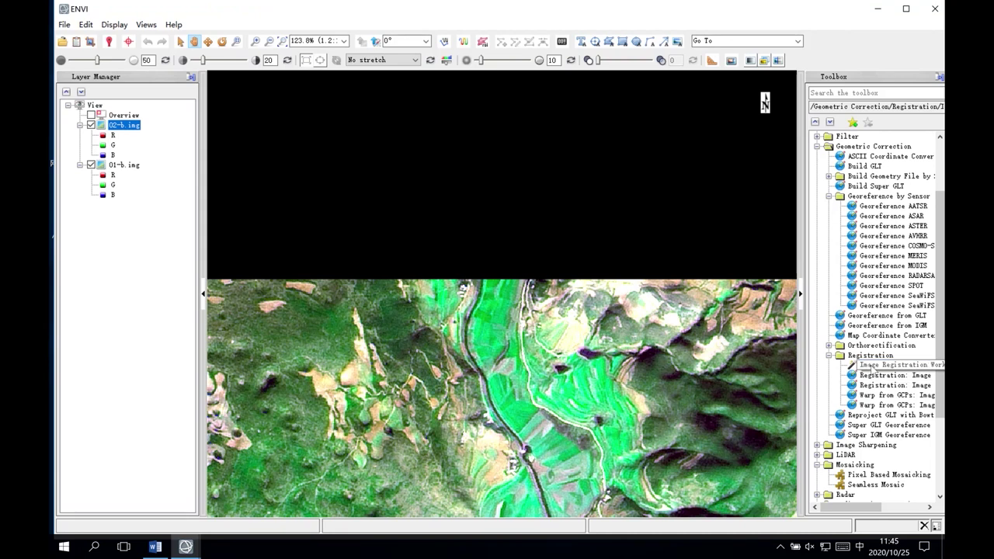
double_click(870, 365)
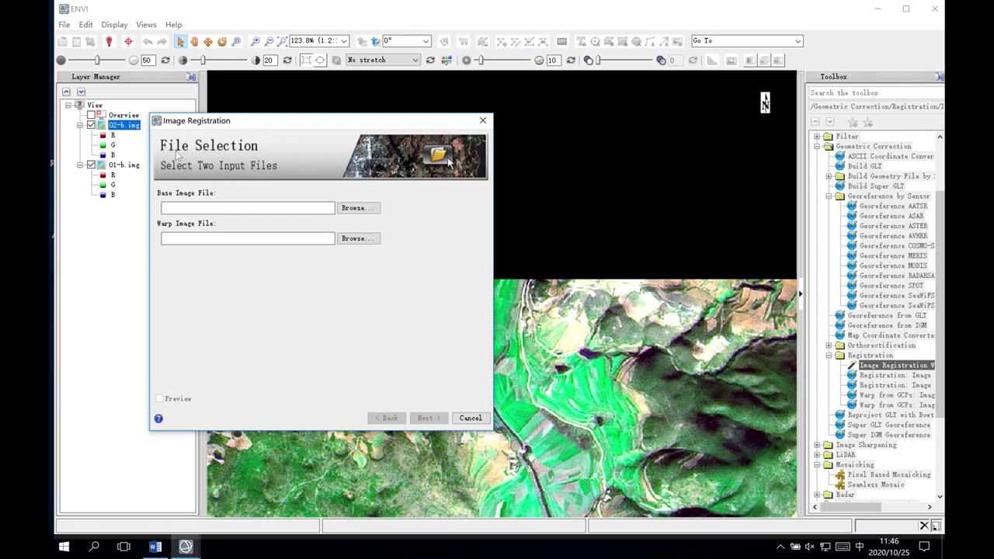
Step: Assign 01-b.img as the base image and 02-b.img as the warp image, and proceed to tie point generation
click(165, 208)
click(346, 209)
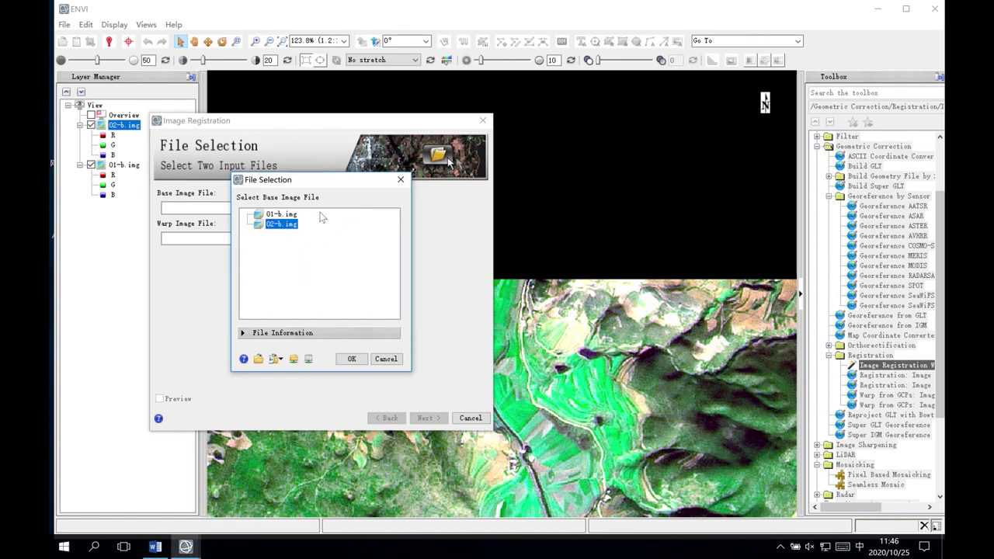
click(277, 214)
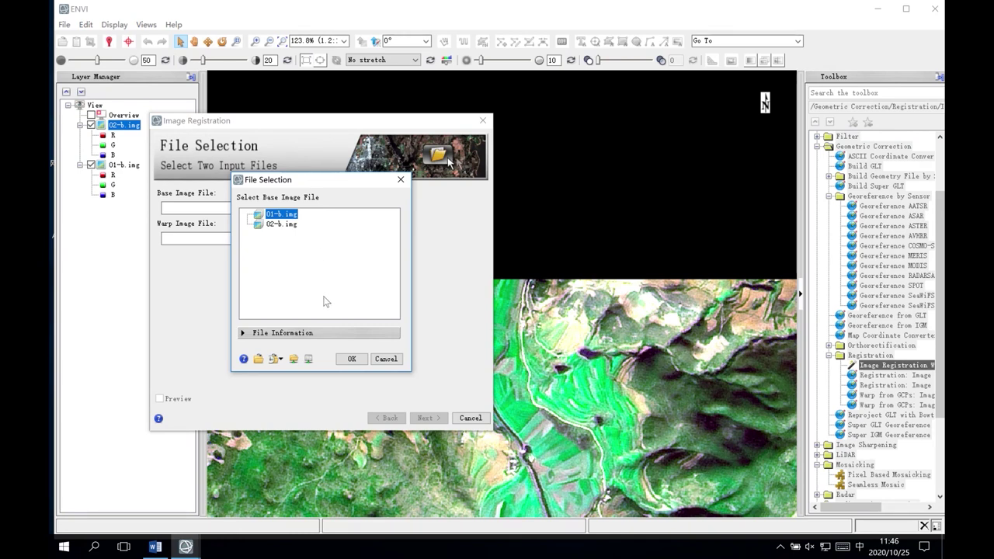
click(346, 361)
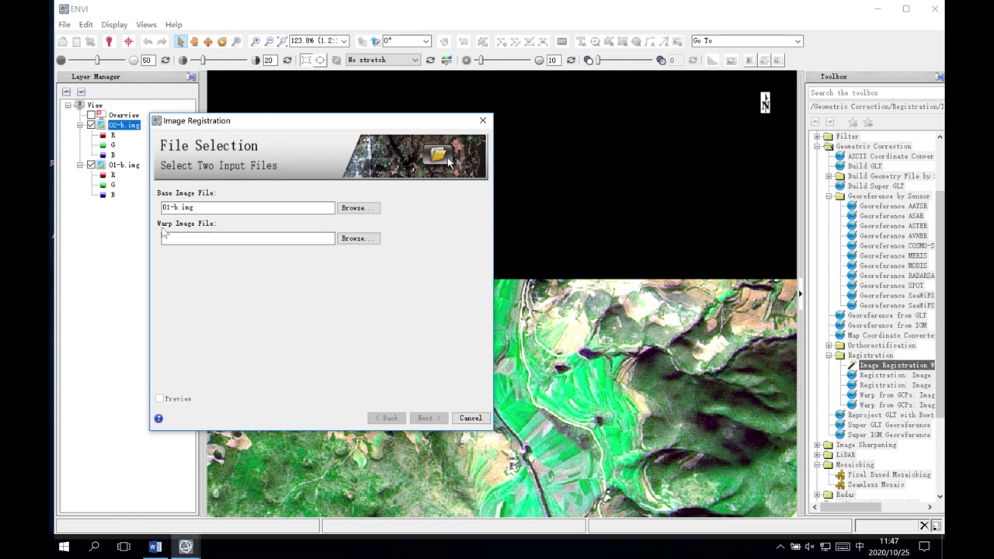
click(358, 242)
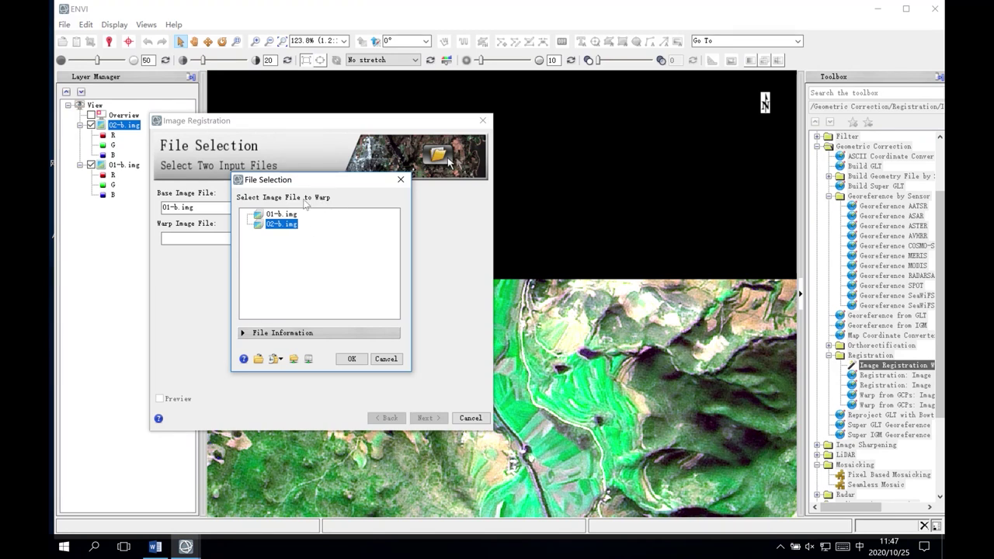
click(350, 359)
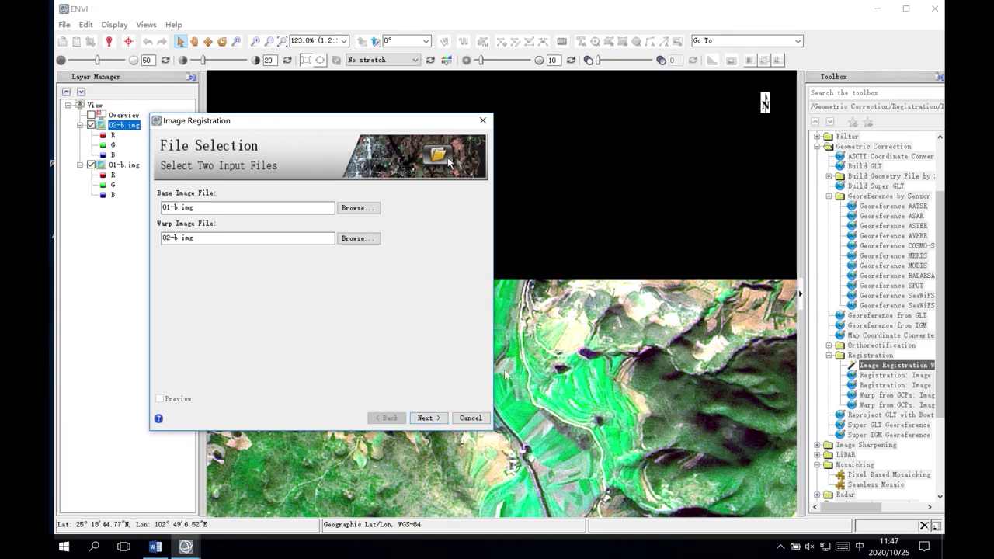
click(428, 418)
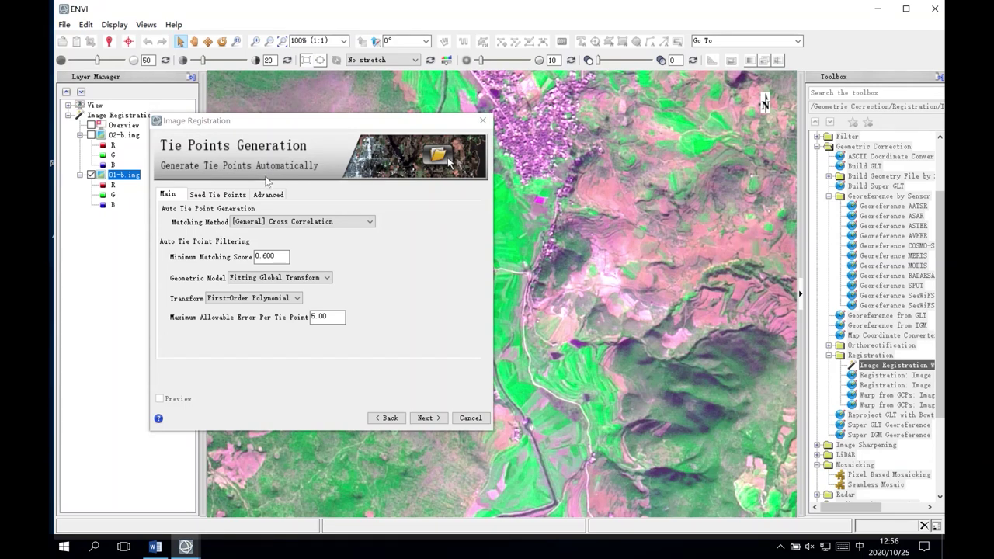
Step: Review the main, seed tie point and advanced parameters for automatic tie point generation
click(231, 194)
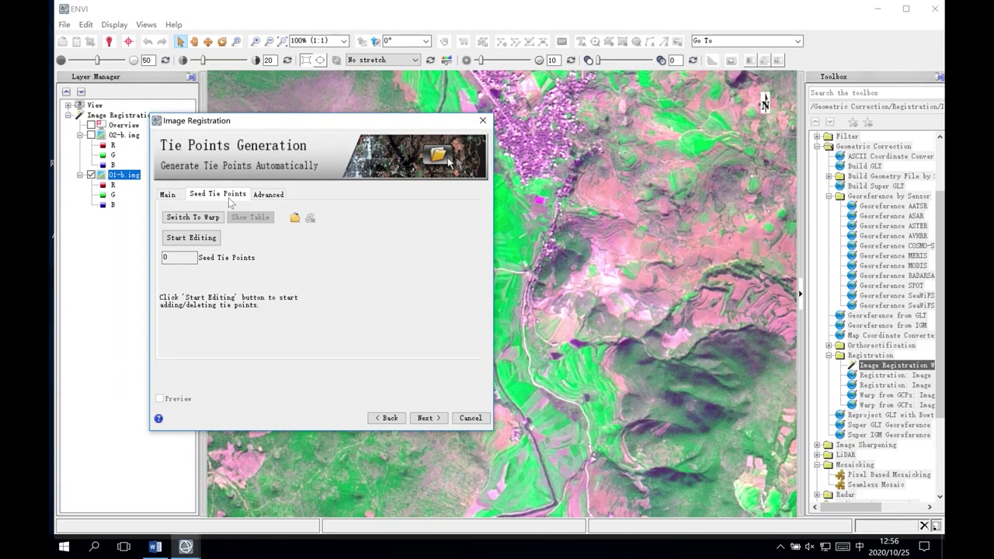
click(169, 196)
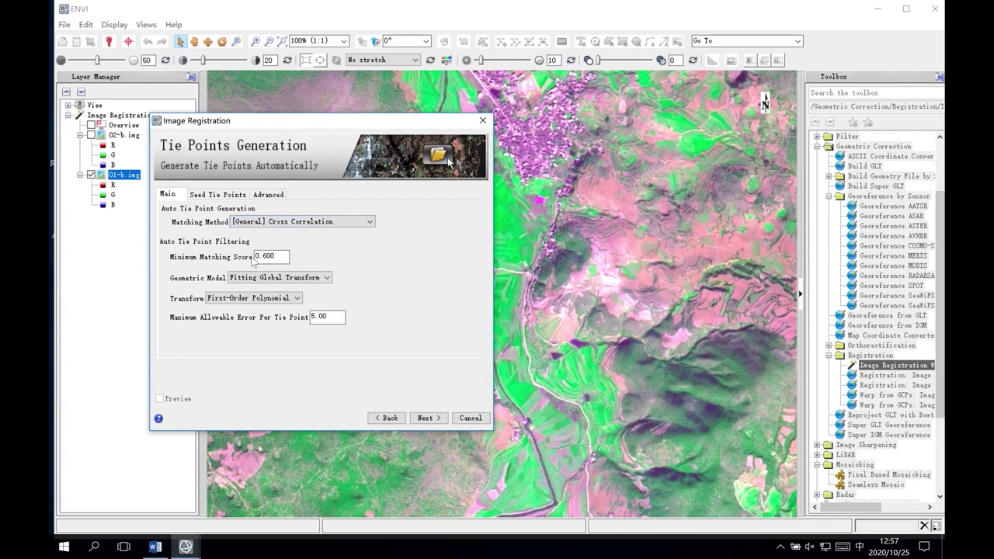
click(227, 199)
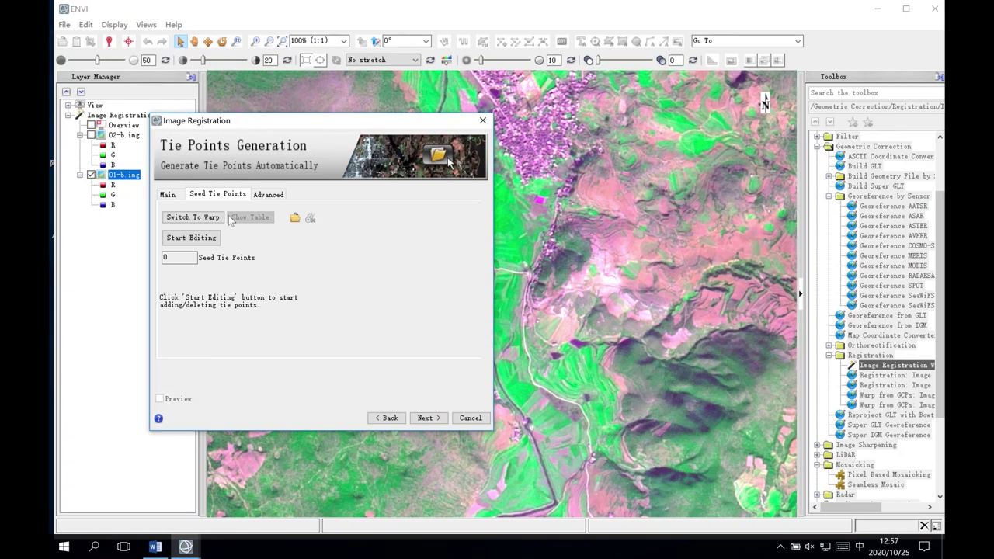
click(168, 194)
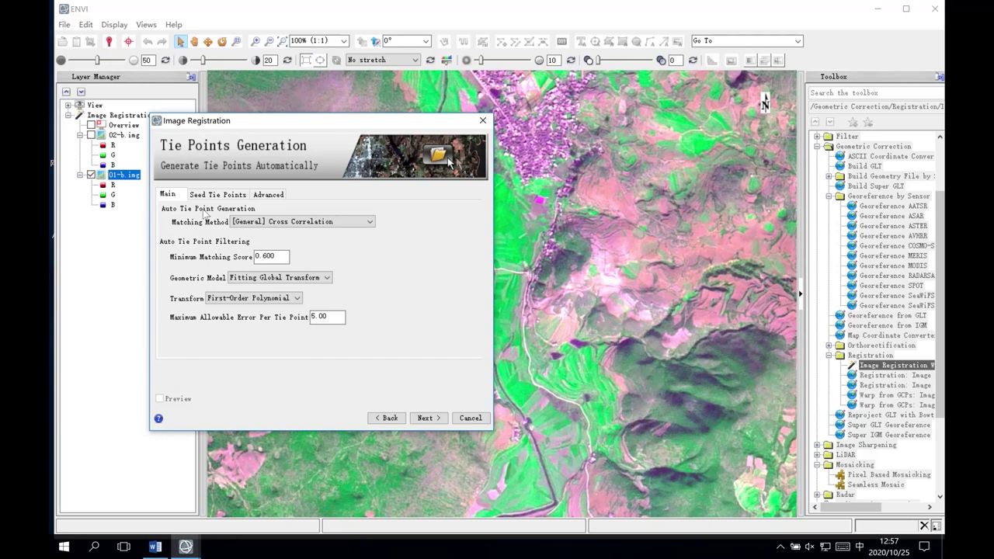
click(261, 195)
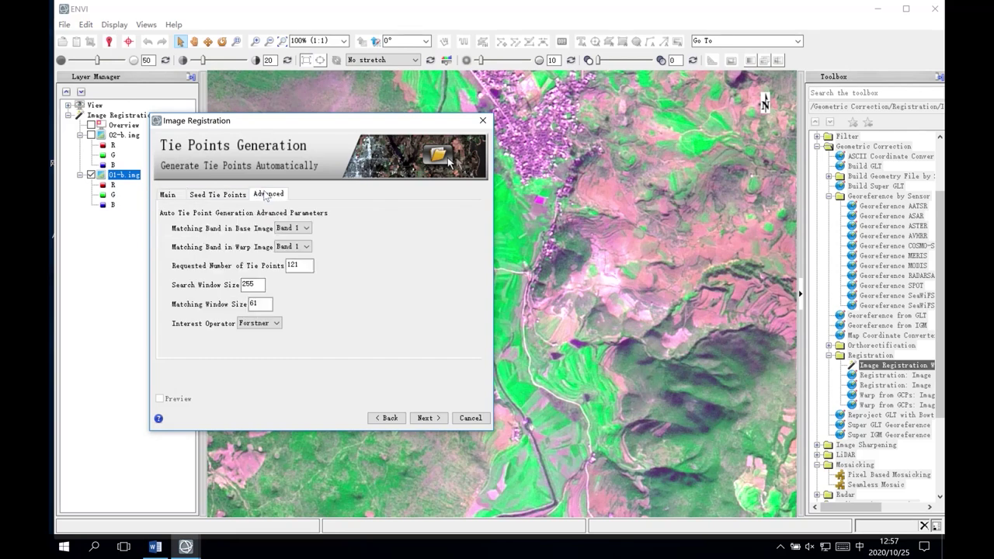
click(205, 195)
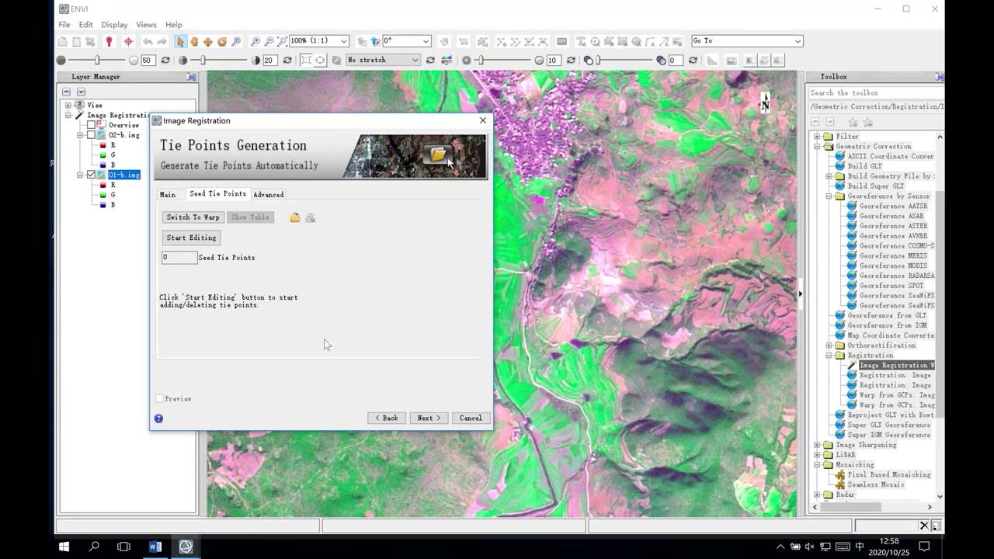
click(175, 196)
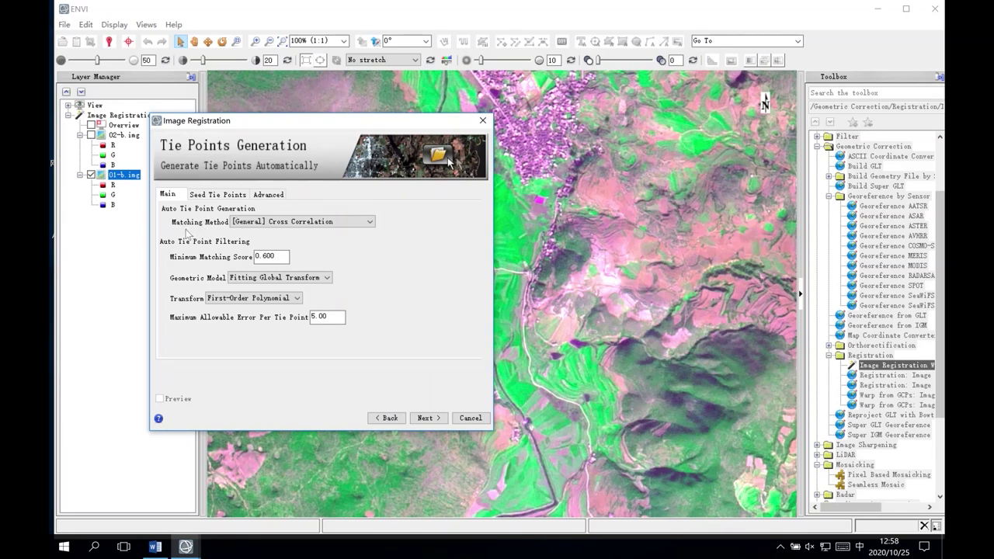
Step: Choose [General] Cross Correlation as the matching method and set the minimum matching score to 0.600
click(250, 223)
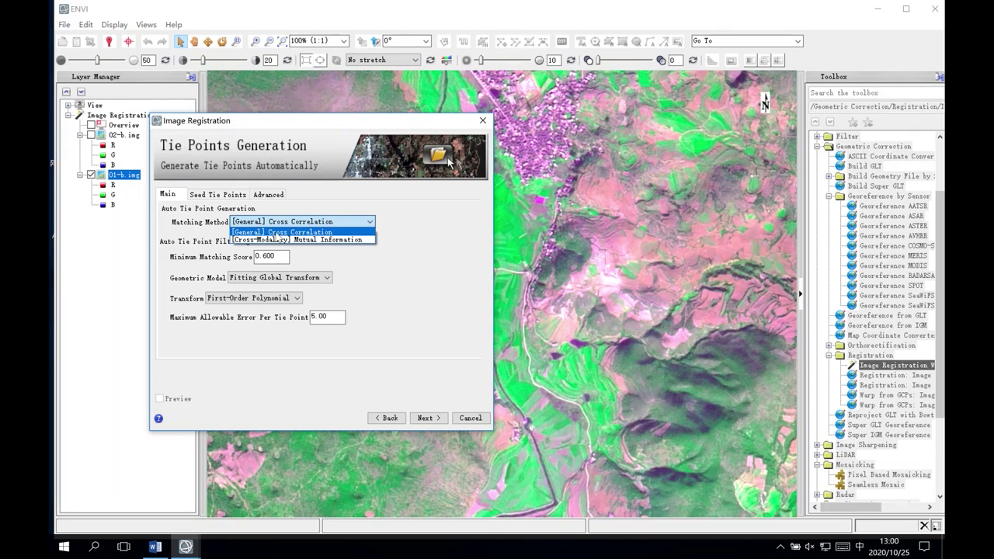
click(277, 233)
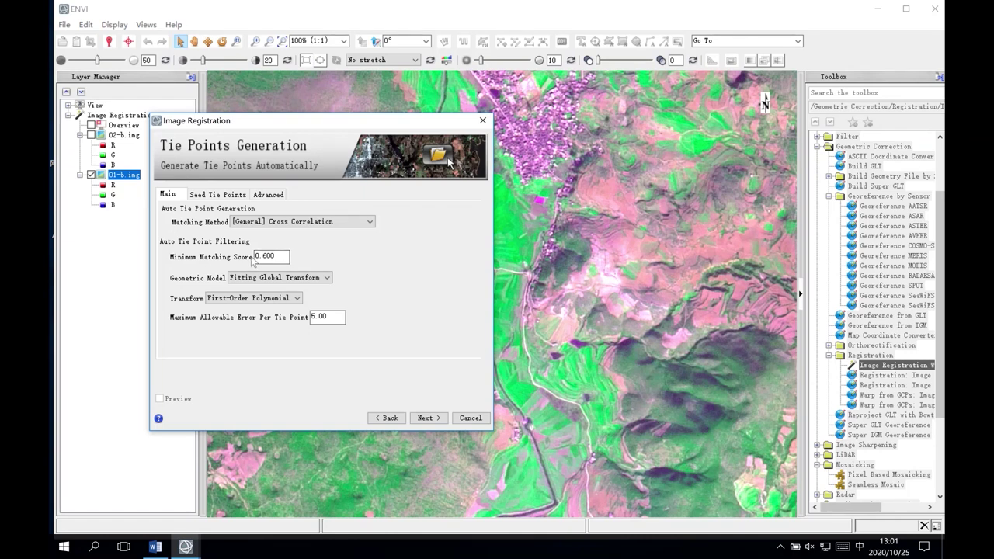
click(273, 259)
key(Tab)
click(276, 256)
key(Delete)
text(1)
key(BackSpace)
text(6)
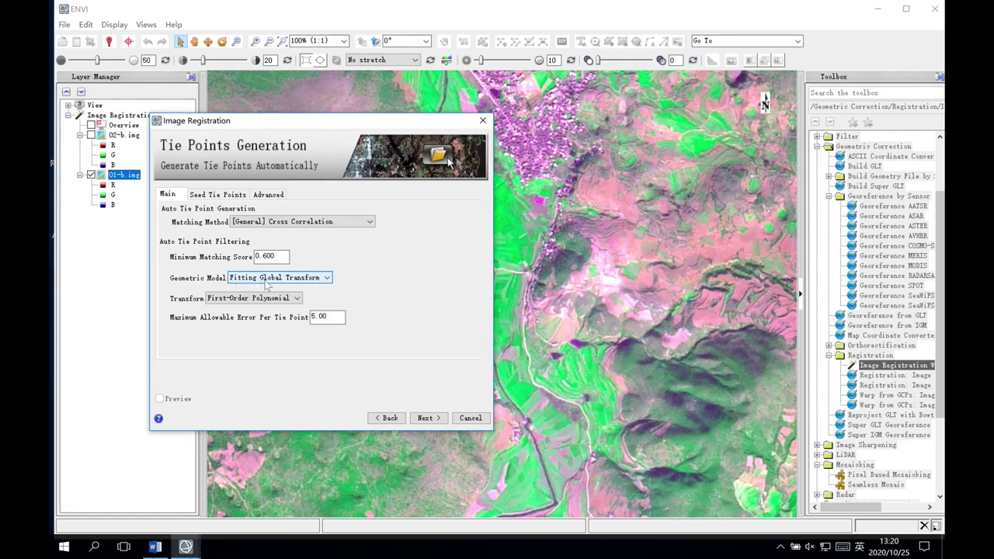
Step: Check the transform options of the Fitting Global Transform model and switch the geometric model to Frame Central Projection
click(265, 284)
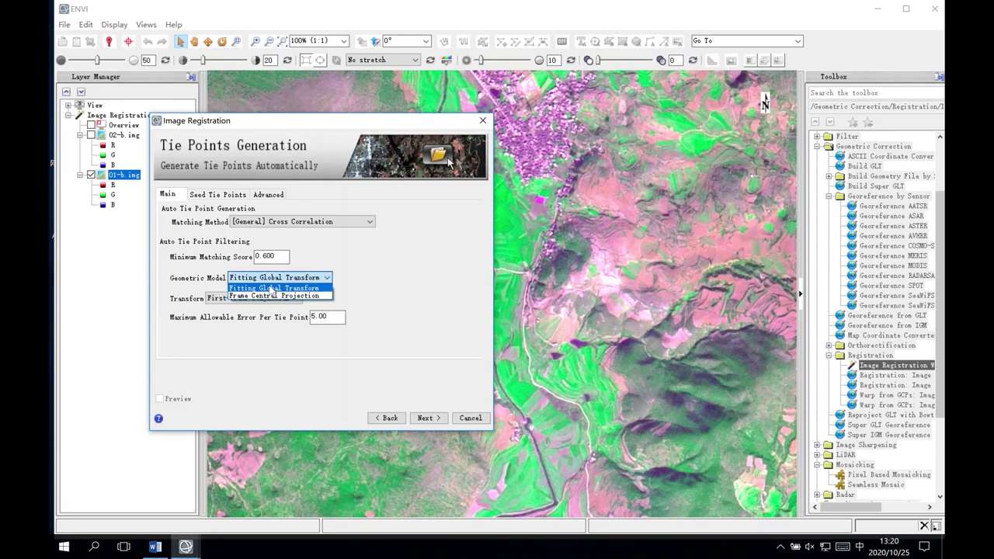
click(268, 288)
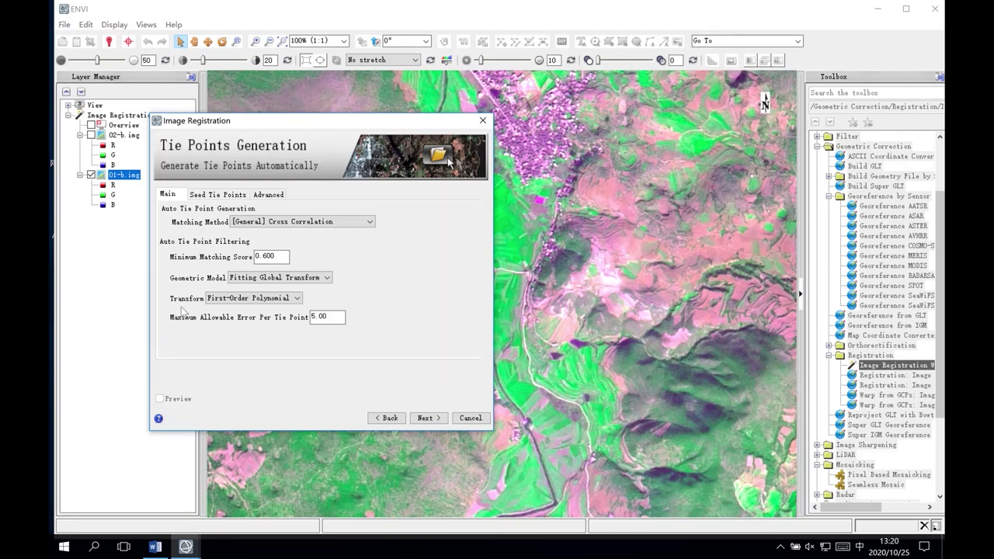
click(222, 303)
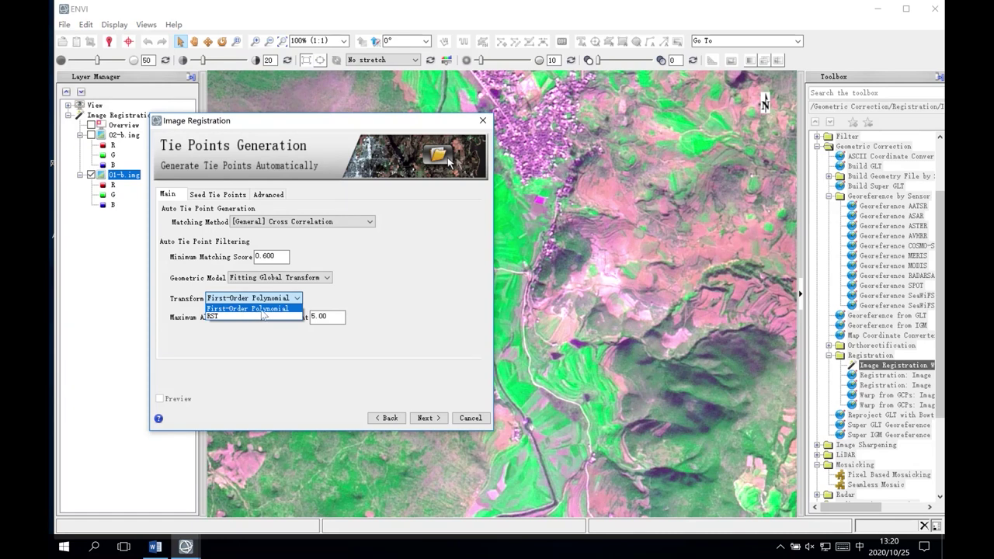
click(195, 333)
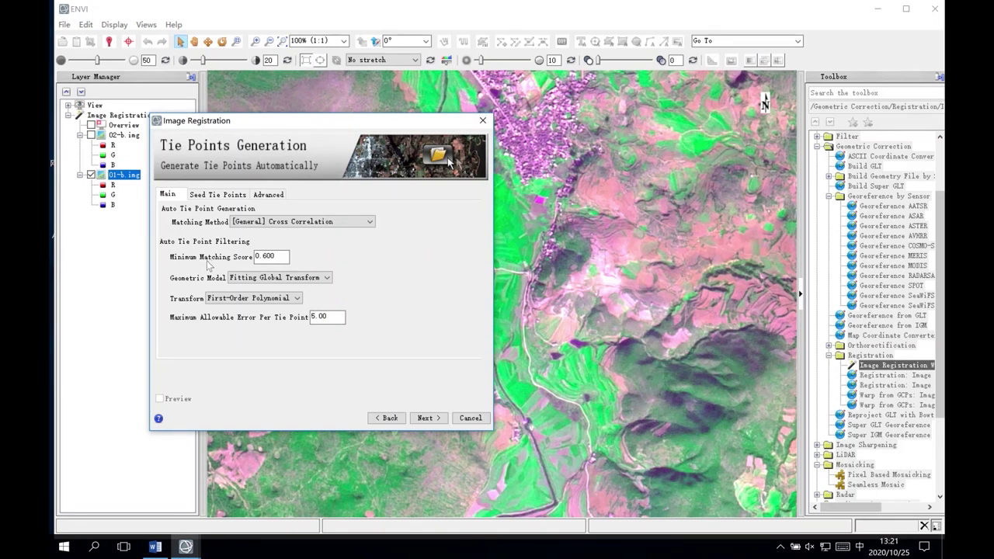
click(248, 281)
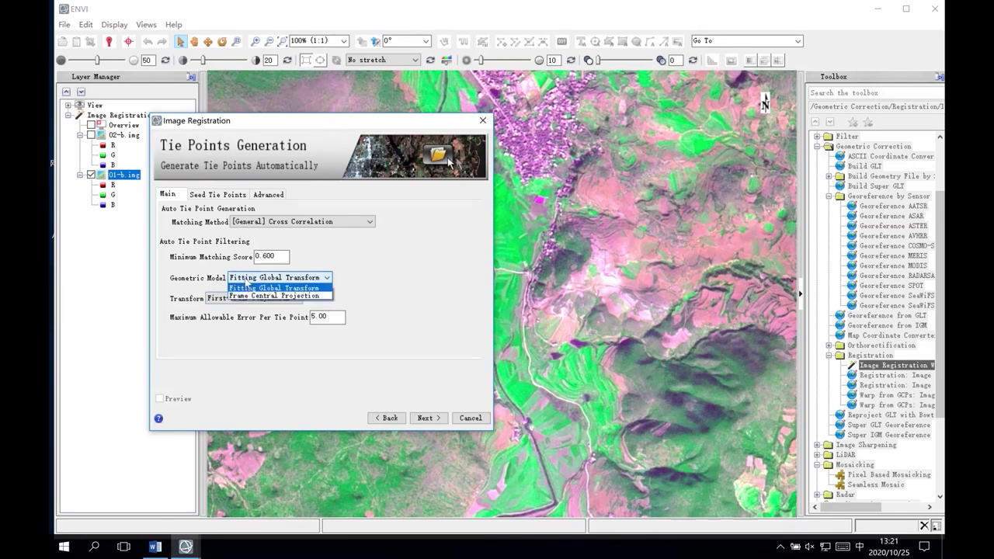
click(246, 295)
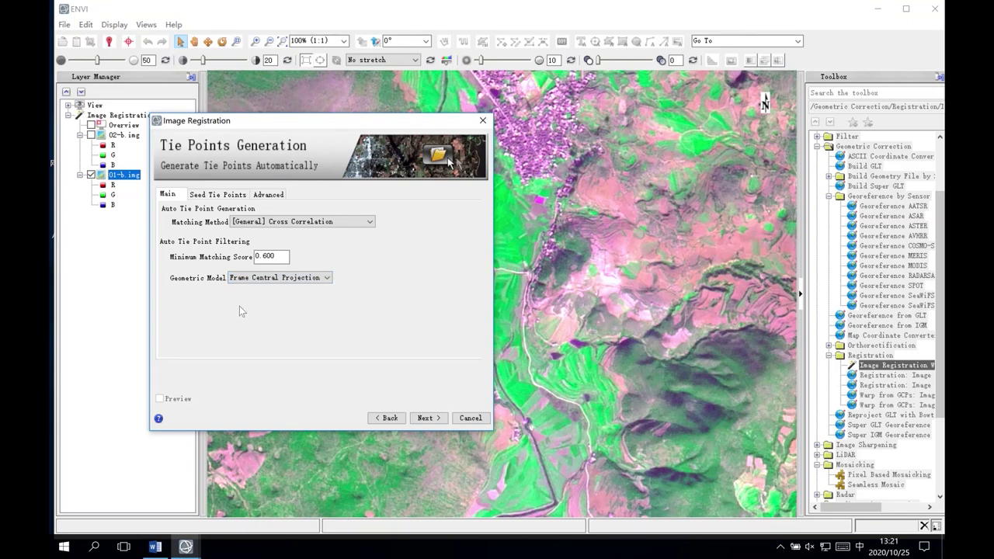
Step: Compare the Frame Central Projection and Fitting Global Transform geometric models, and set the geometric model to Fitting Global Transform
click(270, 279)
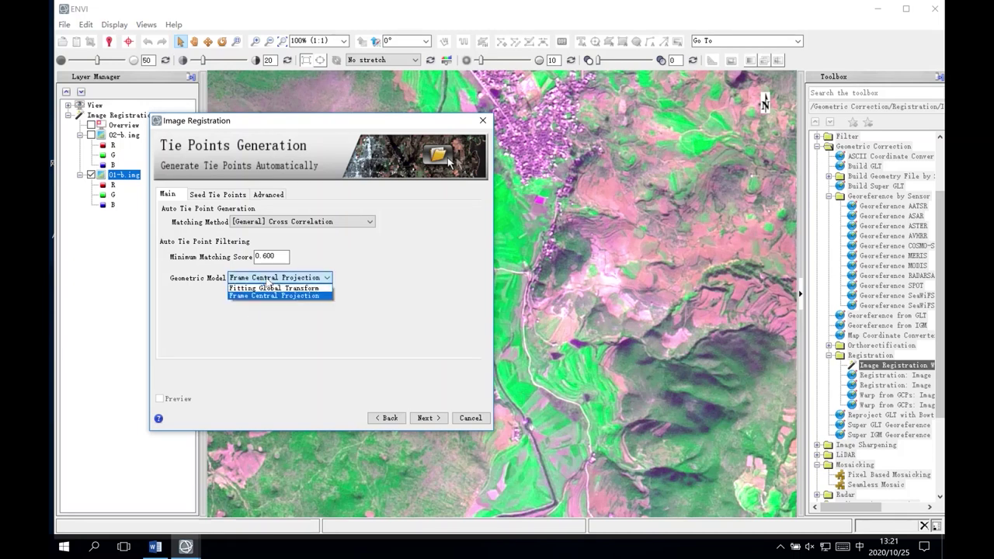
click(267, 288)
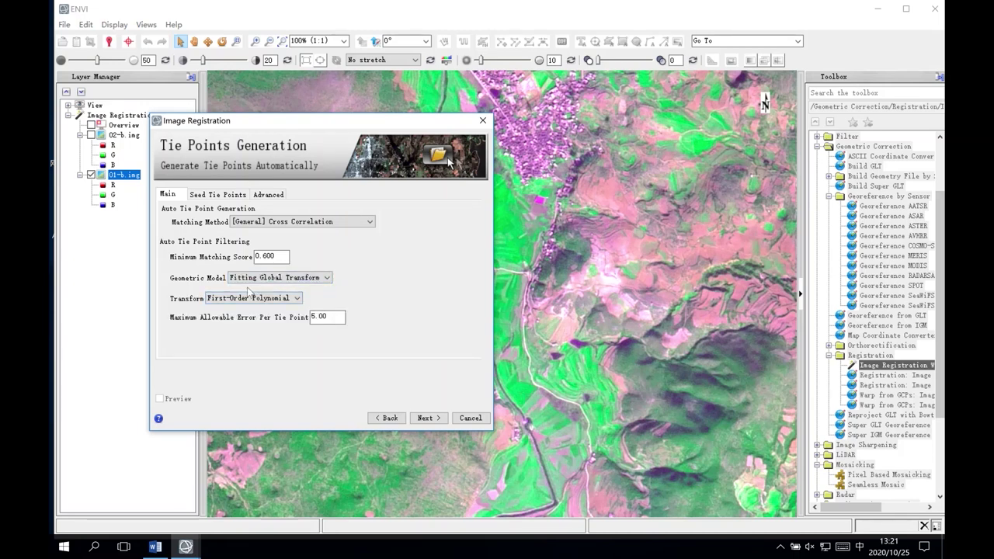
click(325, 279)
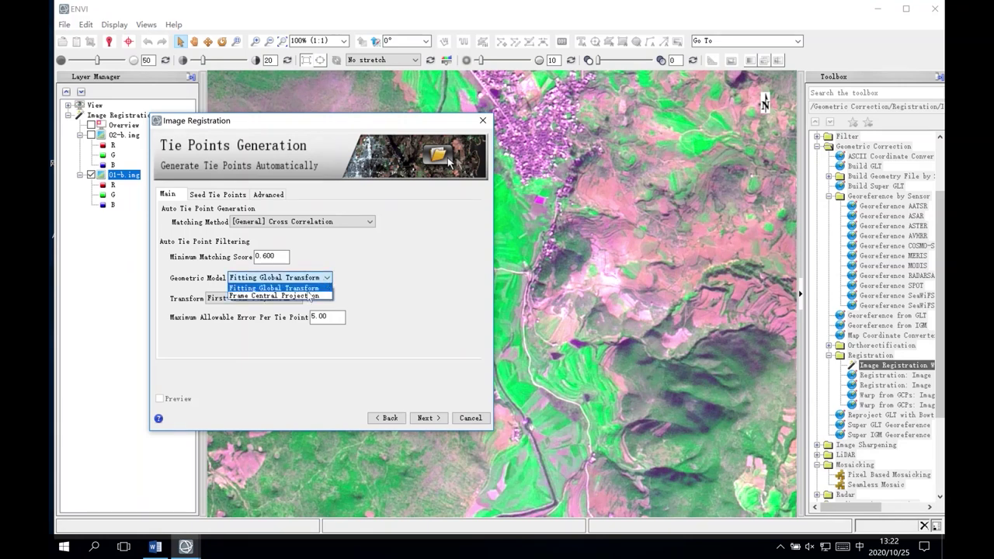
click(303, 296)
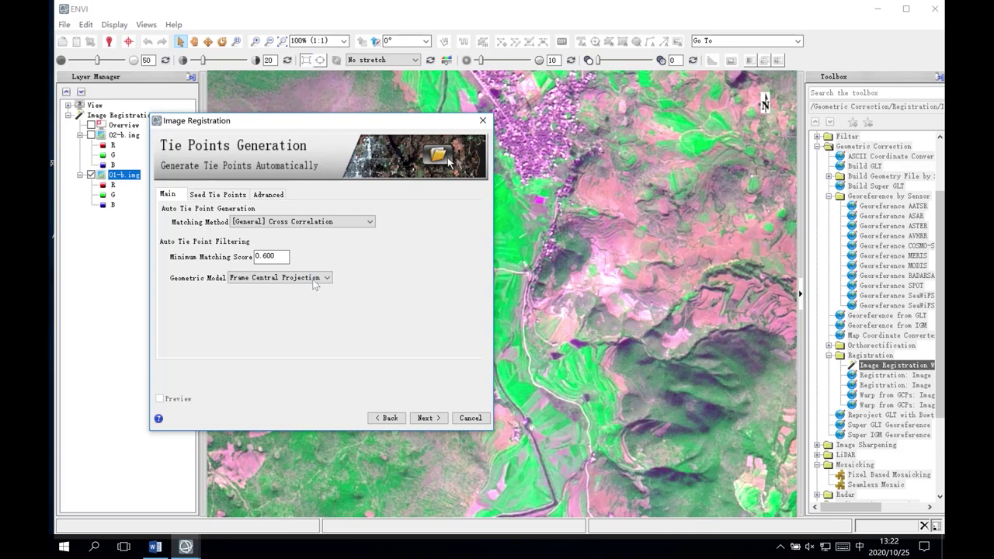
click(314, 278)
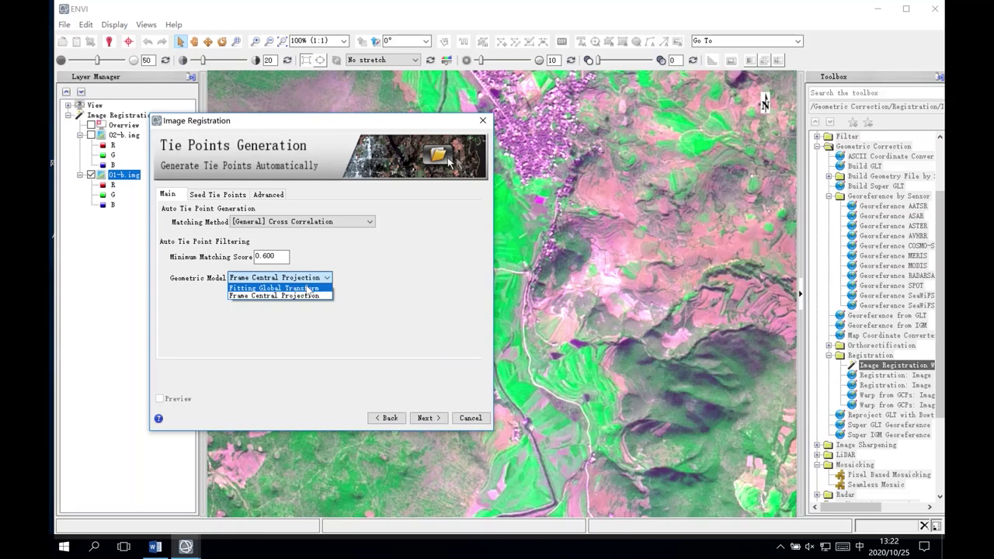
click(309, 287)
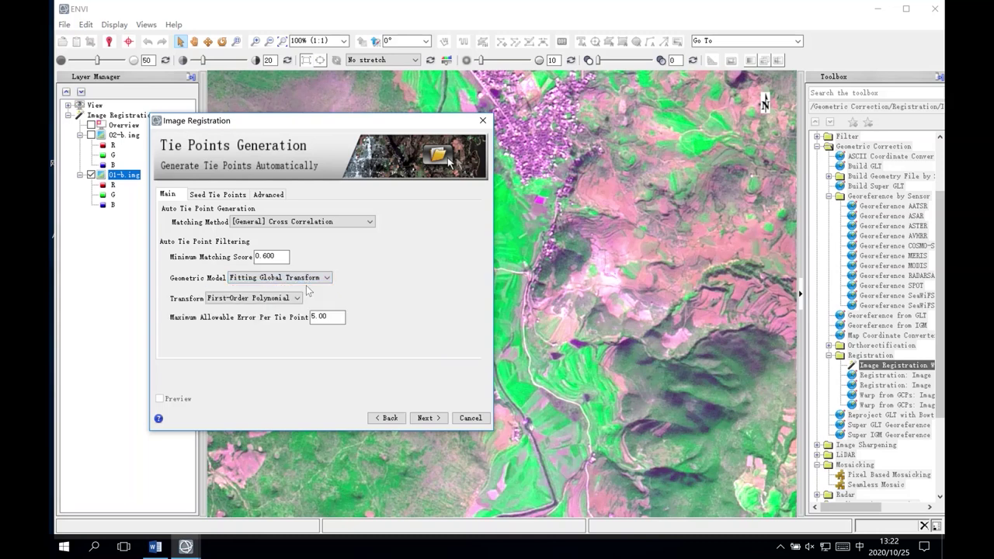
Step: Check the advanced tie point generation parameters and generate the tie points automatically
click(268, 195)
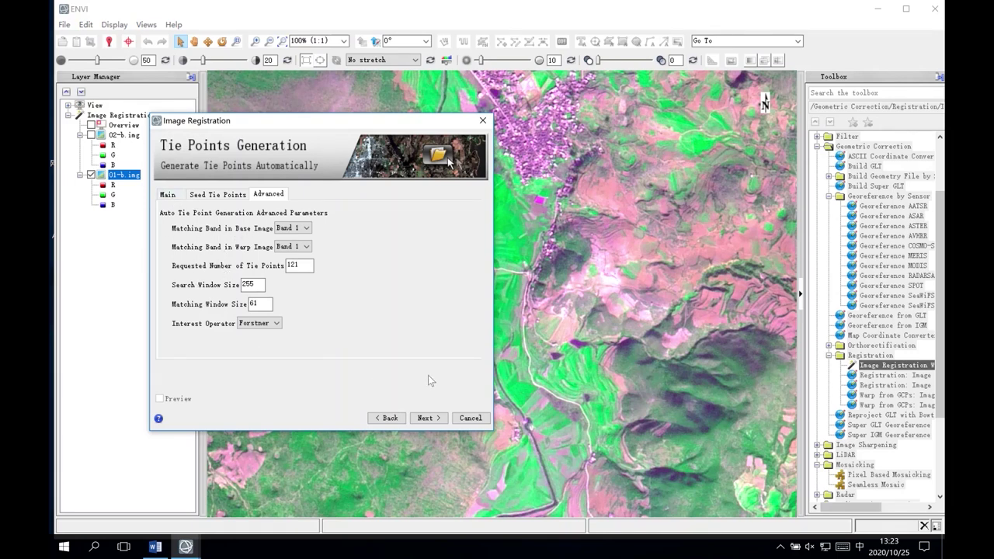
click(424, 419)
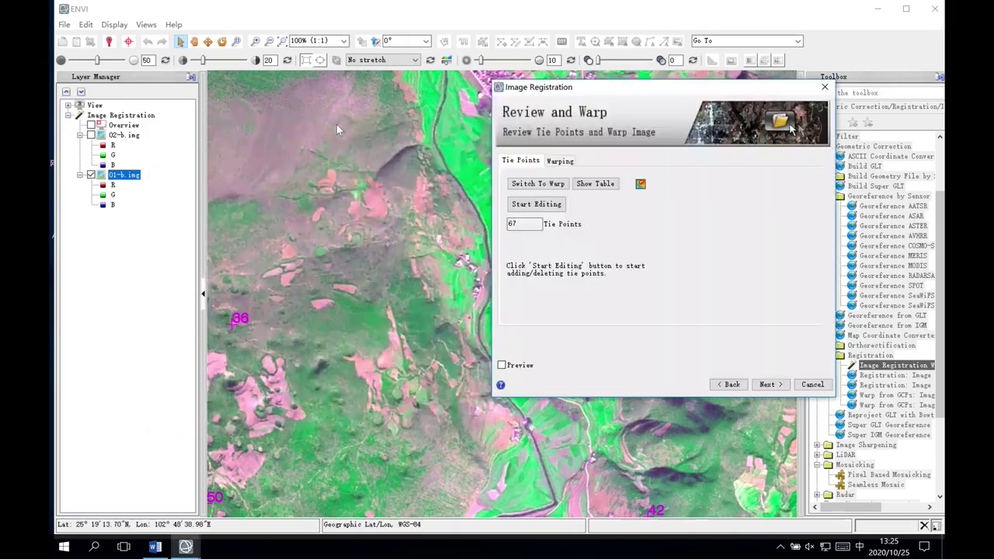
Step: Examine the distribution of the generated tie points over the full extent of base image 01-b.img and warp image 02-b.img
click(282, 41)
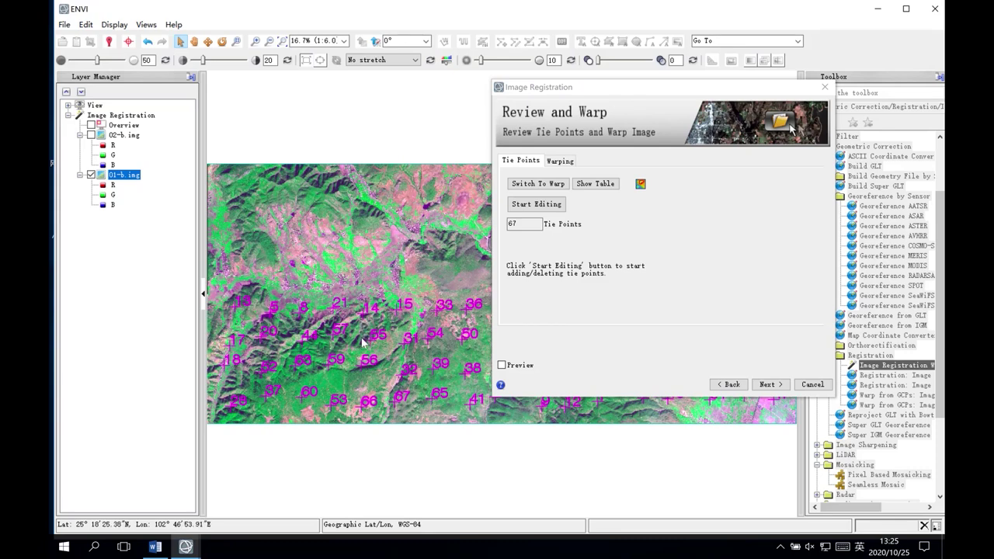
click(91, 175)
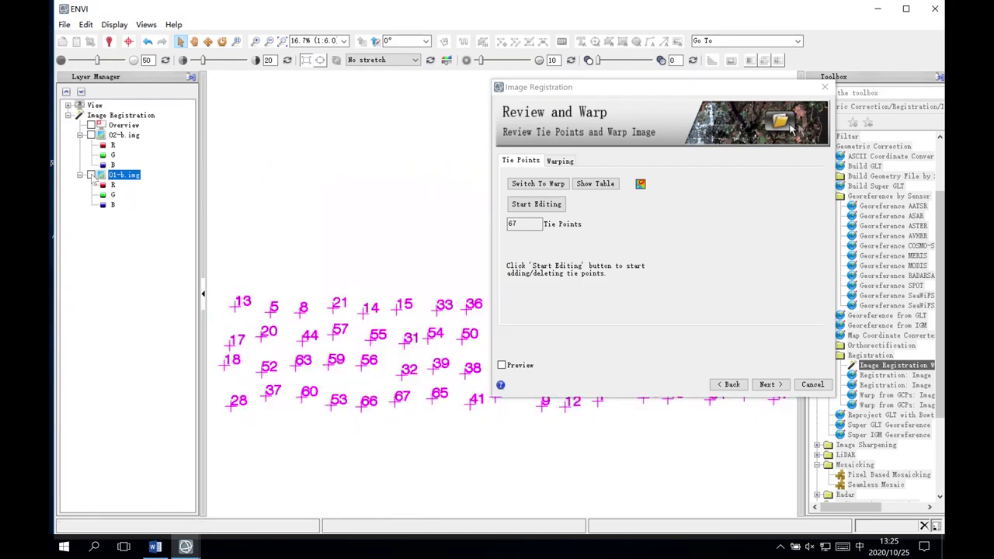
click(91, 176)
click(91, 135)
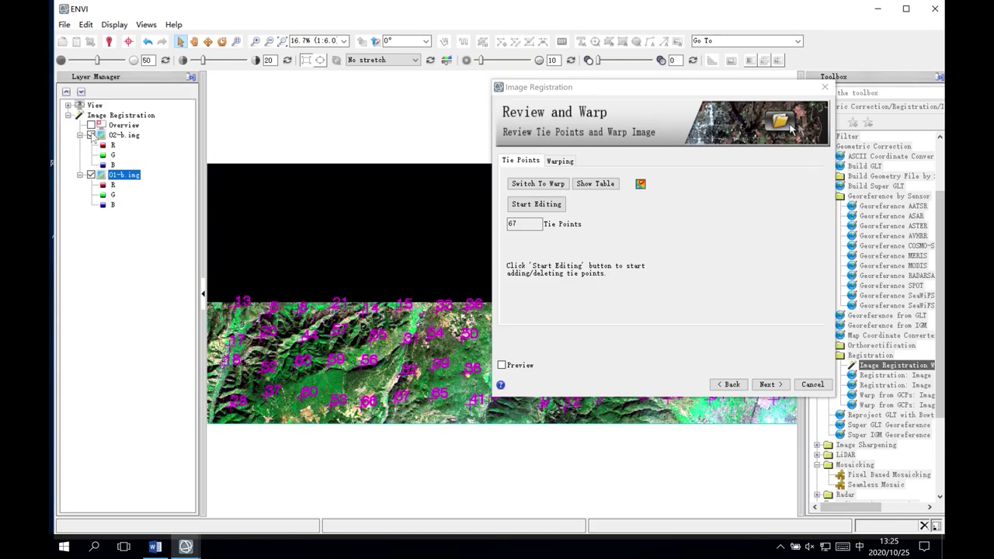
click(91, 135)
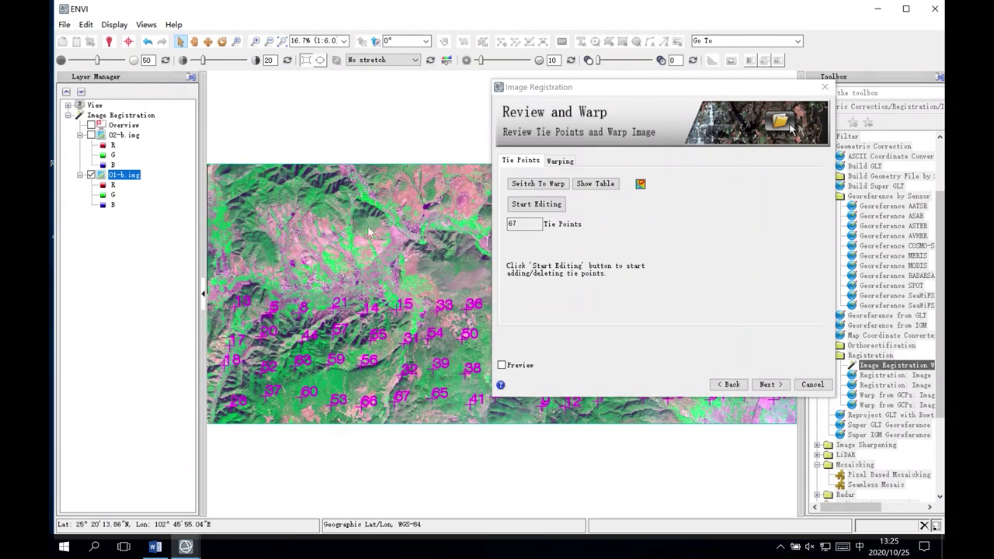
click(535, 185)
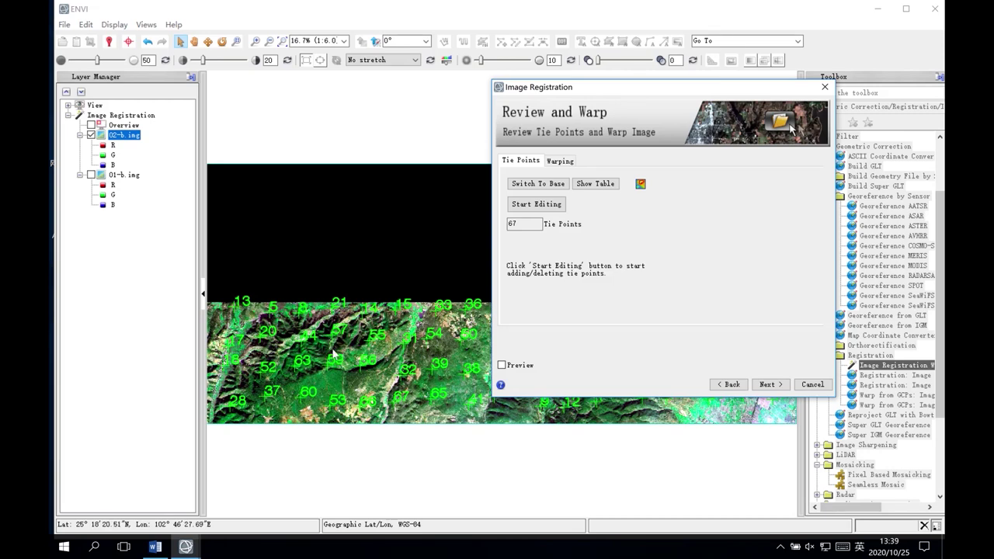
click(542, 186)
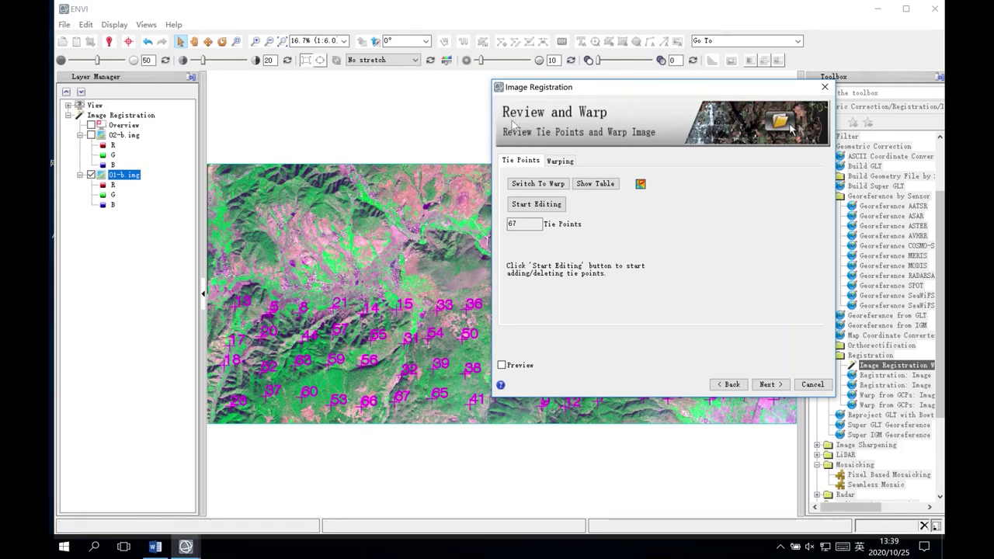
Step: Open the tie points attribute table and examine its SCORE and ERROR columns
click(596, 184)
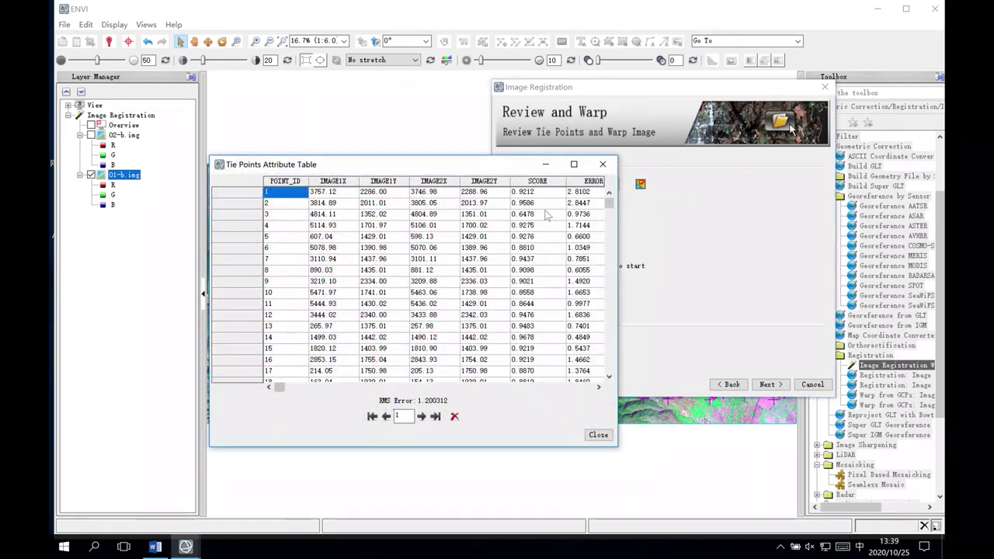
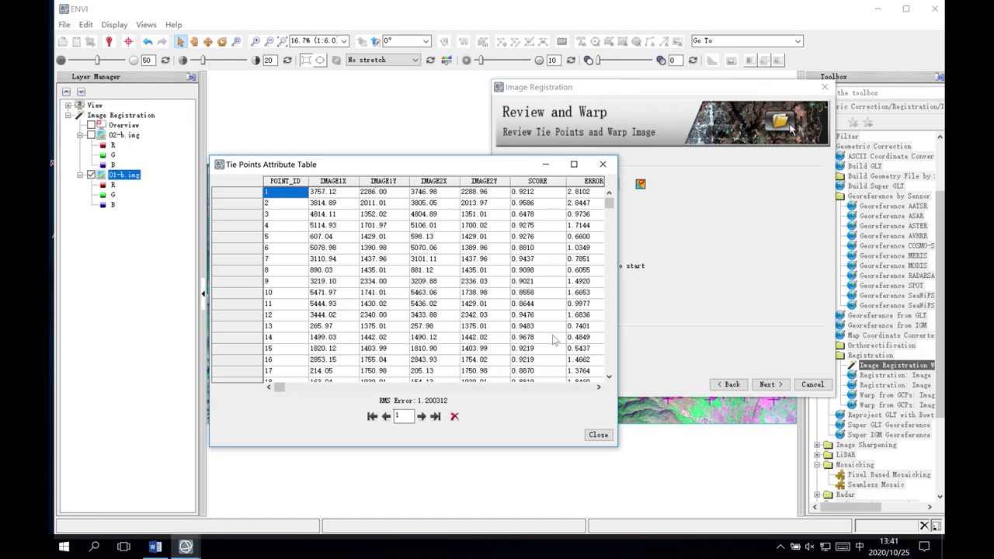
click(550, 183)
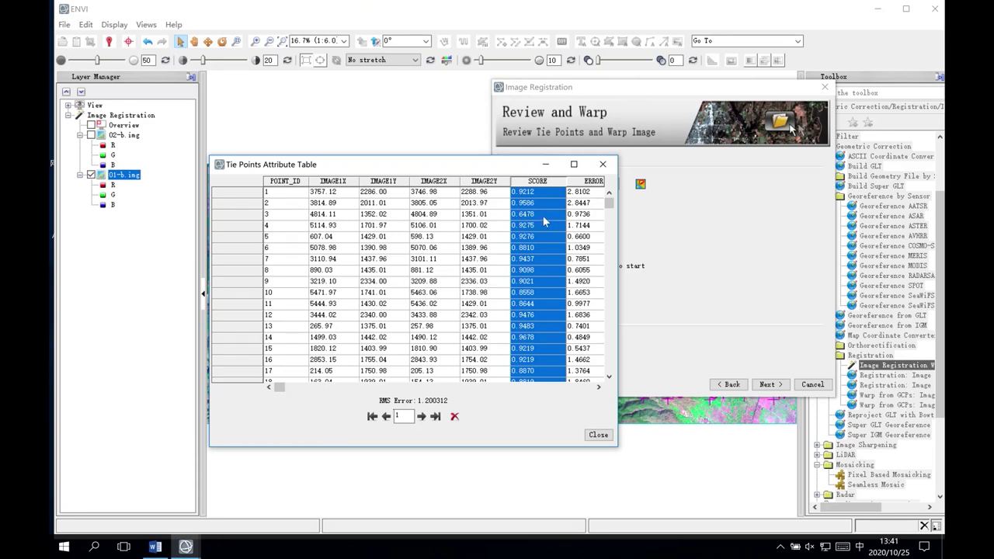
click(590, 183)
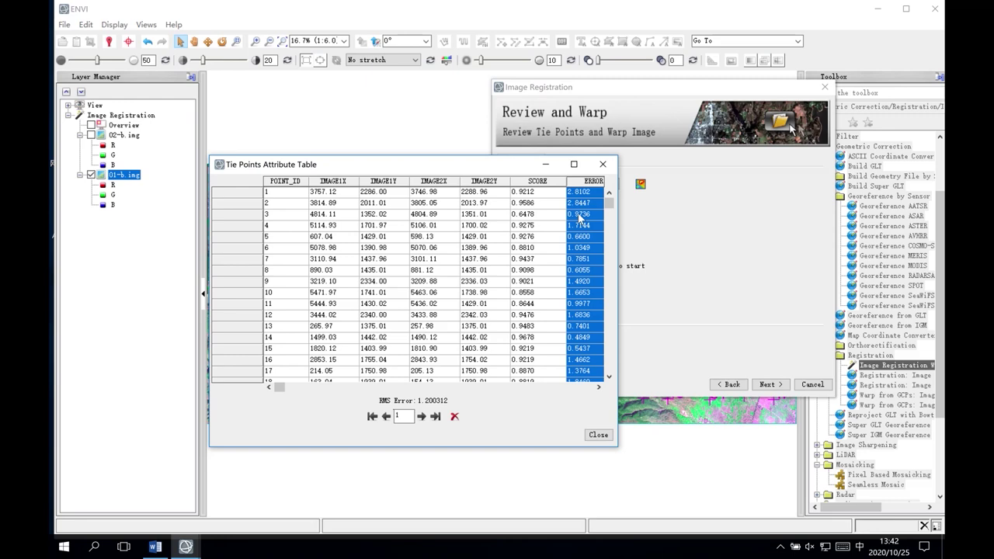
scroll(582, 223, right, 5)
scroll(583, 224, left, 5)
Step: Locate tie point 1 on the image from the attribute table and go to the last tie point in the table
click(249, 194)
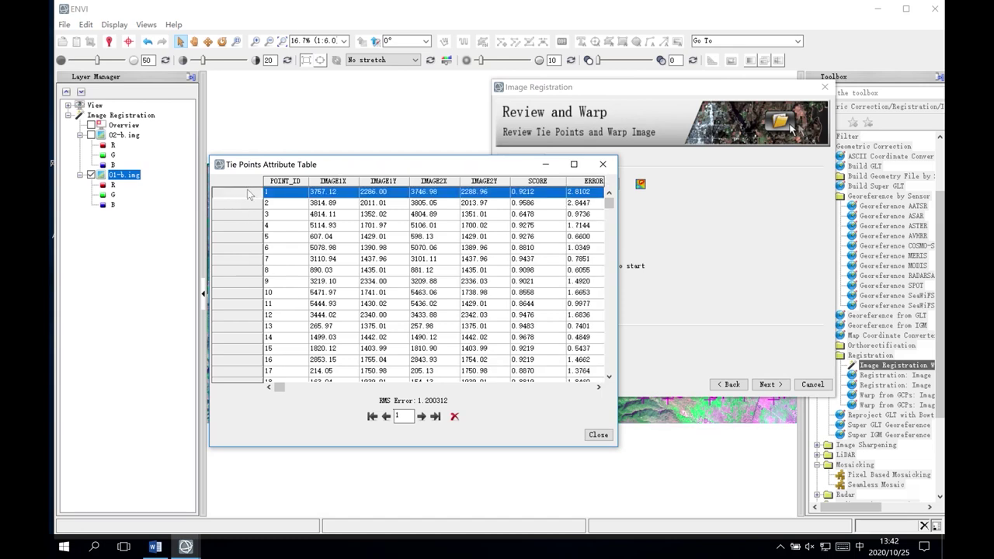
drag(324, 167, 348, 63)
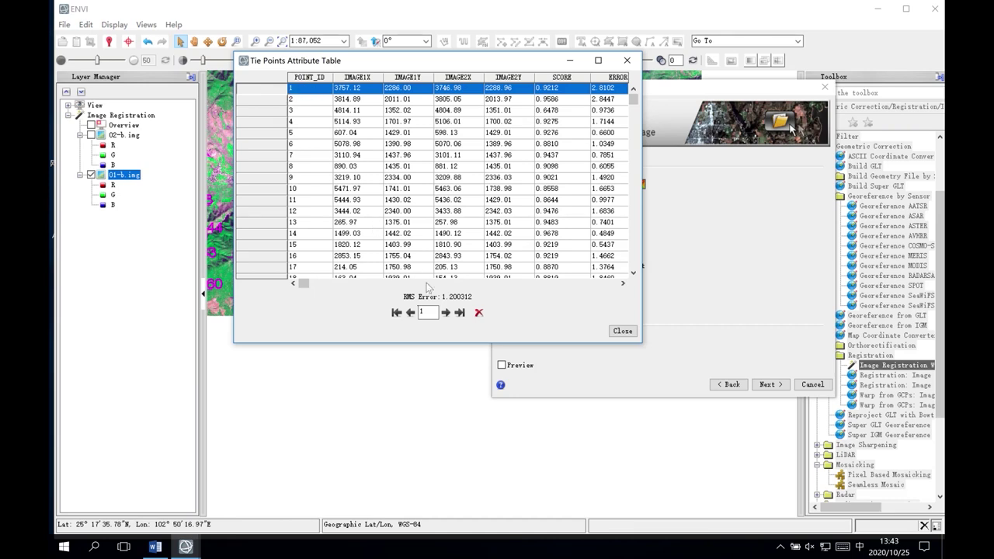
click(461, 313)
click(459, 312)
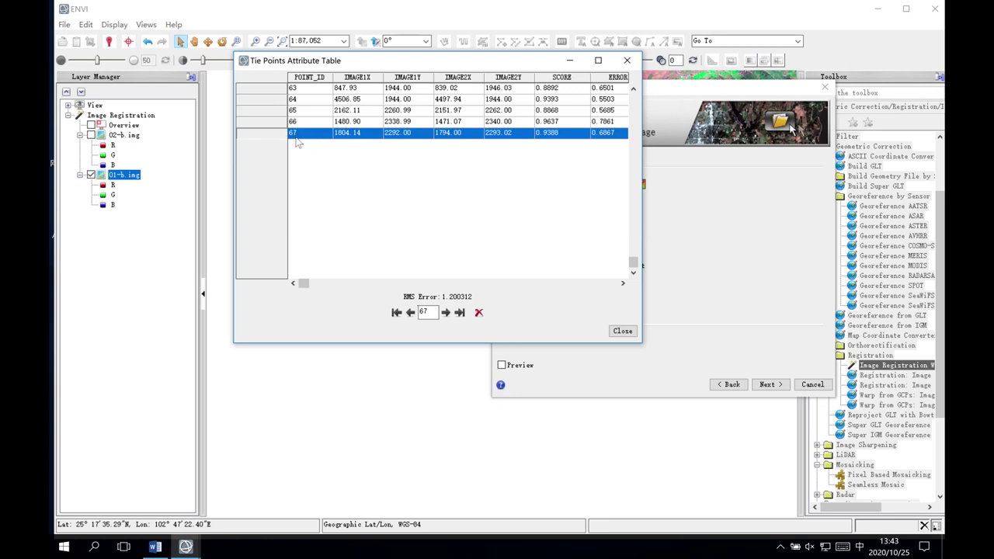
Step: Step back and forth through the last tie point records, from 67 back to about 60, to view their locations
click(410, 313)
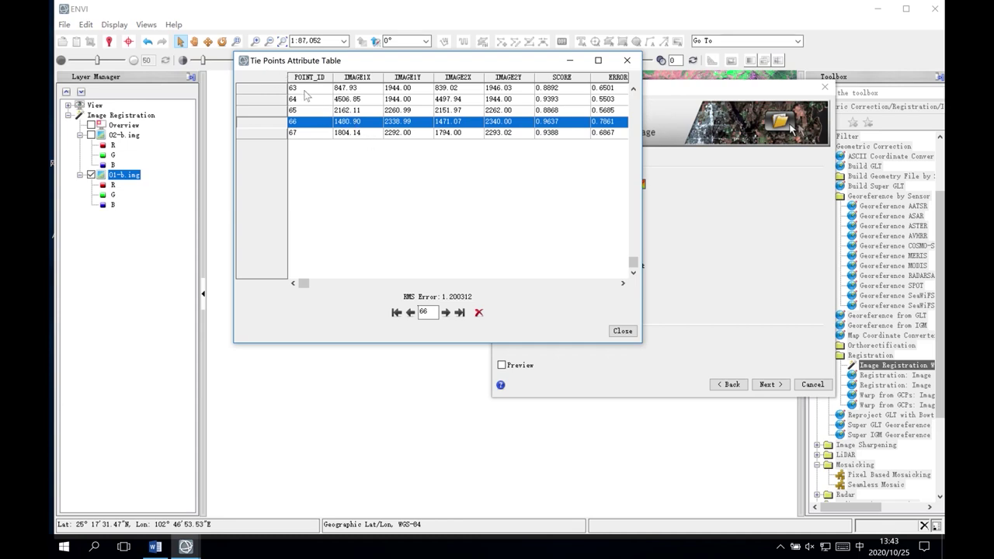
click(445, 312)
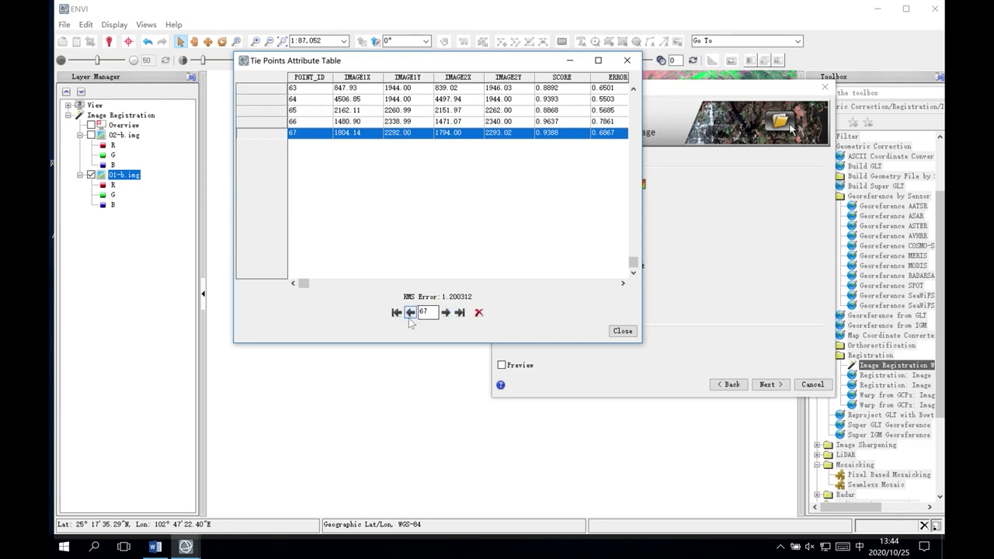
click(410, 314)
click(409, 313)
click(410, 313)
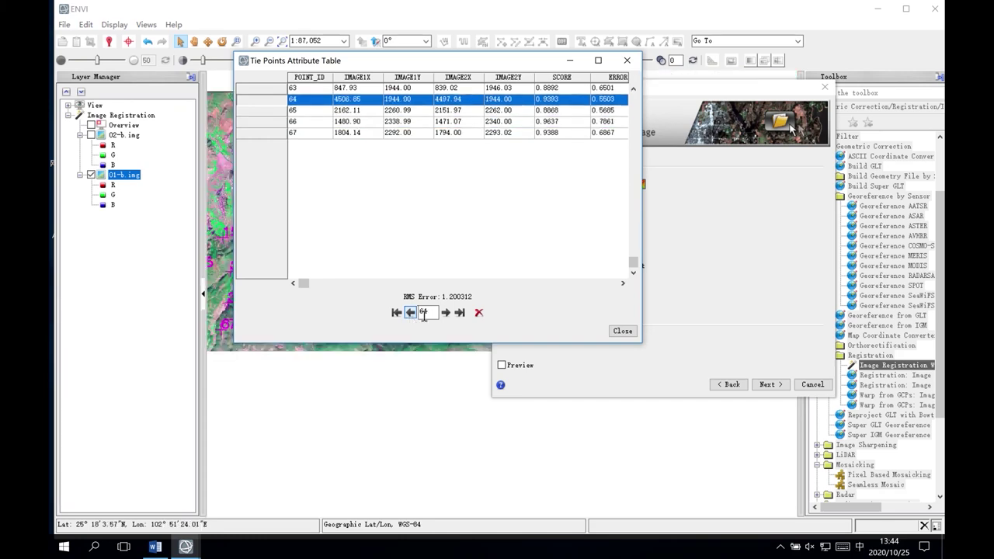
click(410, 313)
click(410, 313)
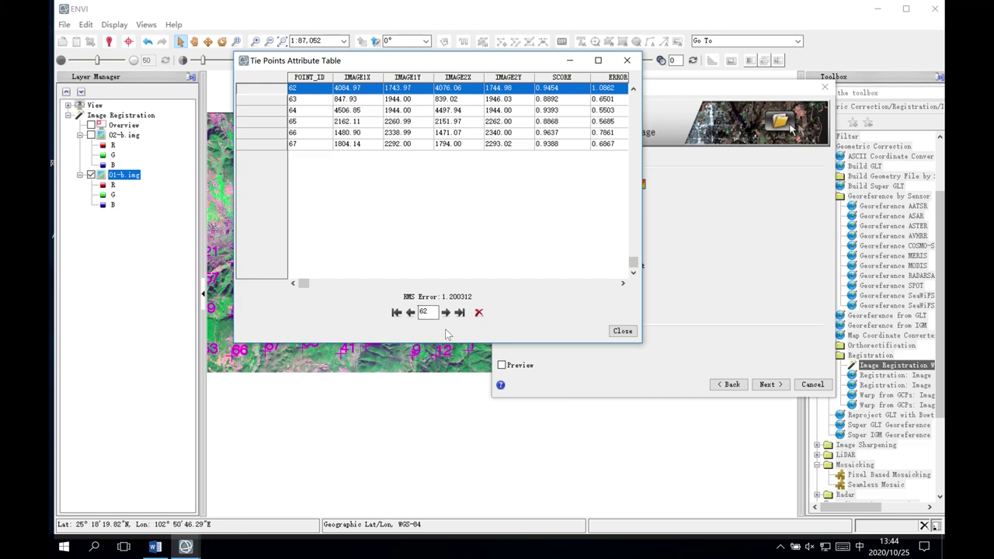
click(446, 312)
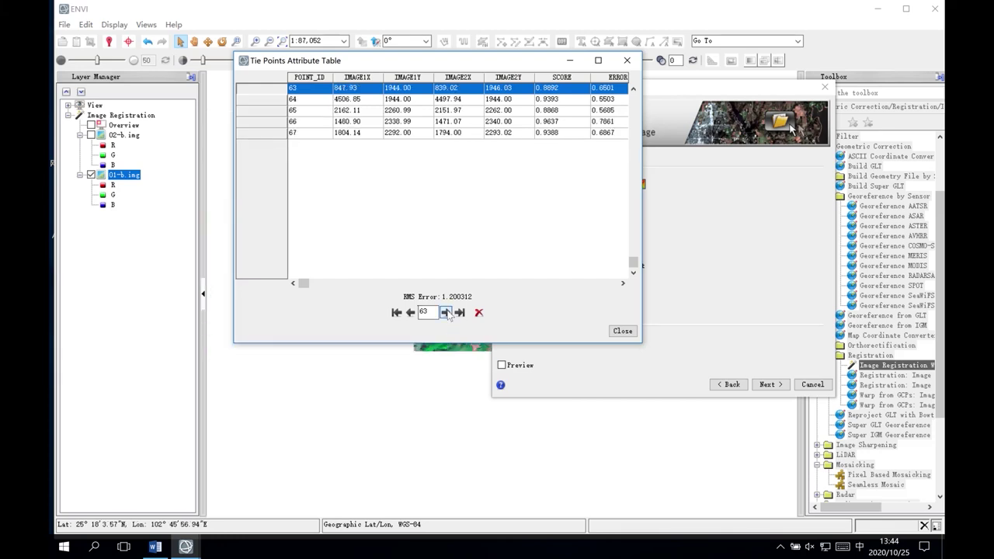
click(410, 313)
click(410, 313)
click(410, 313)
click(410, 313)
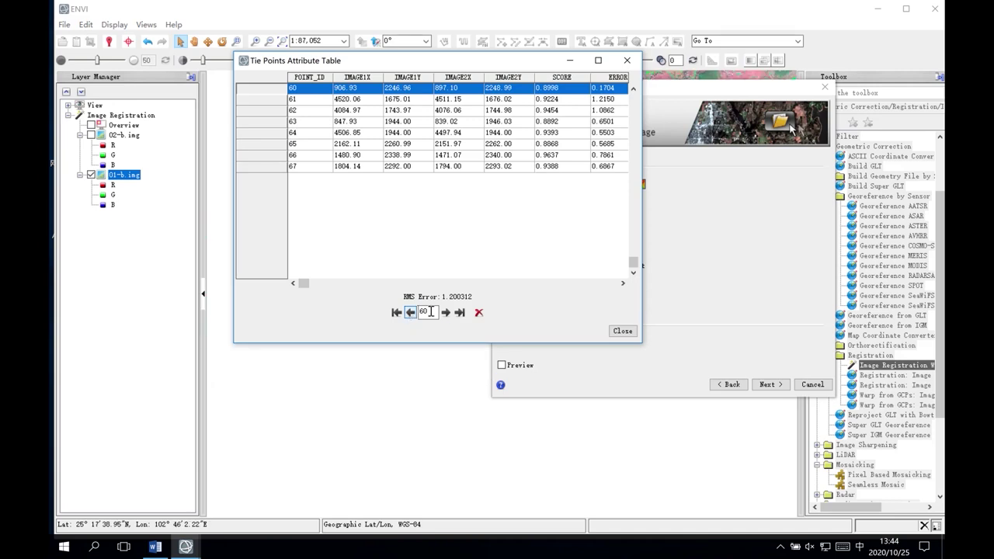
click(410, 313)
click(445, 312)
click(445, 312)
click(410, 312)
click(410, 312)
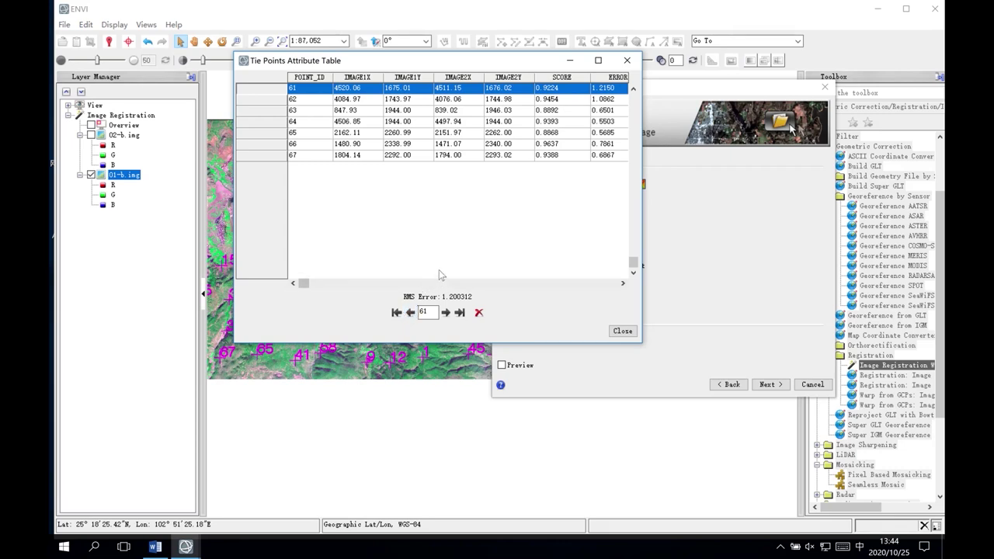
Step: Move the attribute table and registration dialog clear of the image, and locate tie points 62 and 63 on it
drag(427, 67, 693, 94)
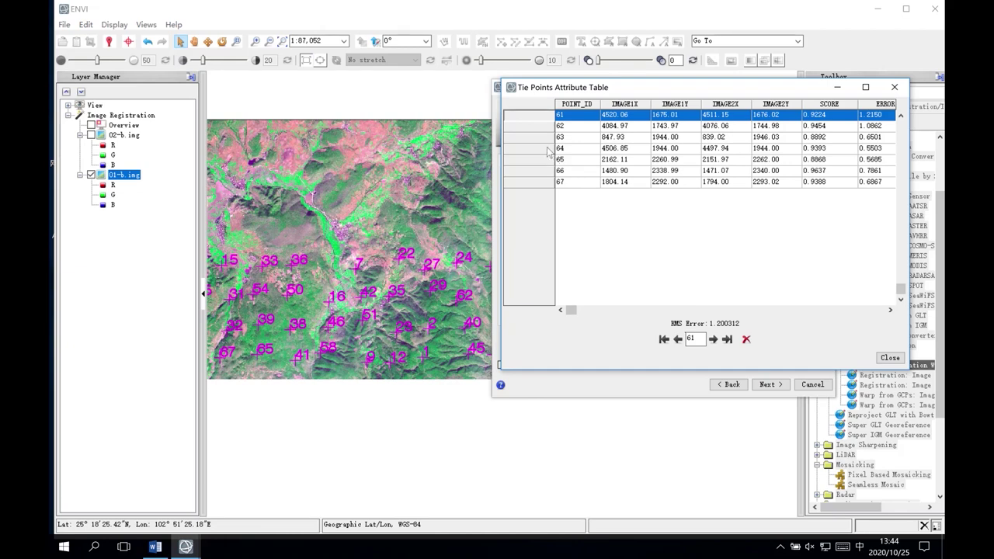
drag(557, 91, 195, 303)
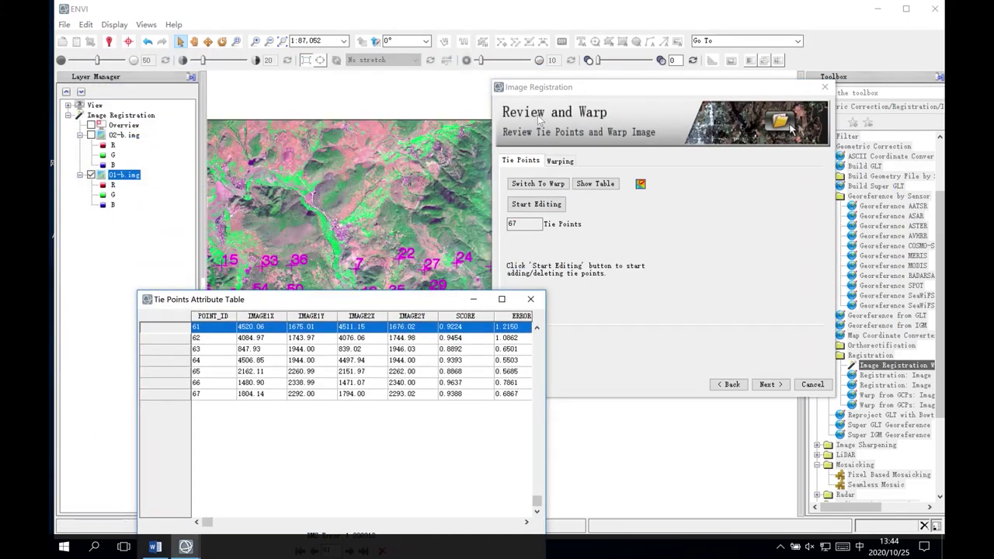
drag(597, 87, 598, 332)
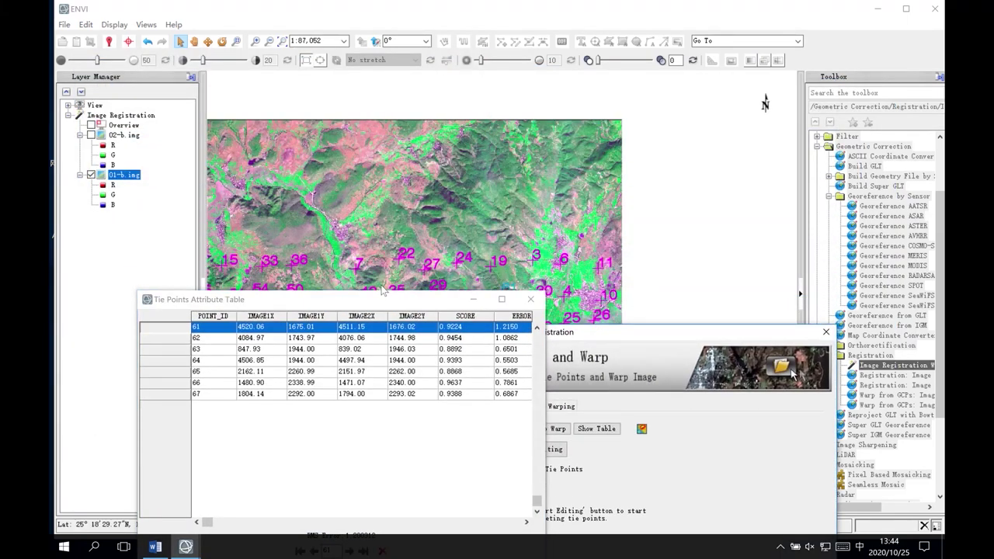
drag(383, 297, 386, 327)
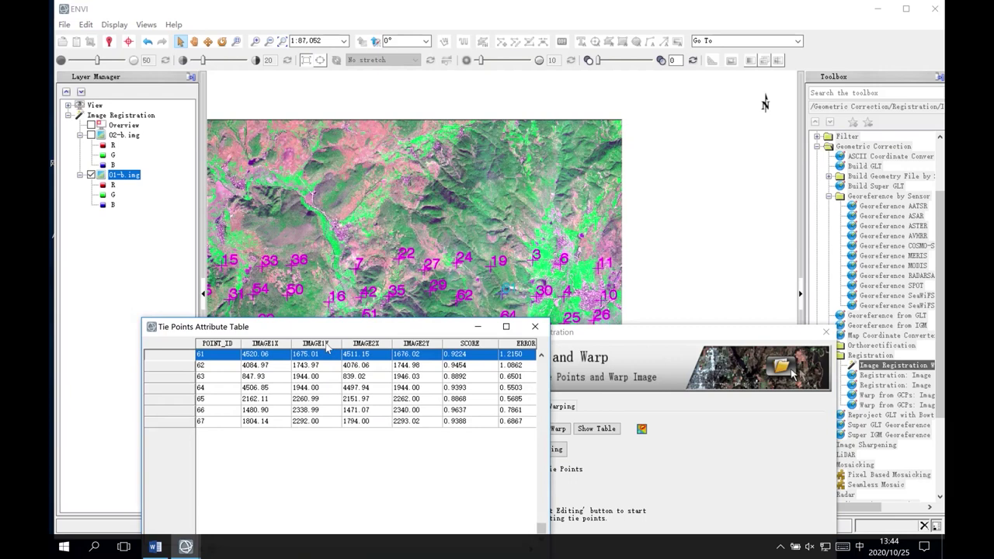
click(186, 366)
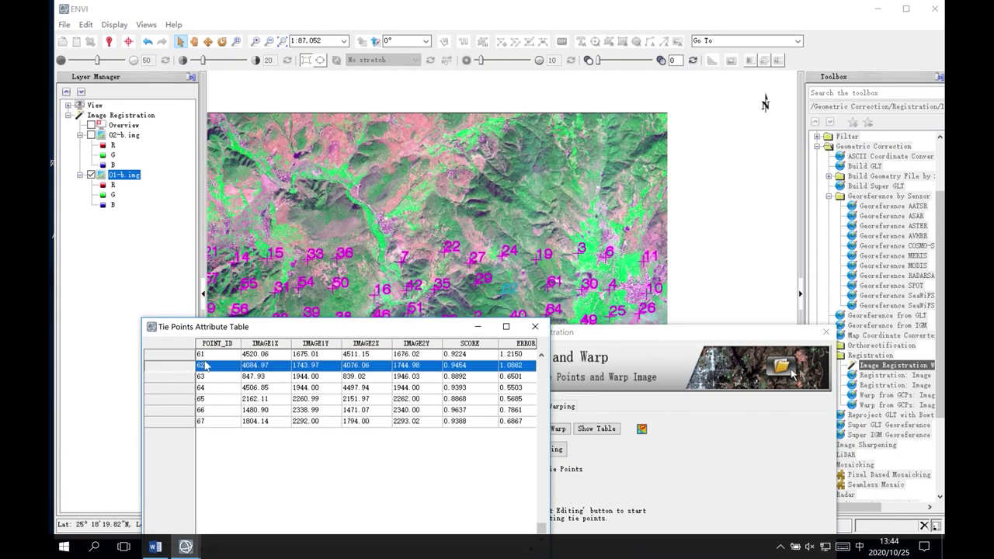
click(189, 377)
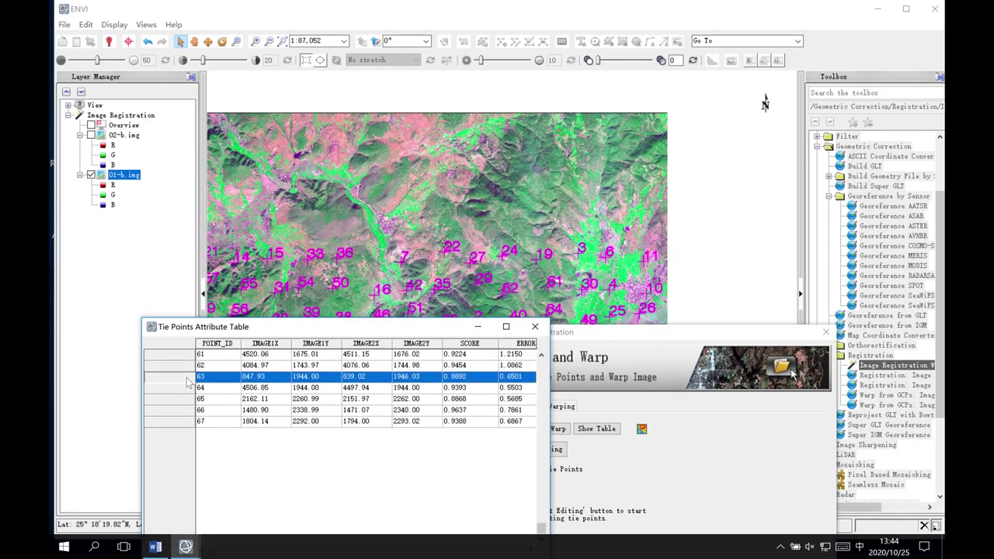
click(189, 367)
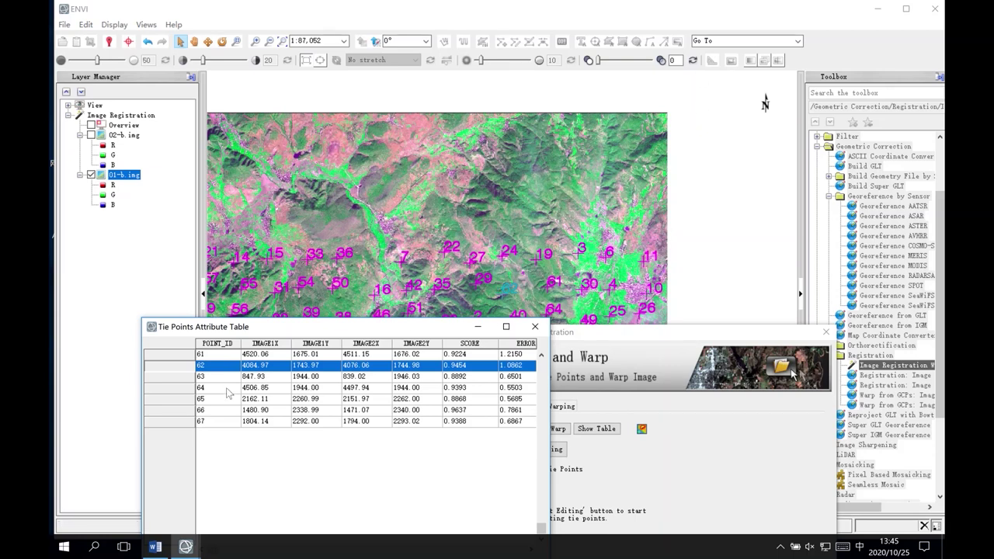
Step: Switch between tie points 62, 63 and 64 in the attribute table to compare their locations on the image
click(179, 386)
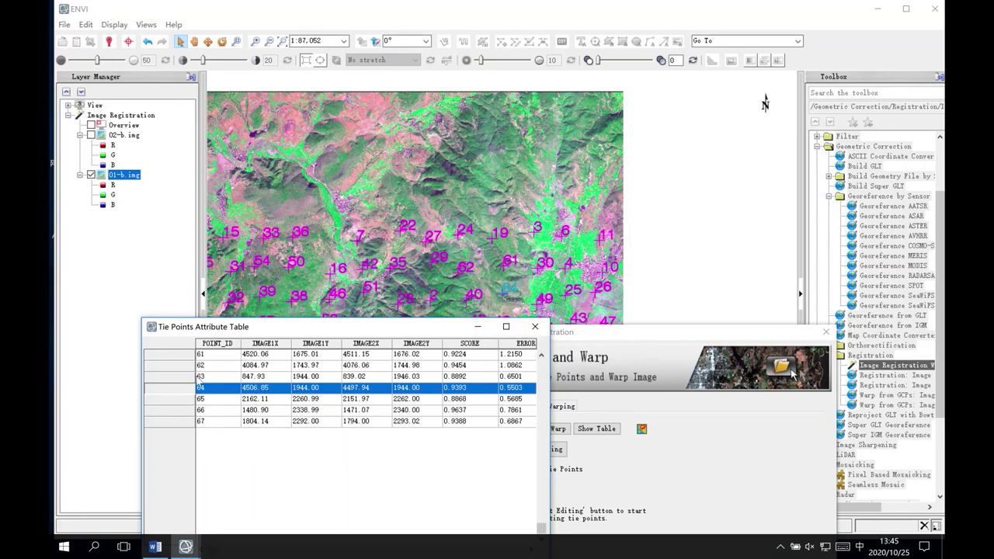
click(187, 366)
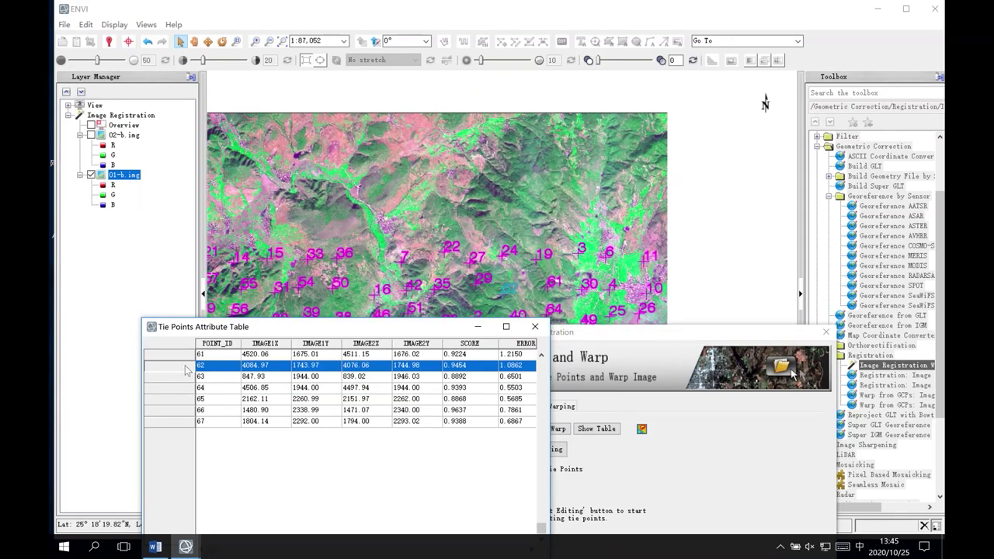
click(182, 378)
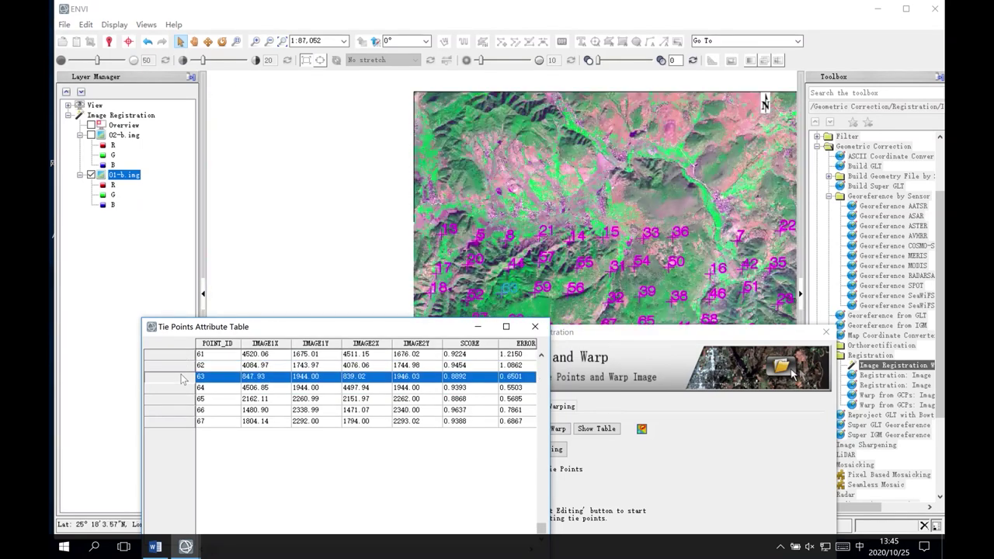
click(184, 387)
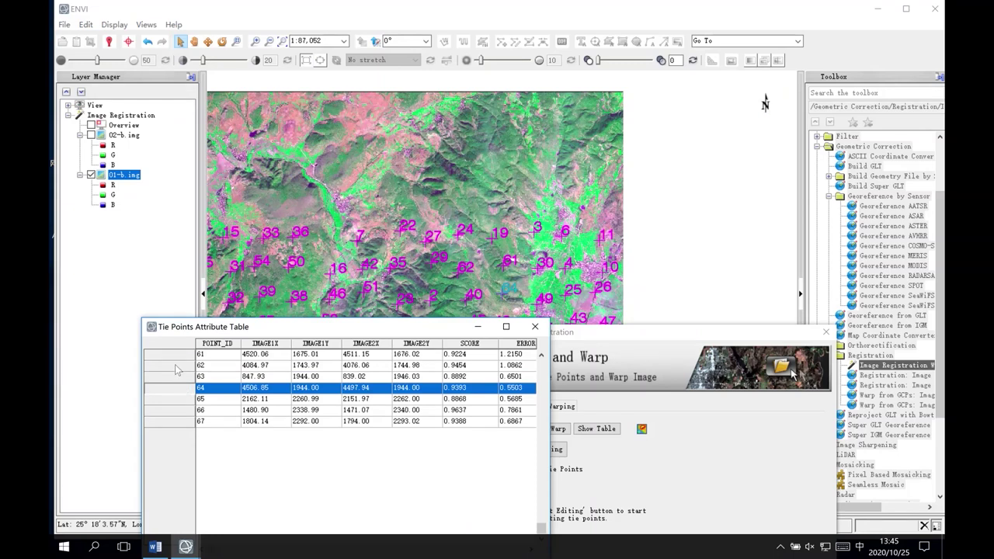
click(174, 364)
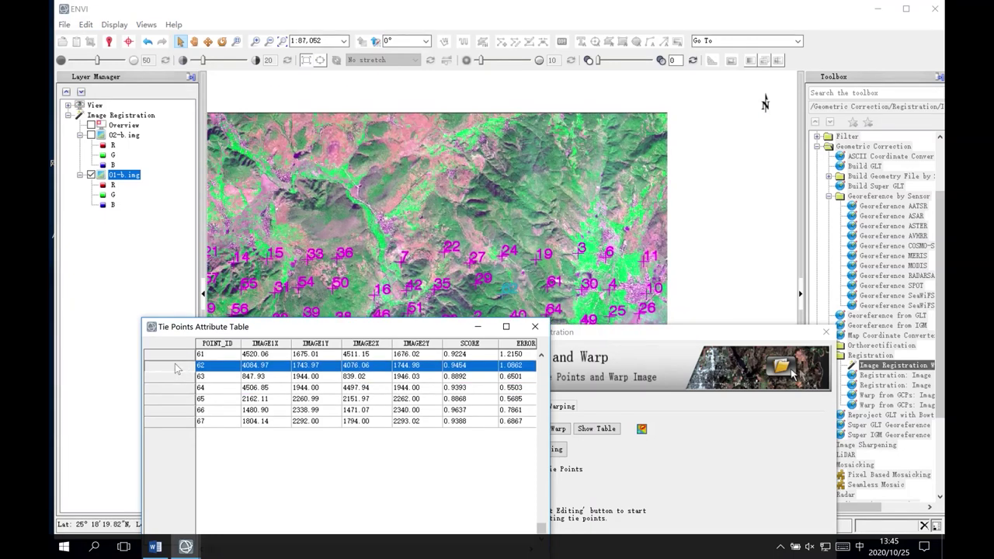
Step: Sort the tie points by the ERROR column in reverse order and look through the sorted list
drag(317, 331, 556, 105)
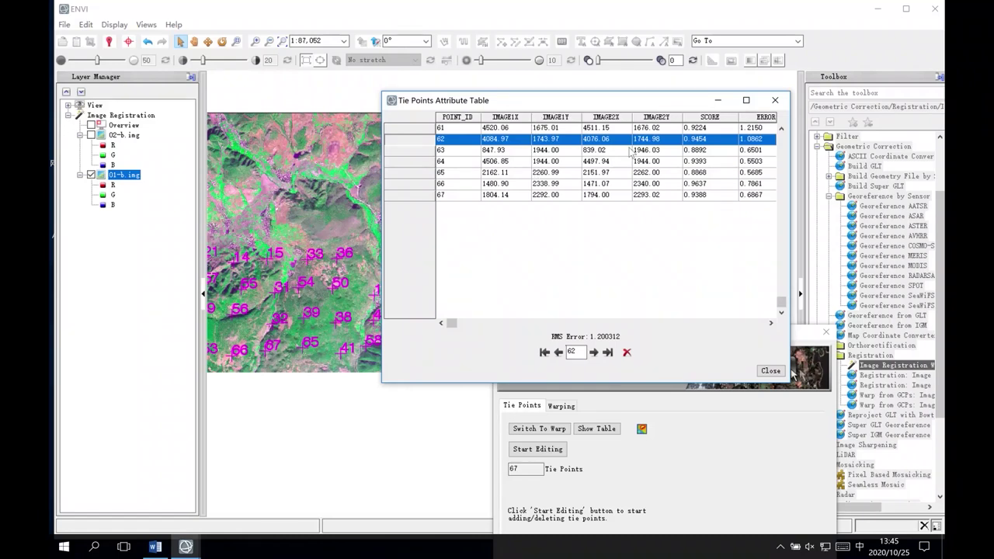
click(770, 322)
click(770, 322)
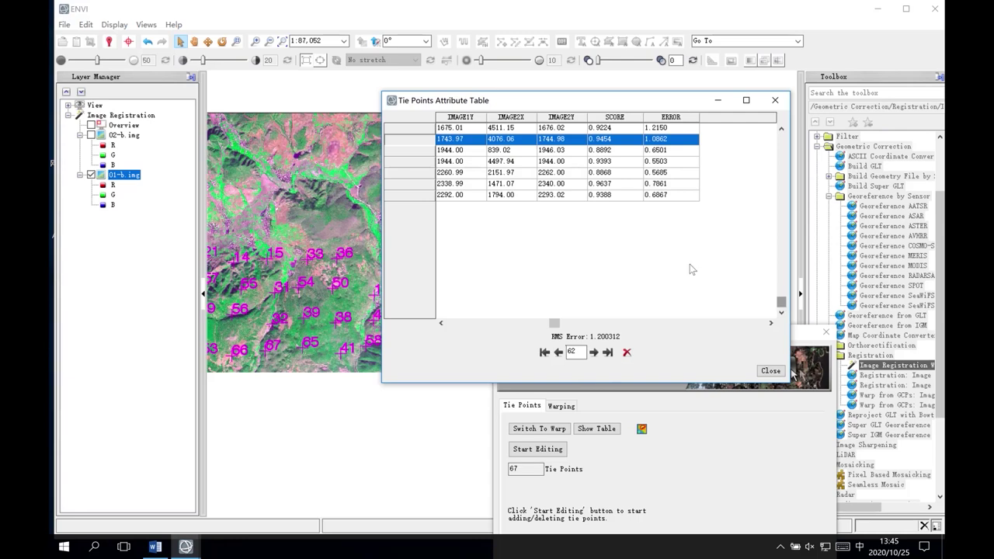
click(545, 352)
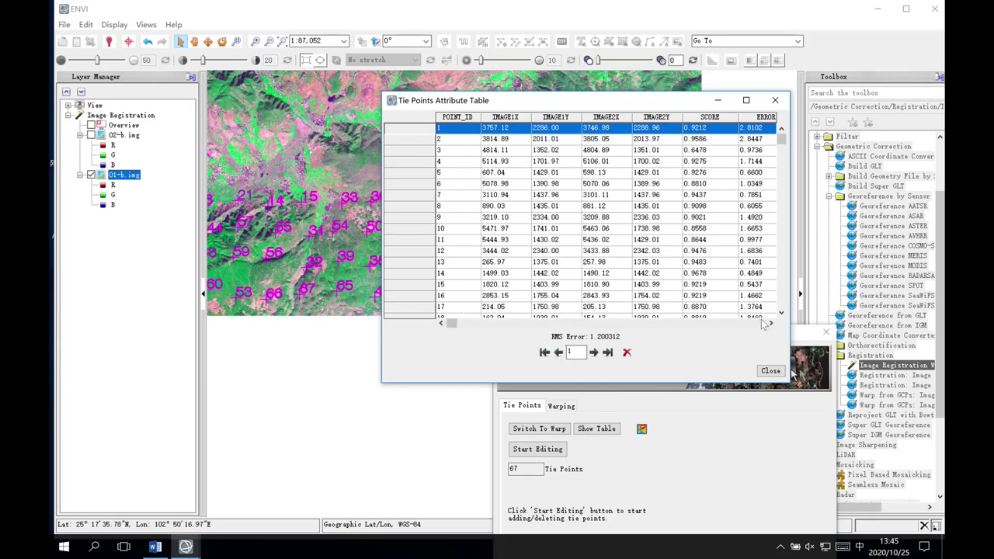
click(761, 118)
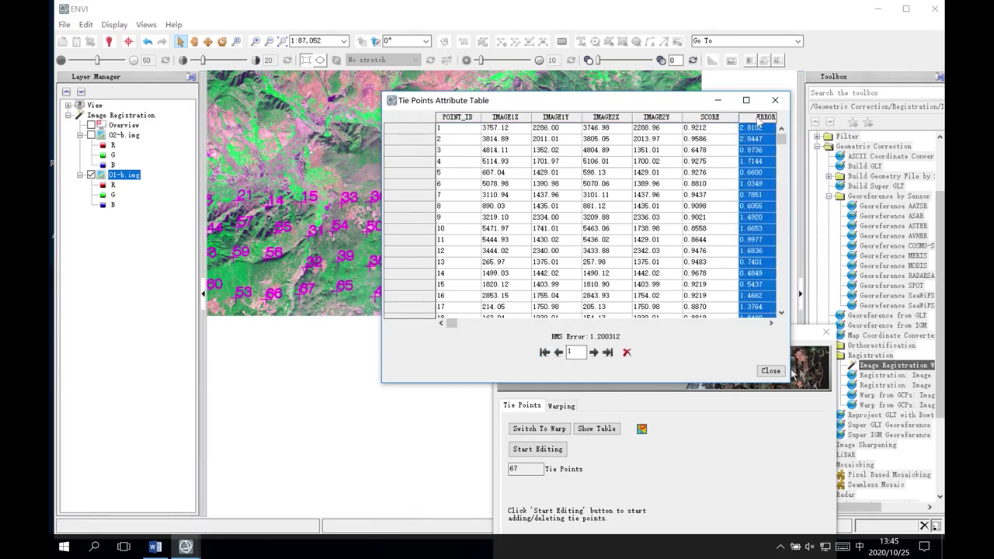
right_click(759, 119)
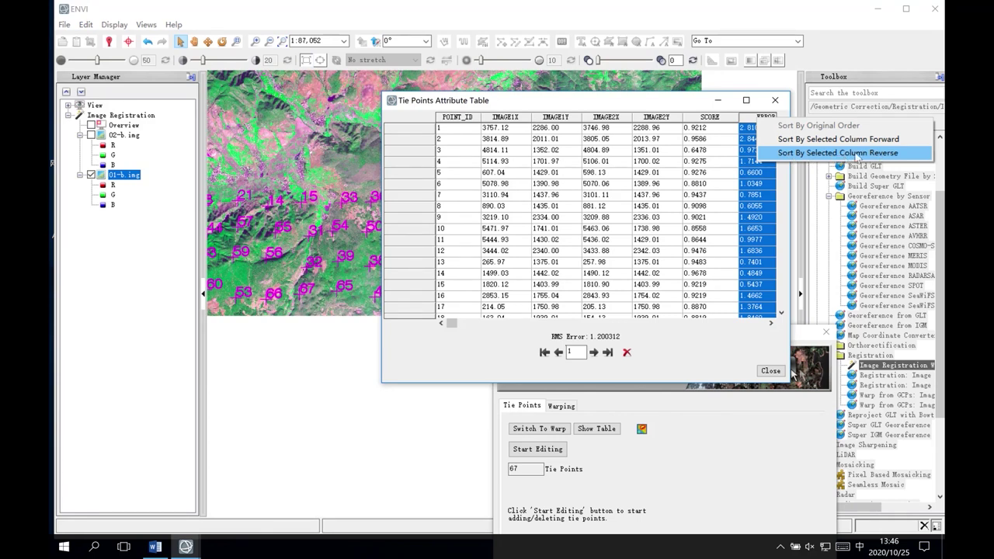
click(798, 155)
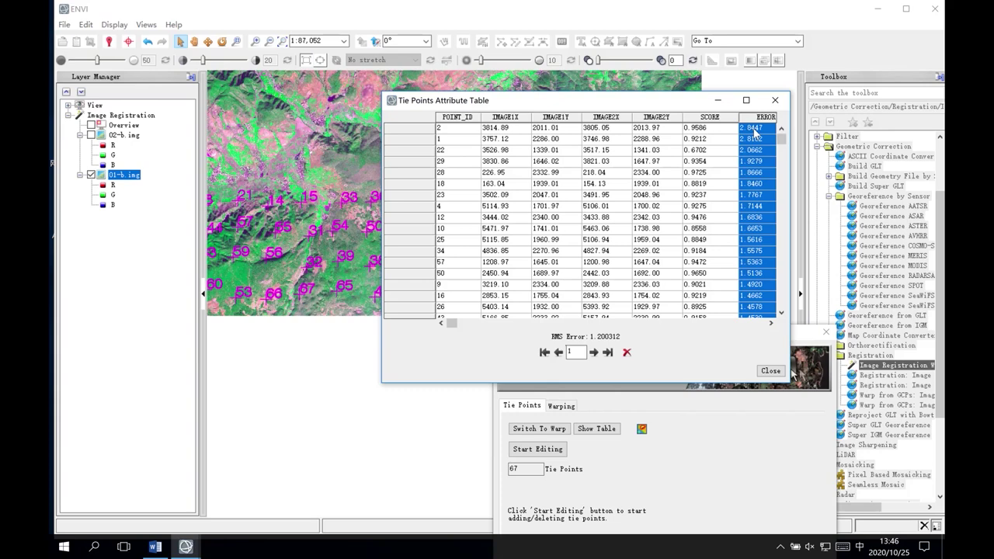
click(782, 312)
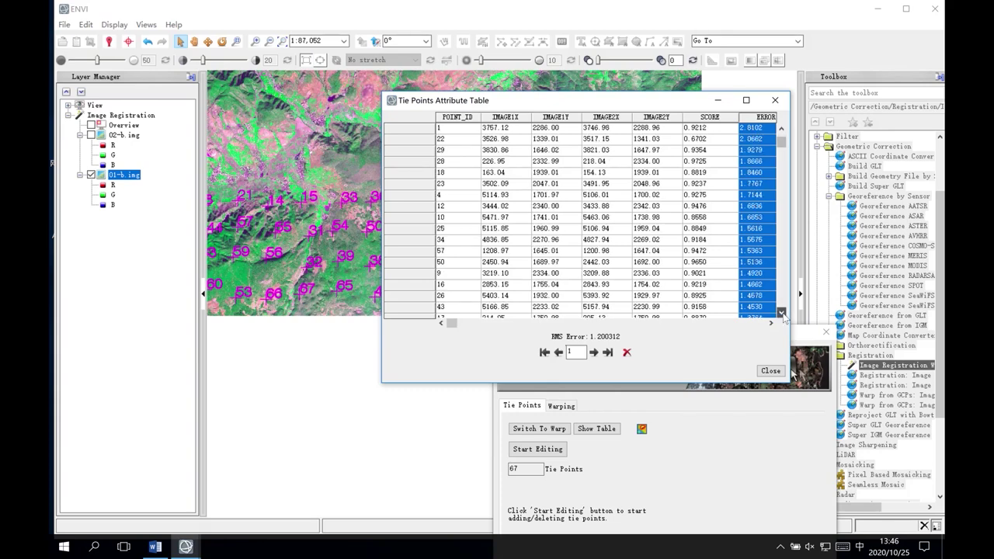
drag(783, 314, 784, 316)
drag(782, 263, 781, 136)
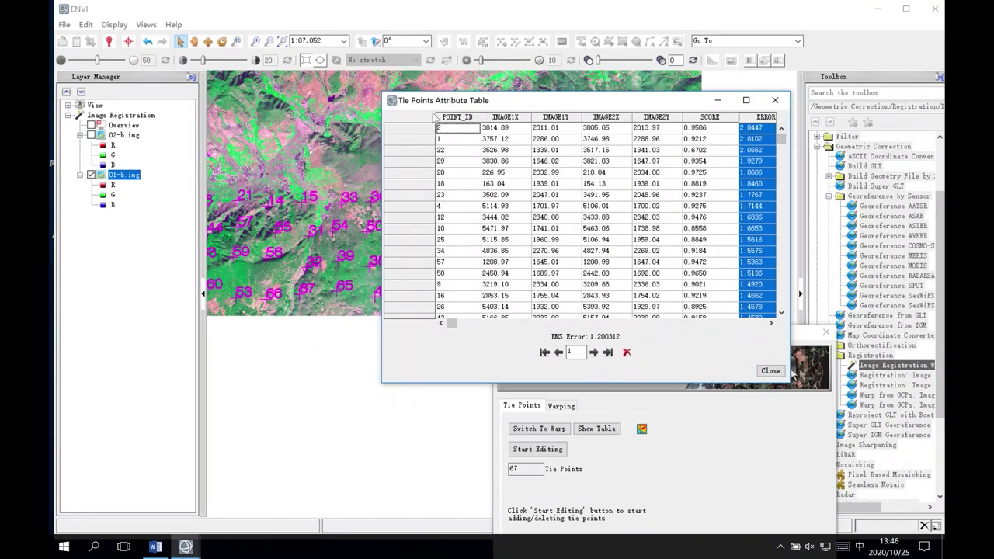
Step: Select tie point 2, the one with the largest error, and move the attribute table clear of its location on the image
drag(439, 105, 554, 67)
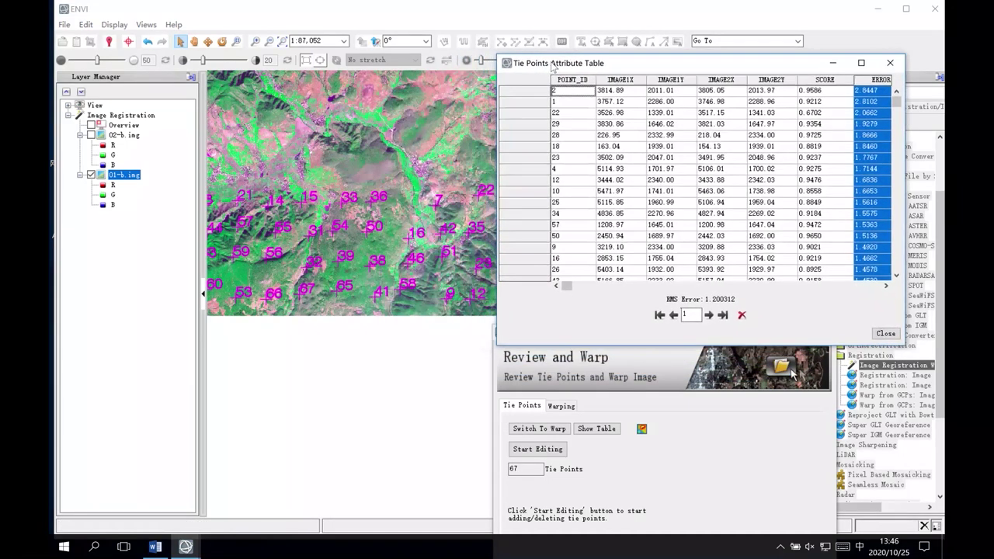
click(531, 94)
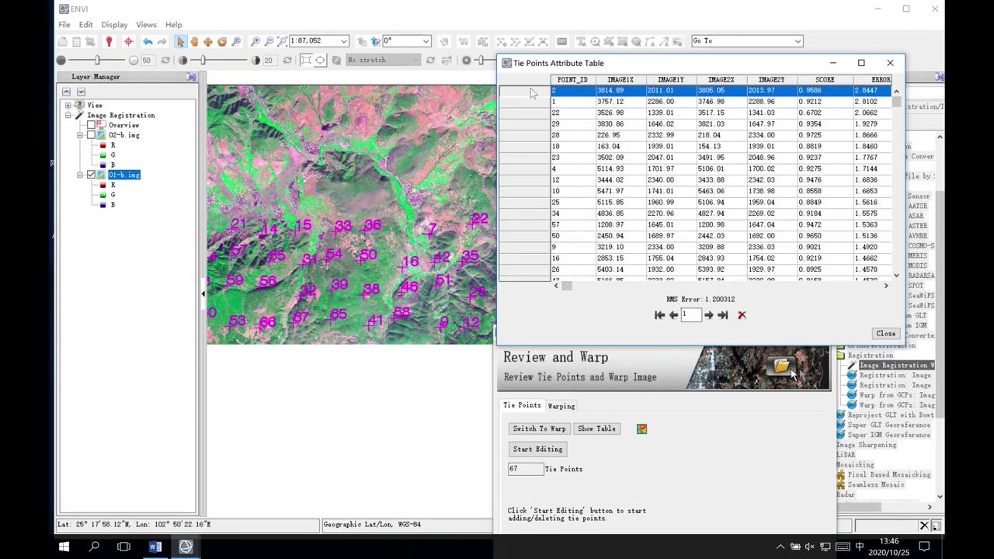
drag(551, 65, 396, 346)
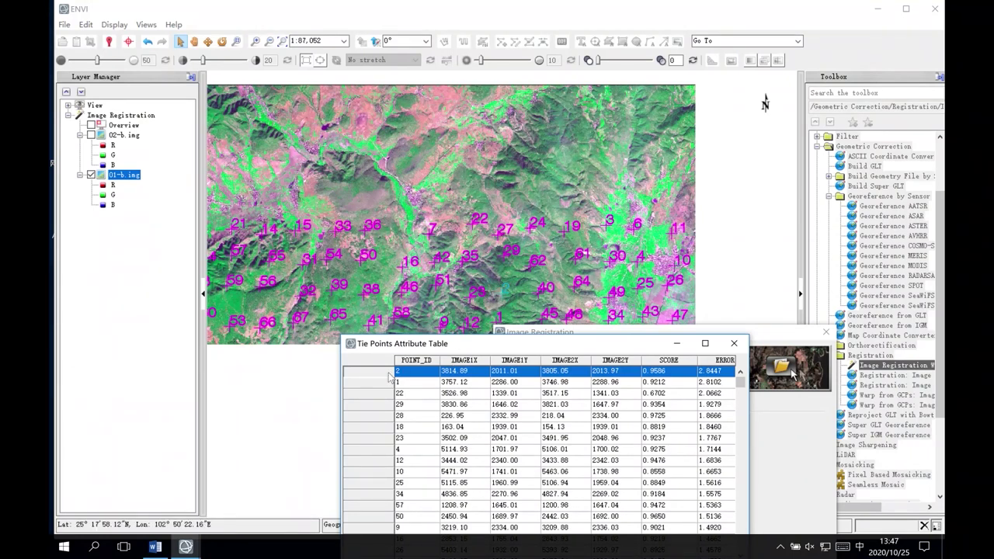
right_click(570, 372)
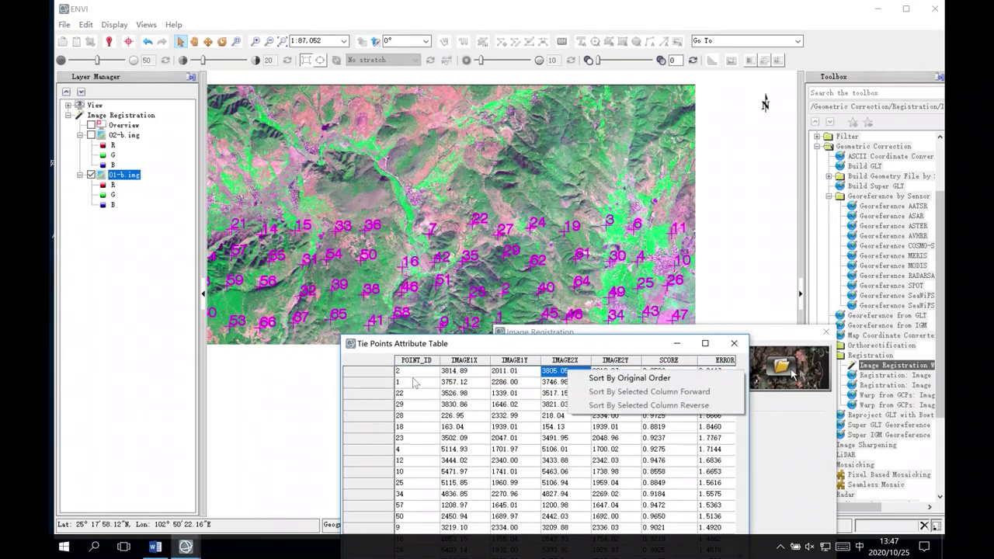
click(386, 374)
right_click(723, 372)
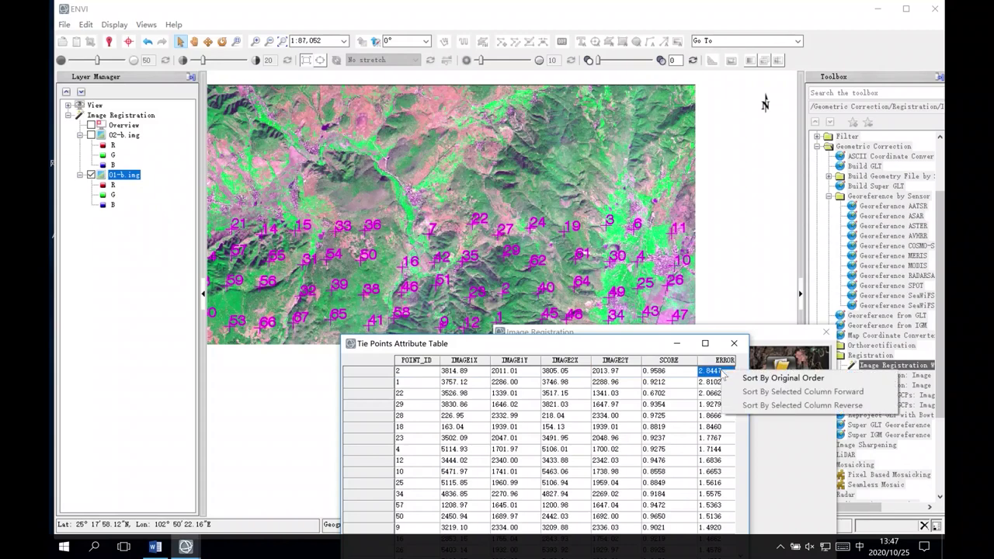
click(386, 373)
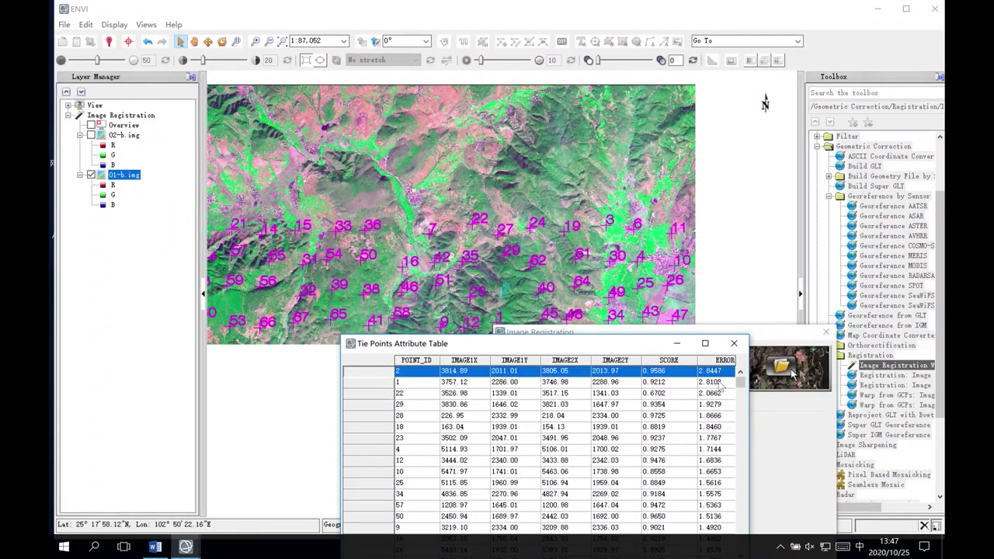
Step: Delete the seven worst tie points one after another, always removing the one with the largest error, until the RMS error is below 1
drag(652, 346, 564, 196)
click(498, 444)
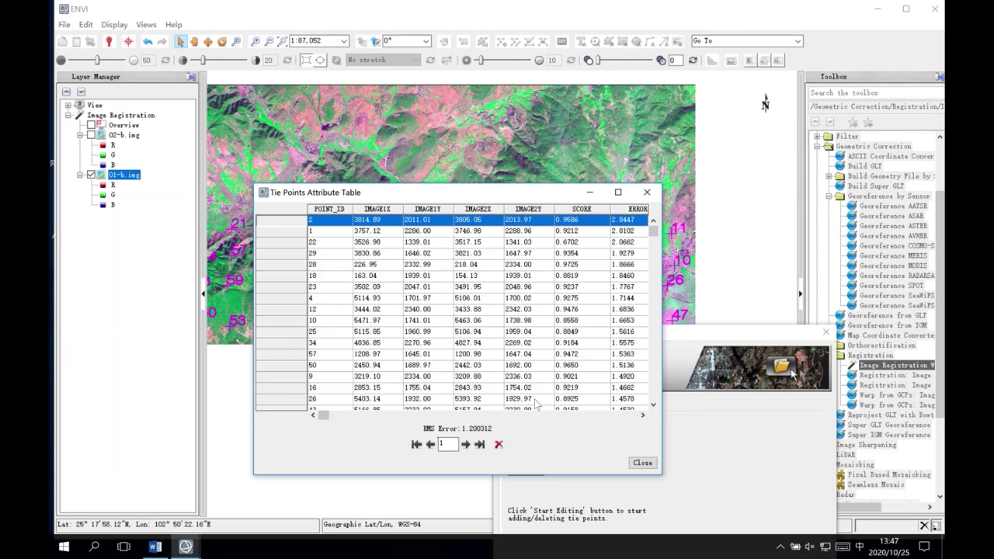
click(498, 444)
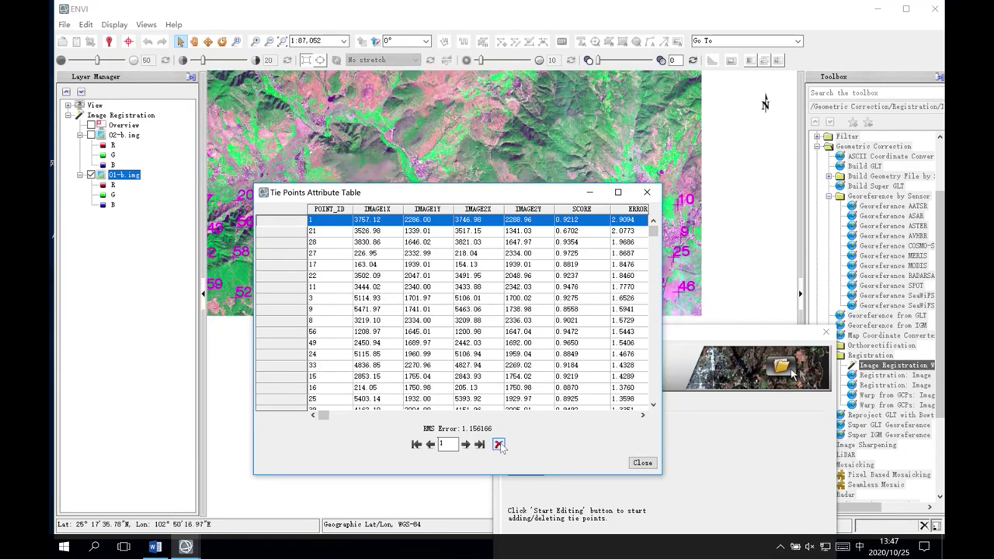
click(498, 444)
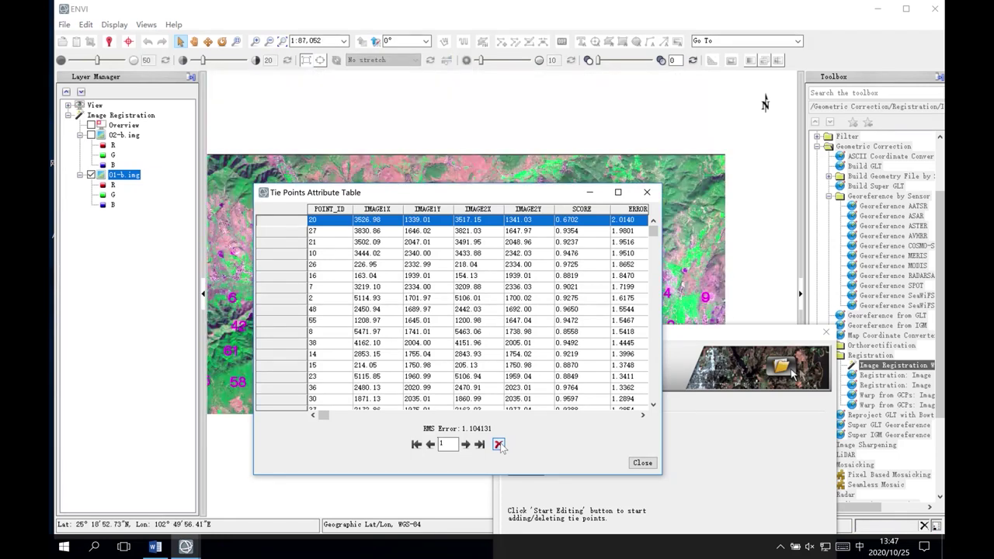
click(499, 444)
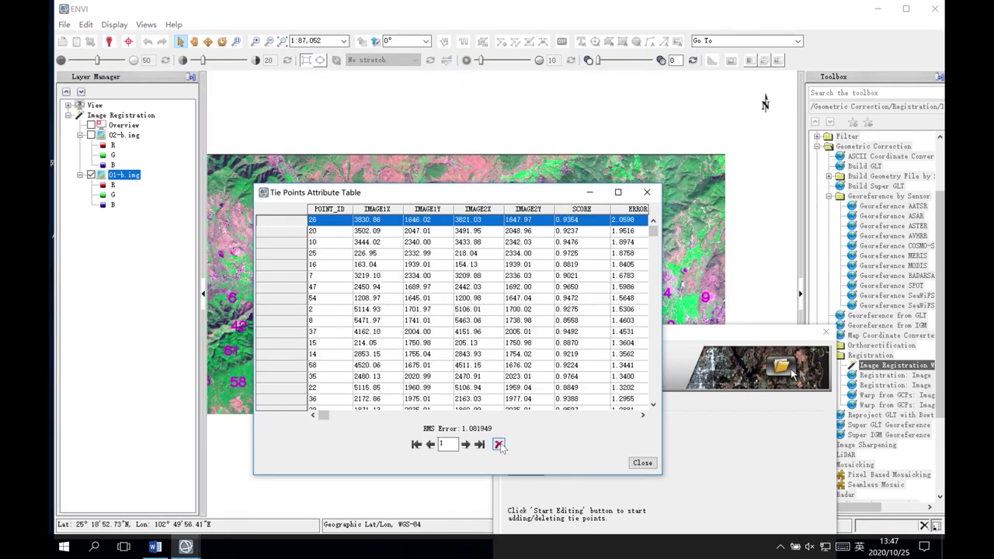
click(499, 444)
click(498, 444)
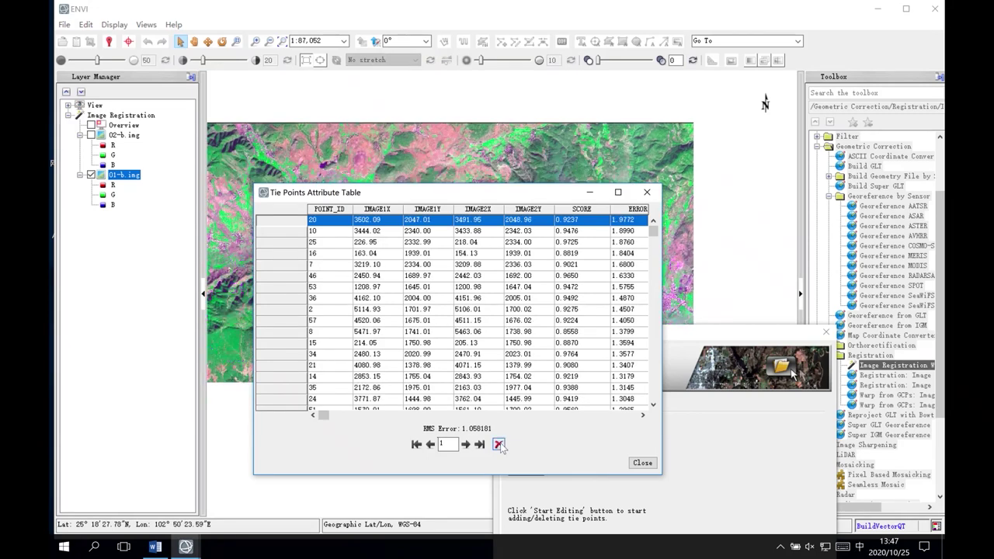
click(499, 444)
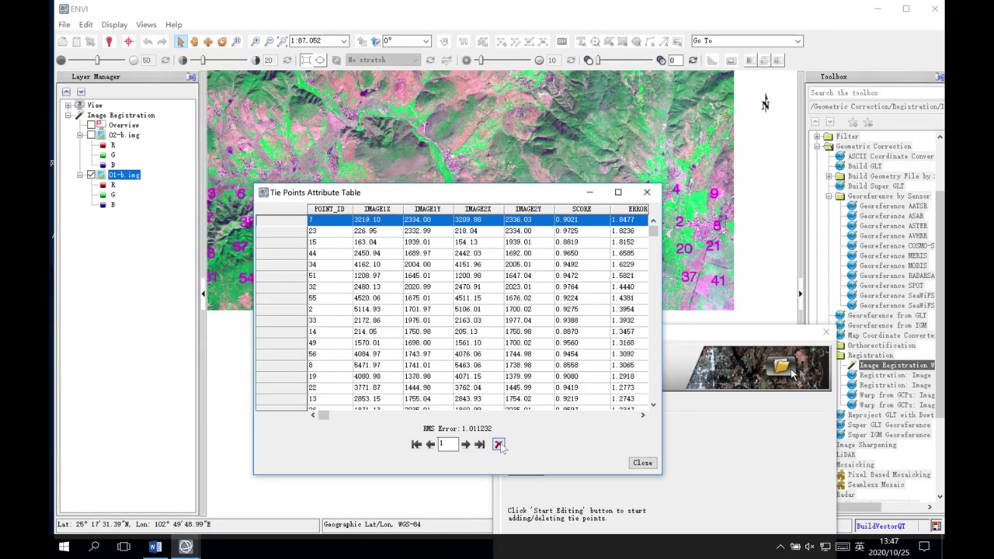
click(499, 444)
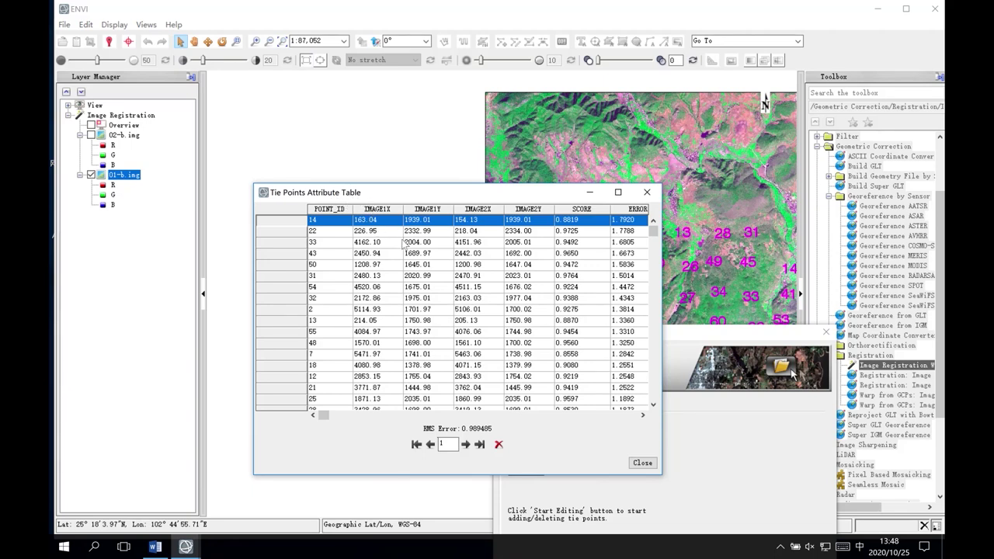
Step: Close the attribute table and set the warping method to Polynomial with Cubic Convolution resampling
click(642, 463)
drag(621, 332, 410, 161)
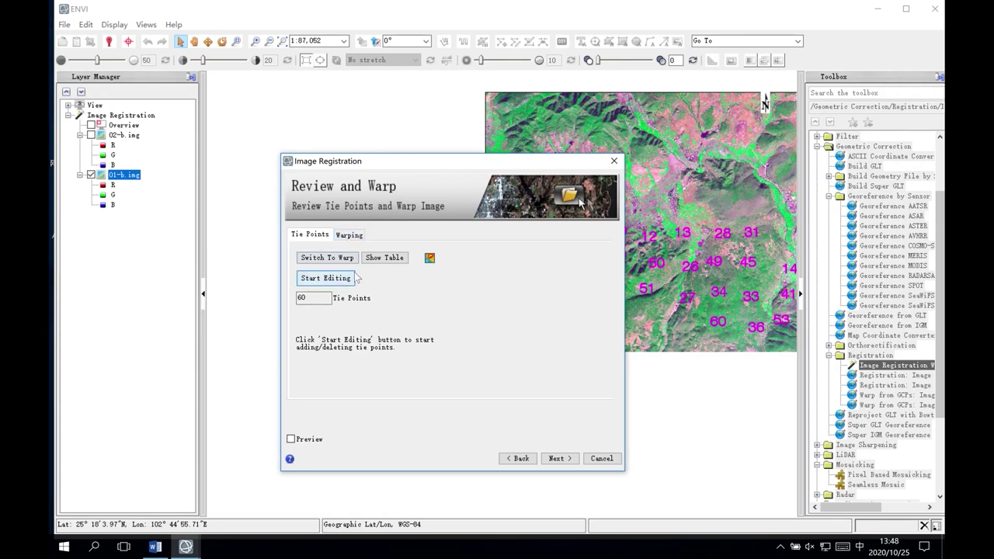
click(348, 235)
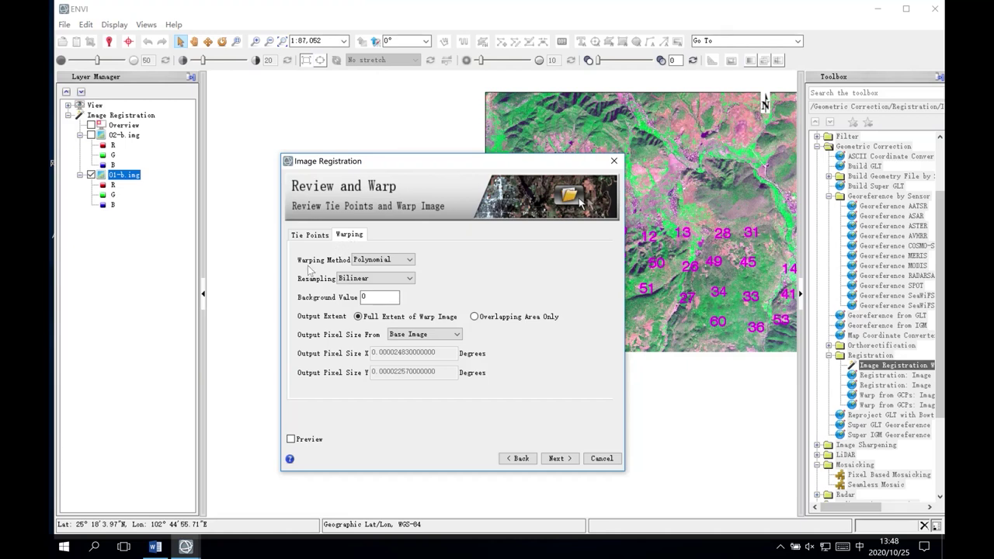
click(359, 264)
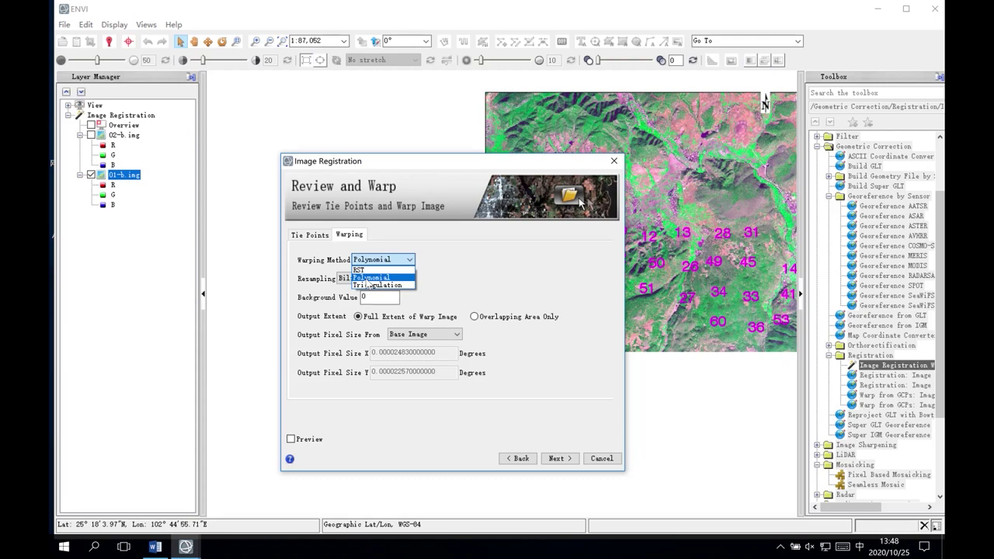
click(368, 279)
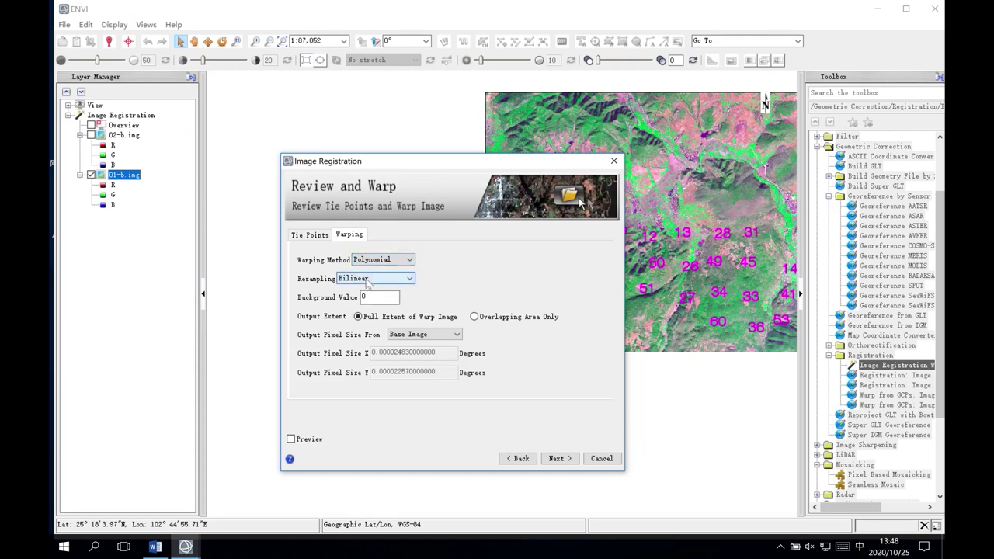
click(382, 281)
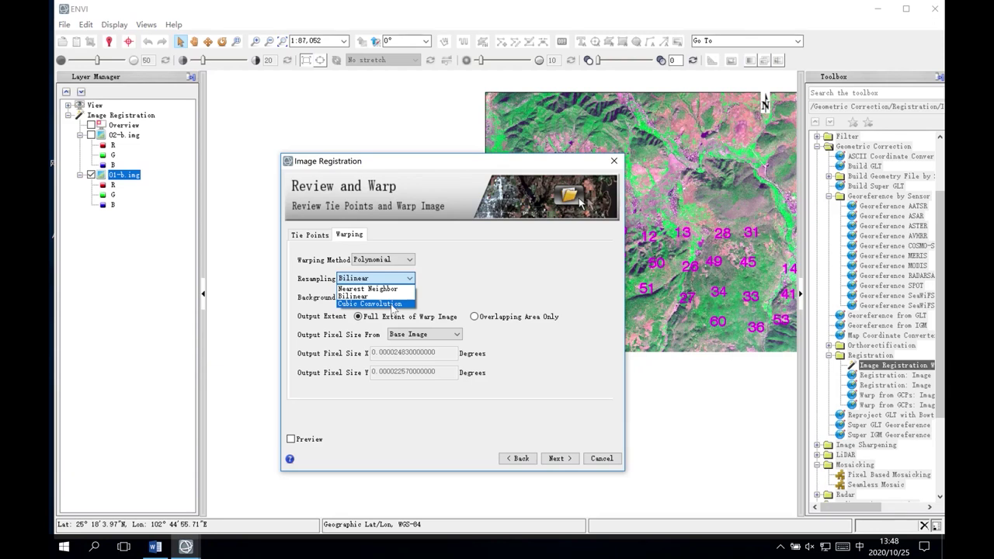
click(392, 304)
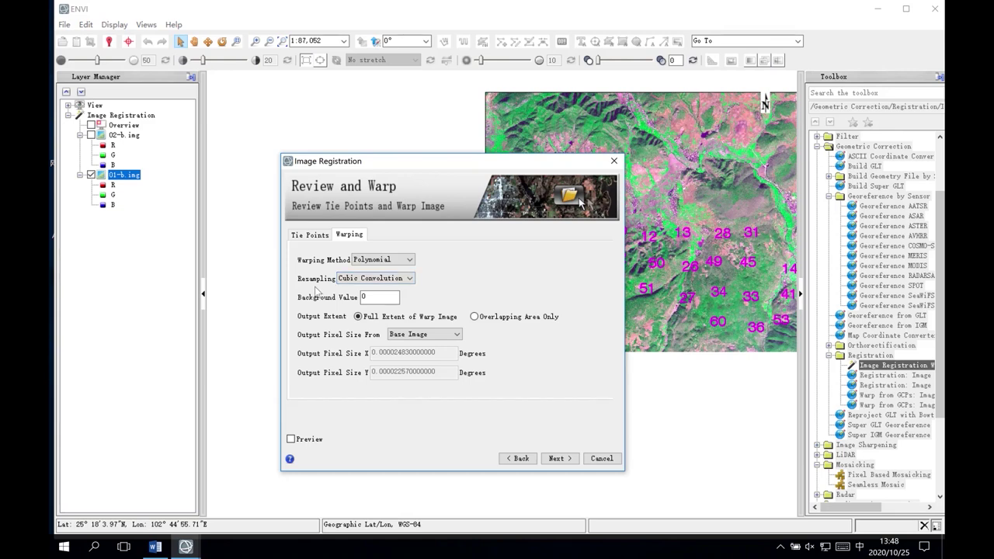
Step: Keep Cubic Convolution as the resampling method and Full Extent of Warp Image as the output extent
click(365, 279)
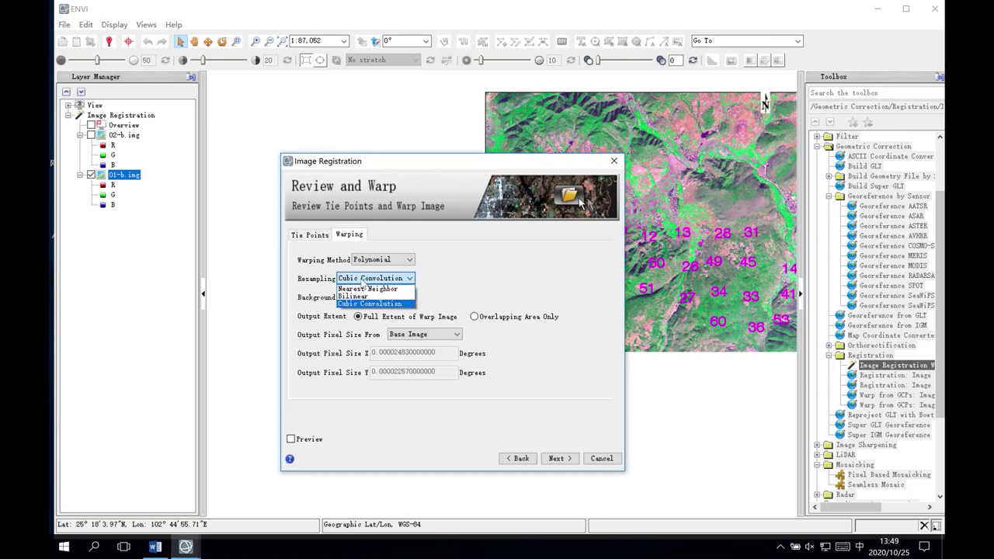
click(318, 292)
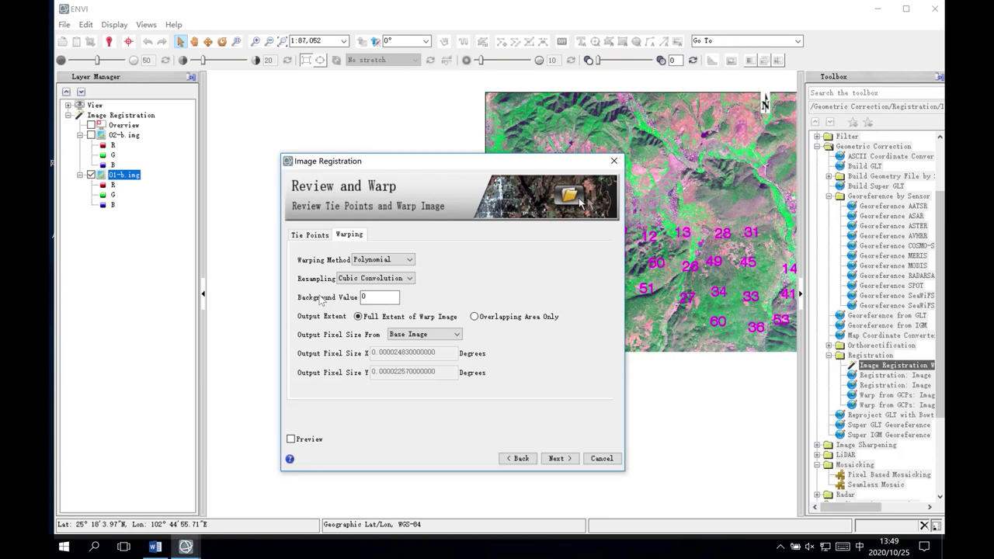
click(365, 278)
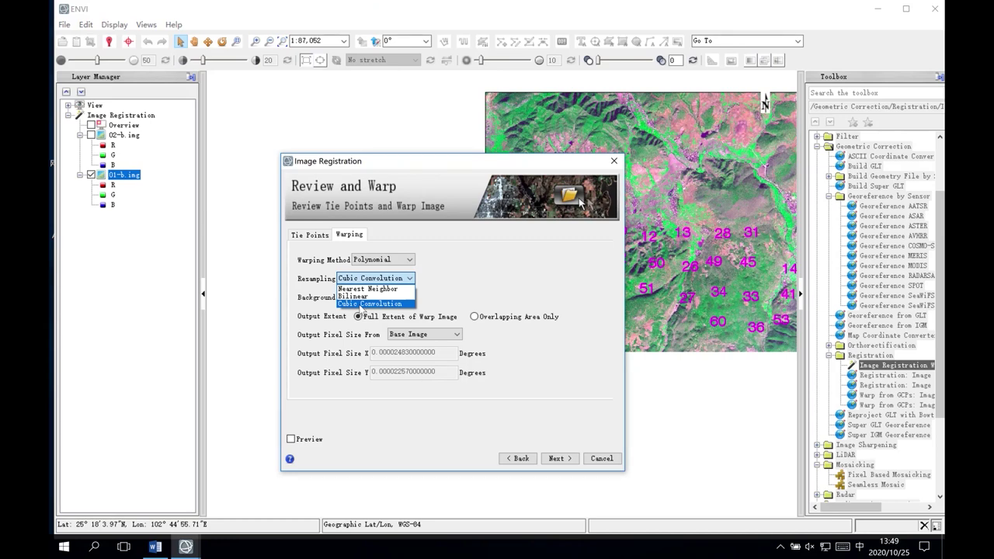
click(360, 304)
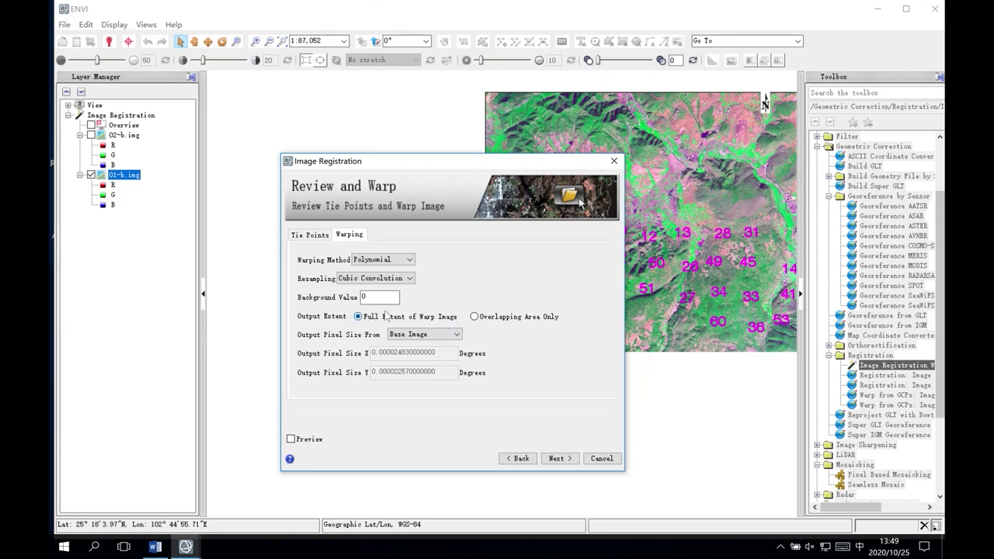
click(475, 316)
click(359, 318)
Step: Keep the output pixel size taken from the Base Image and run the warp to reach the export settings
click(398, 337)
click(399, 338)
click(399, 338)
click(401, 345)
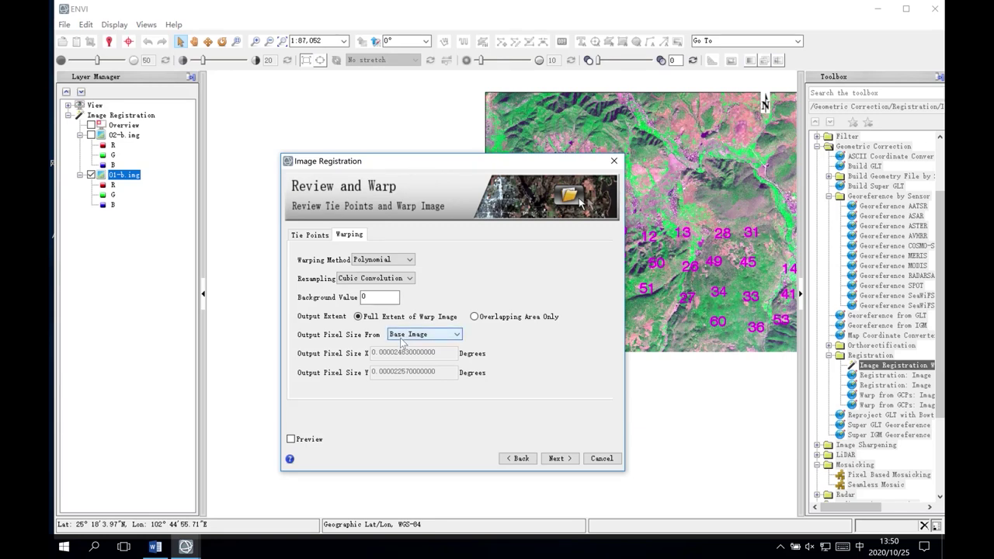
click(401, 340)
click(402, 339)
click(402, 336)
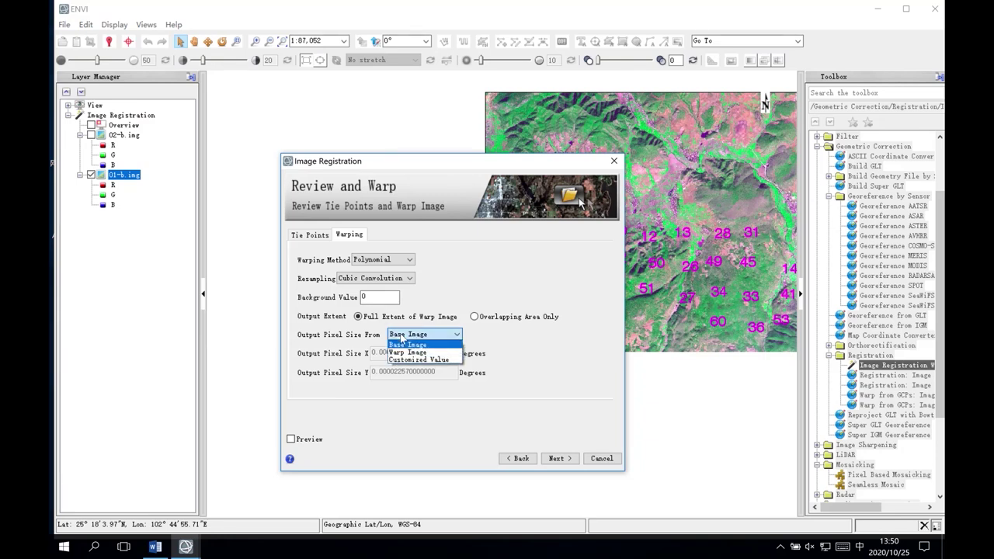
click(403, 339)
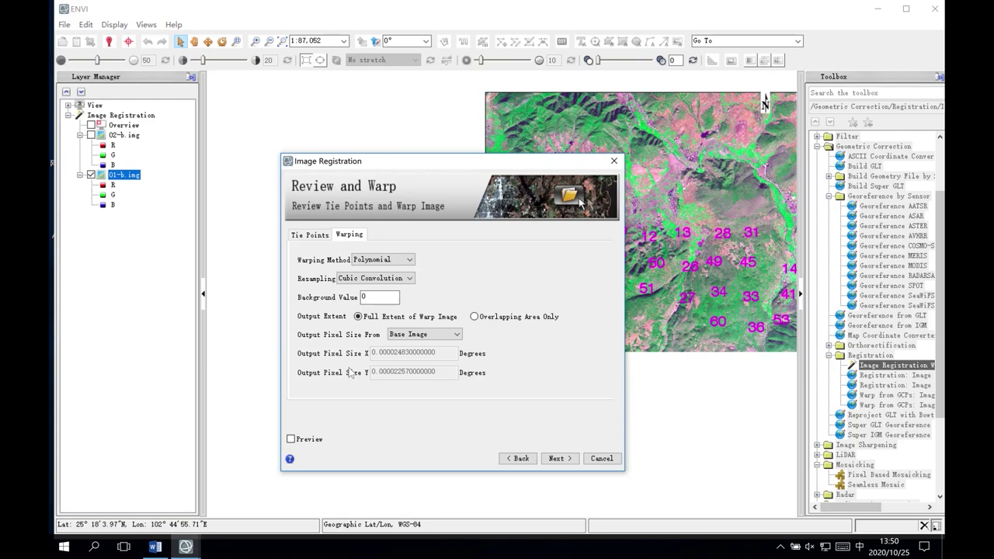
click(558, 458)
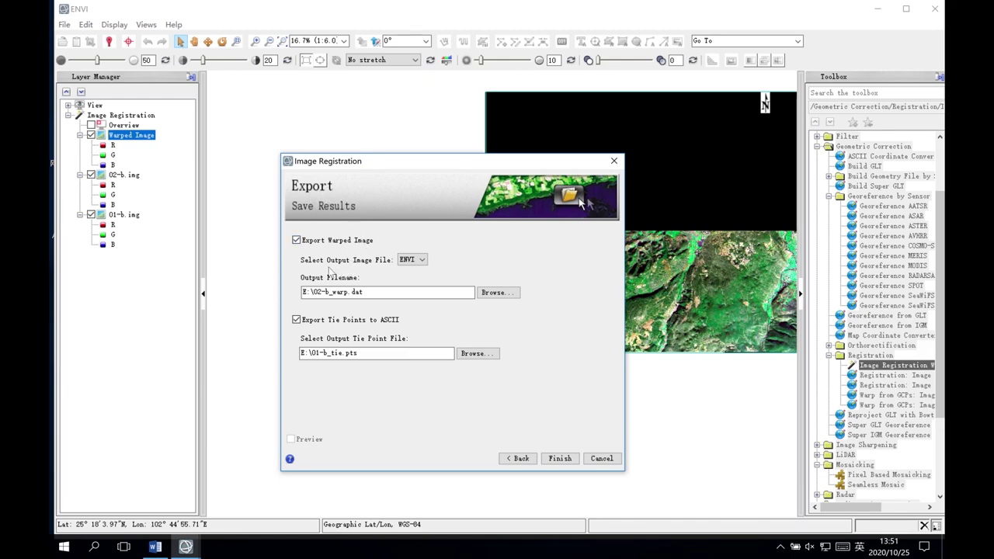
Step: Set the output format of the exported warped image to ENVI
click(410, 260)
click(405, 269)
click(409, 262)
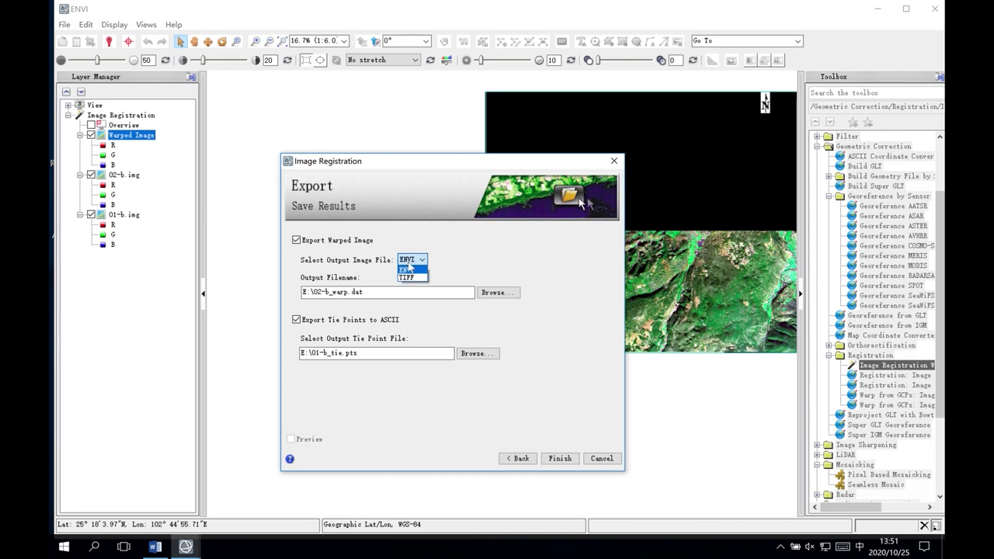
click(411, 270)
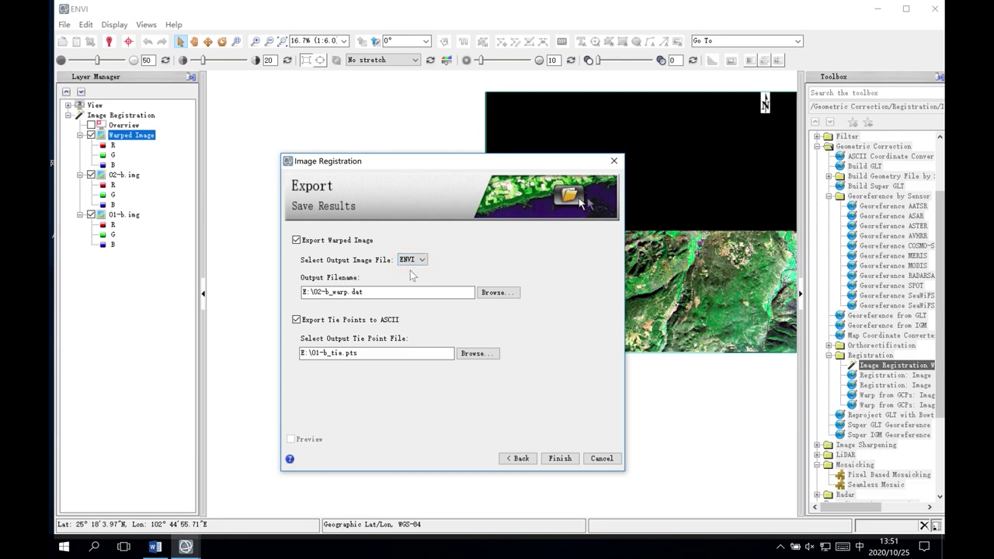
Step: Set the warped image's output file to 02-warp in the folder E:\remote sensing image process20201027
click(364, 291)
click(485, 297)
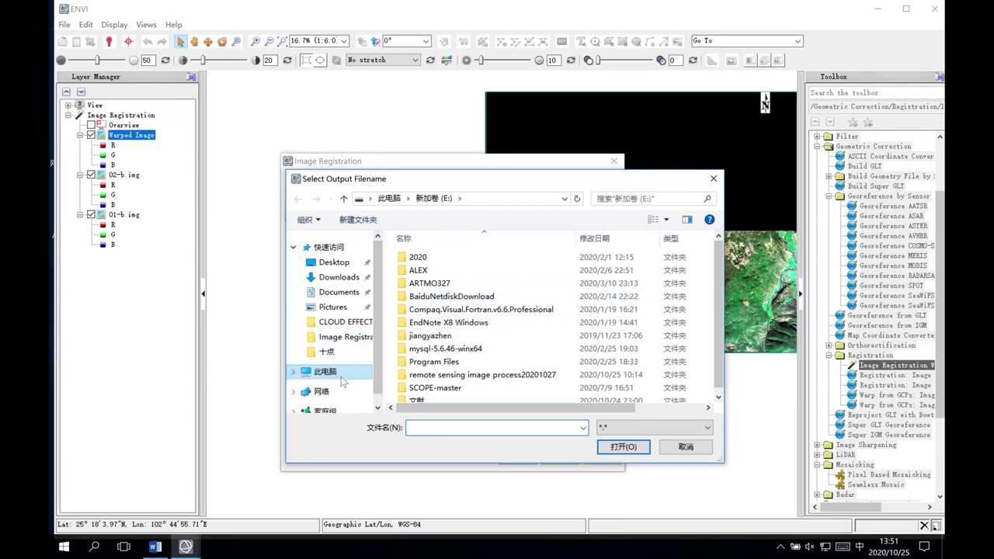
click(341, 376)
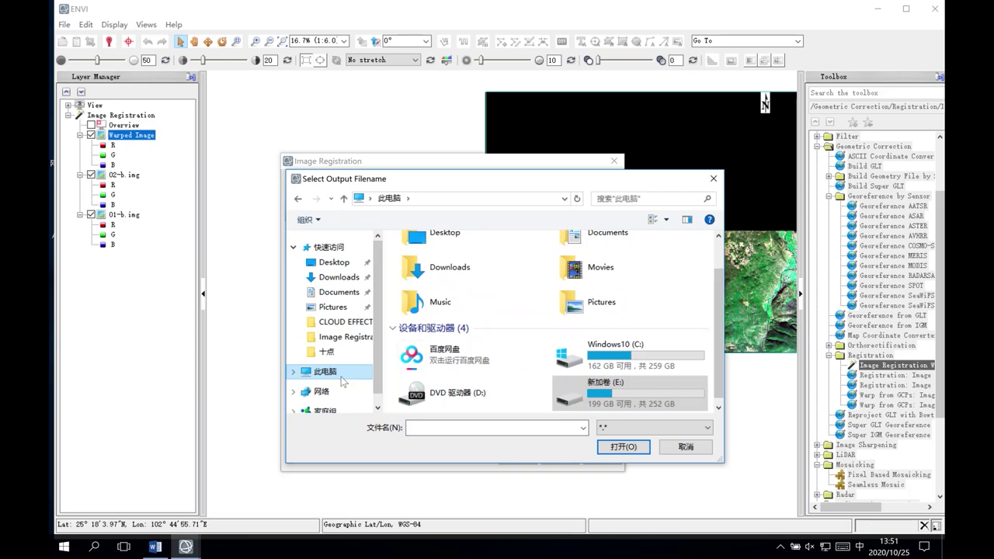
double_click(584, 387)
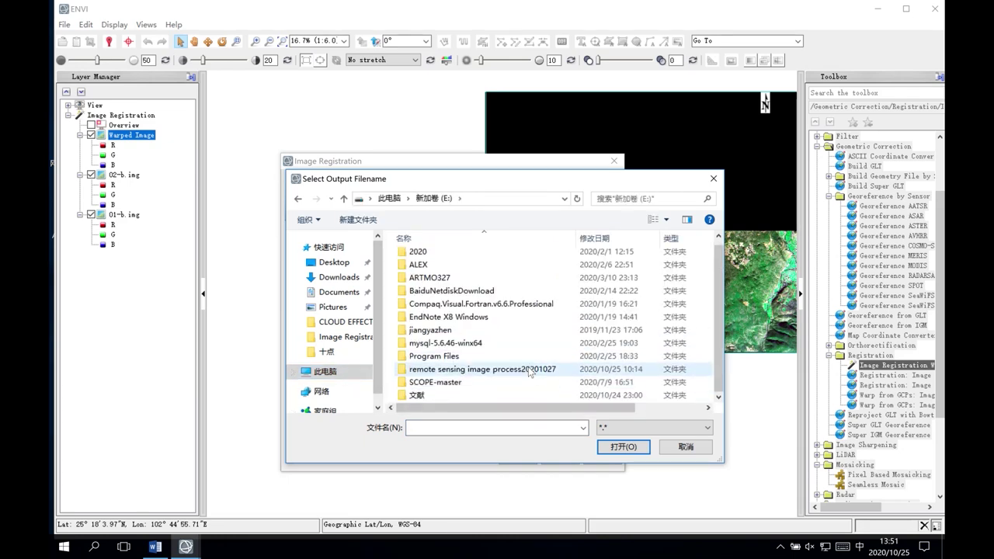
double_click(497, 369)
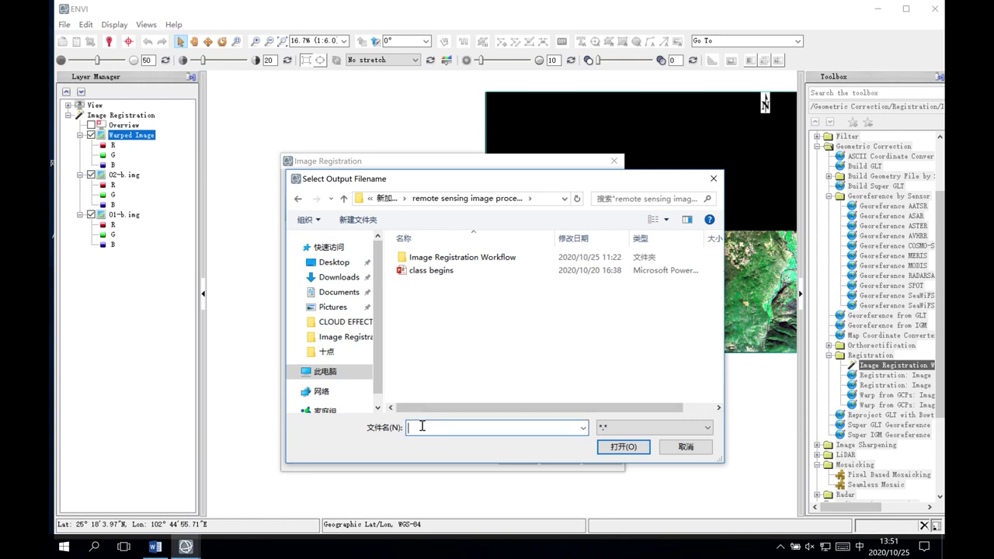
drag(441, 179, 604, 139)
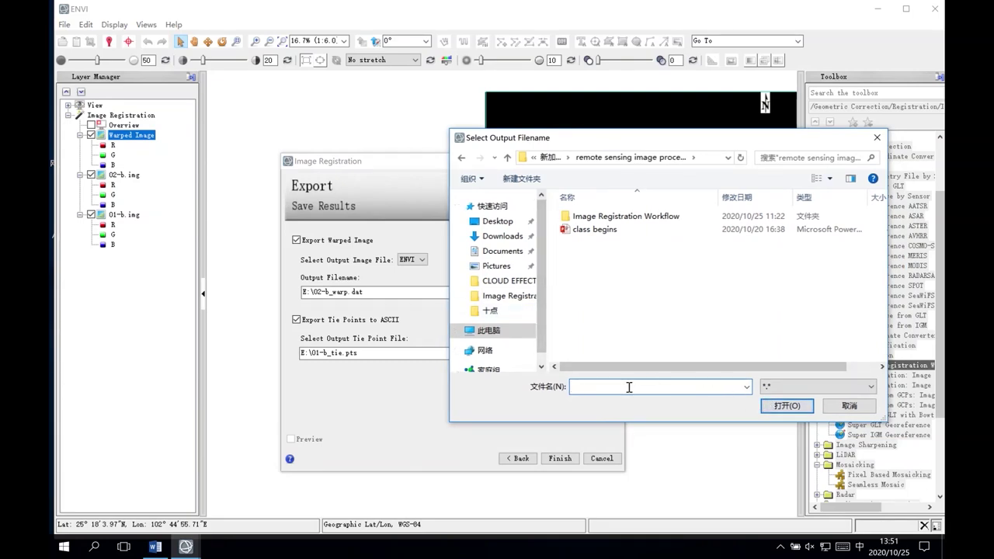
text(2-wa)
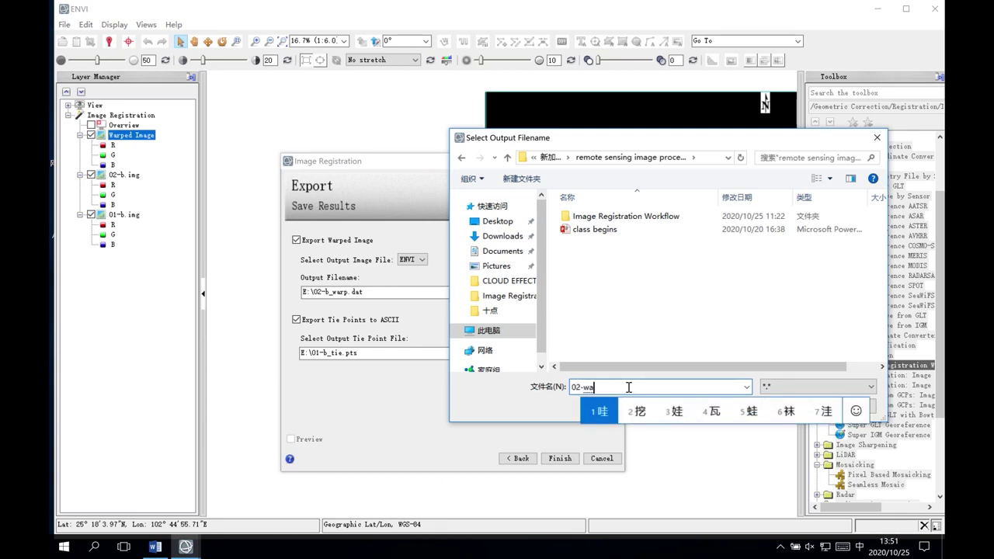
text(rp)
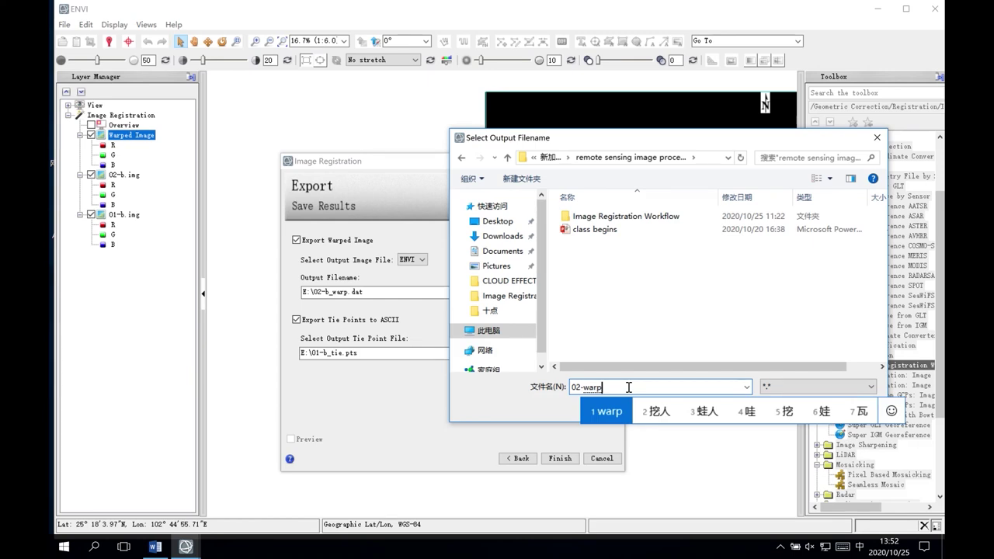
key(shift)
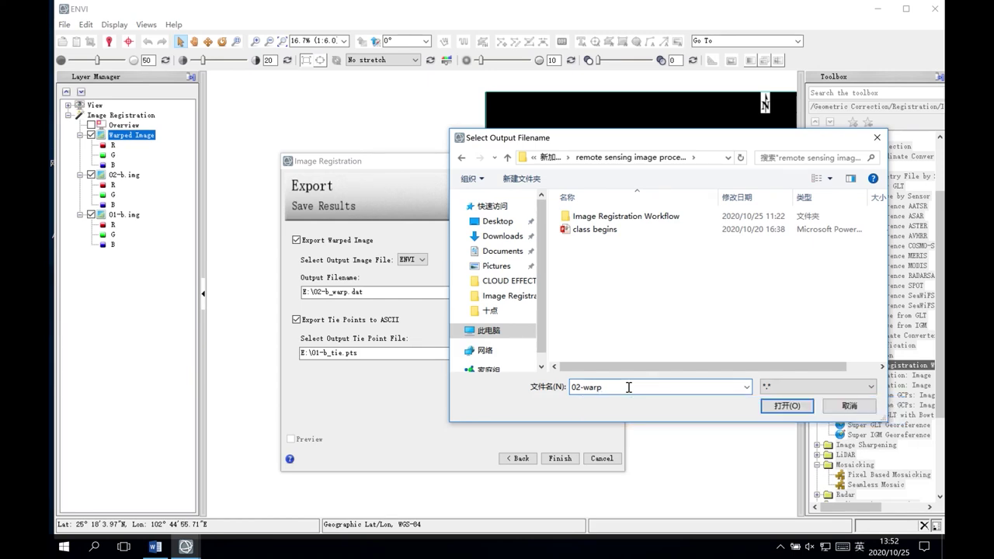
click(784, 405)
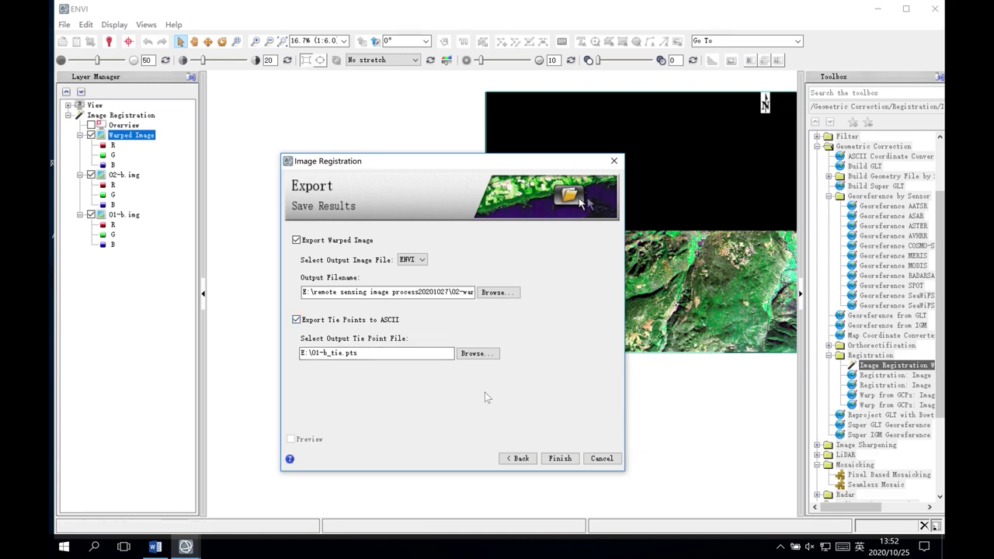
Step: Turn off exporting the tie points to ASCII and finish the registration workflow
click(295, 320)
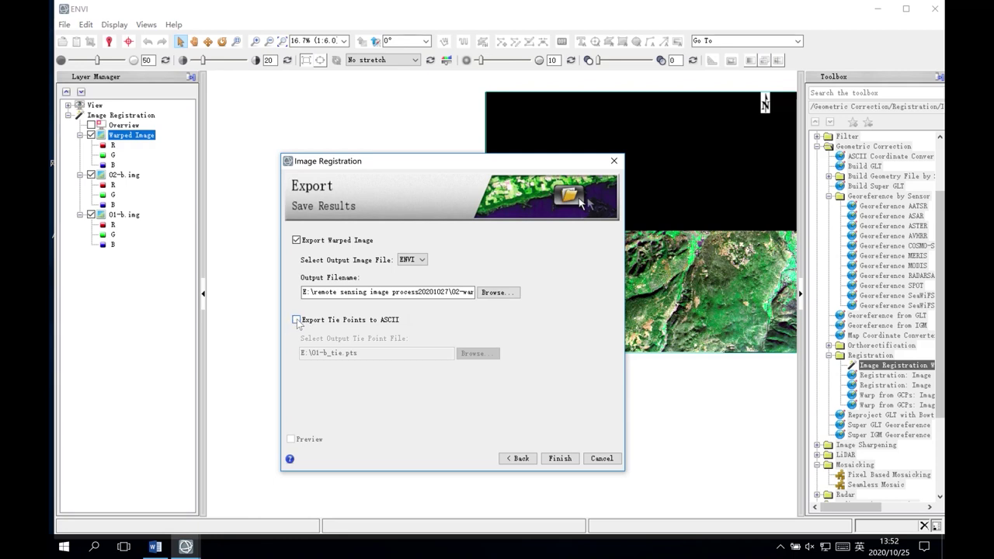
click(560, 458)
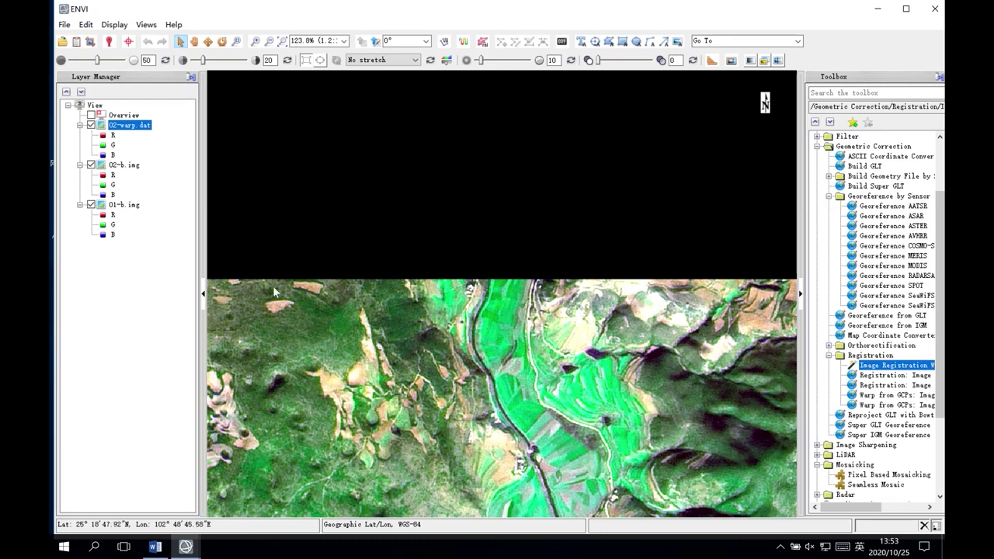
Step: Remove the unregistered 02-b.img layer from the view
click(129, 166)
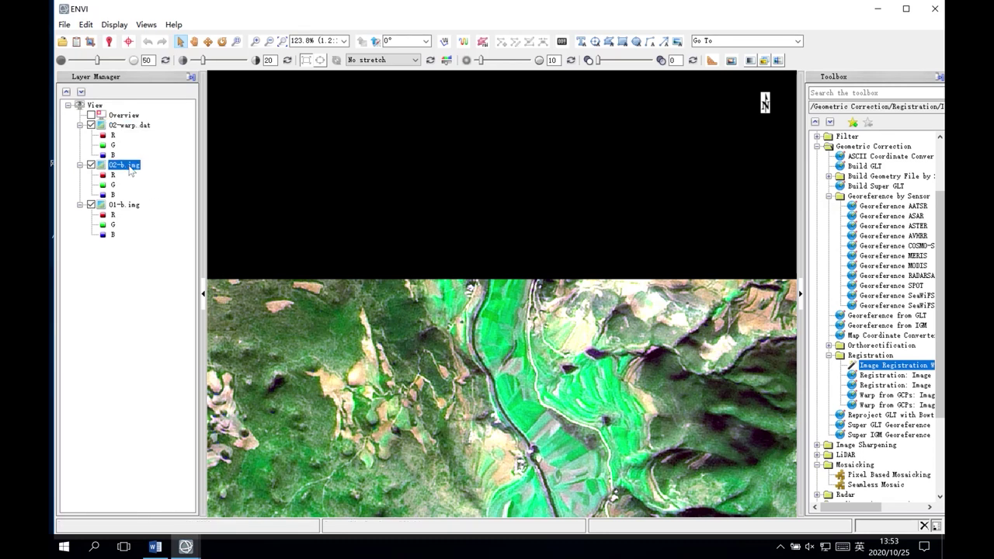
right_click(130, 170)
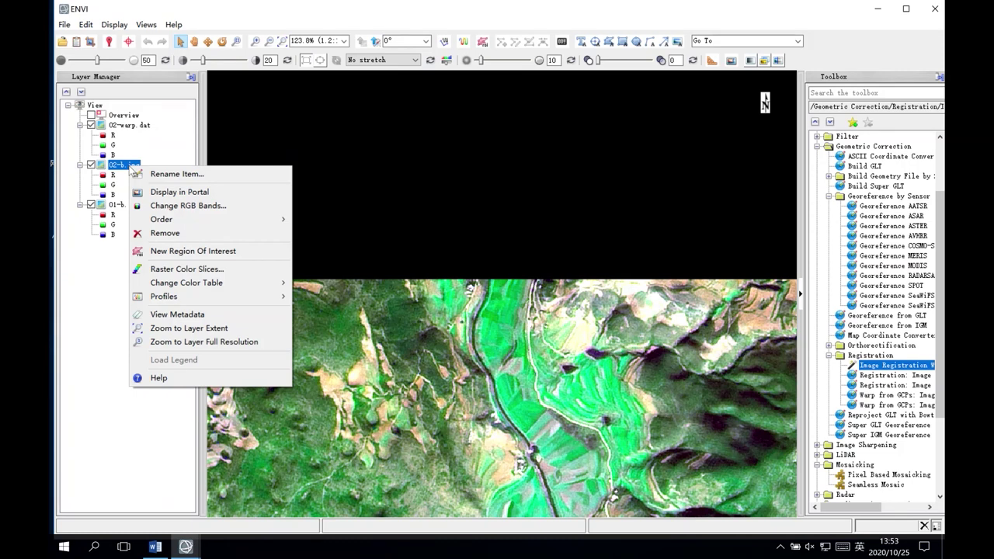
click(165, 234)
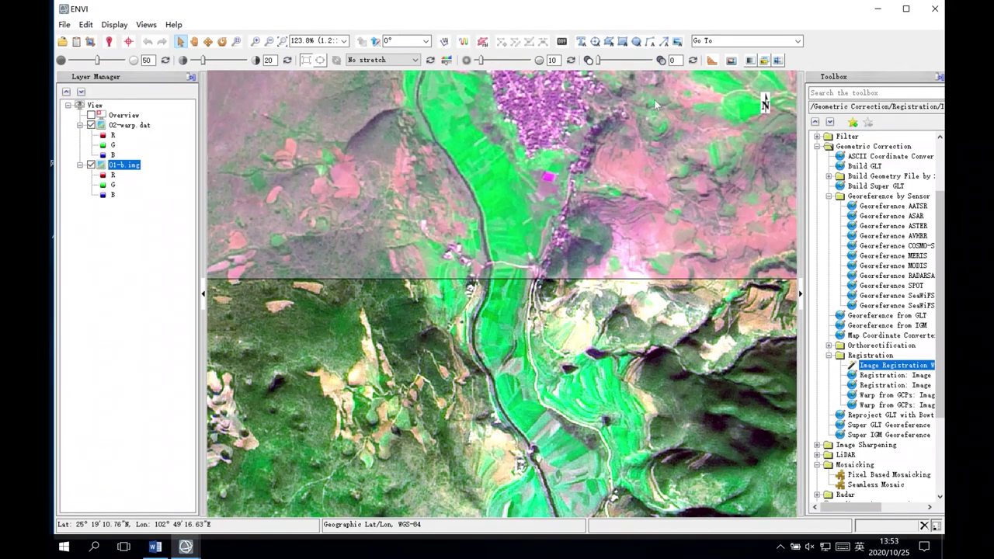
Step: Open a portal showing 01-b.img and move it over the seam with 02-warp.dat to examine the alignment up close
click(730, 61)
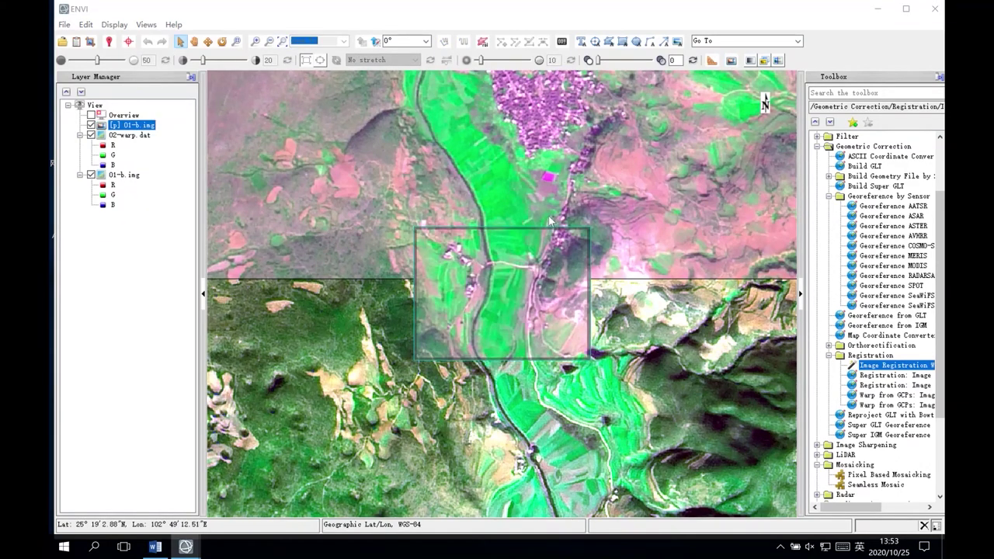
scroll(518, 242, up, 1)
scroll(518, 242, up, 1)
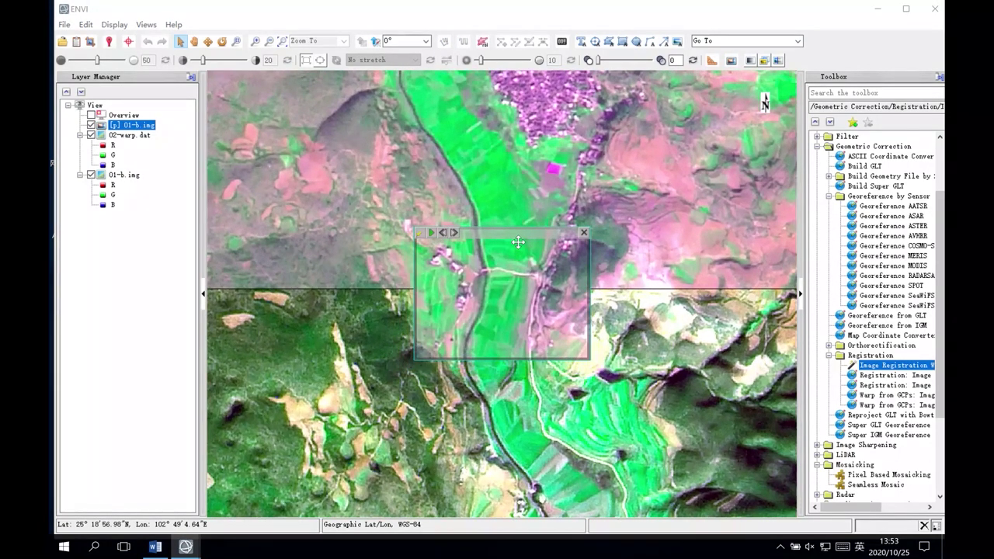
scroll(518, 242, up, 1)
scroll(518, 243, up, 2)
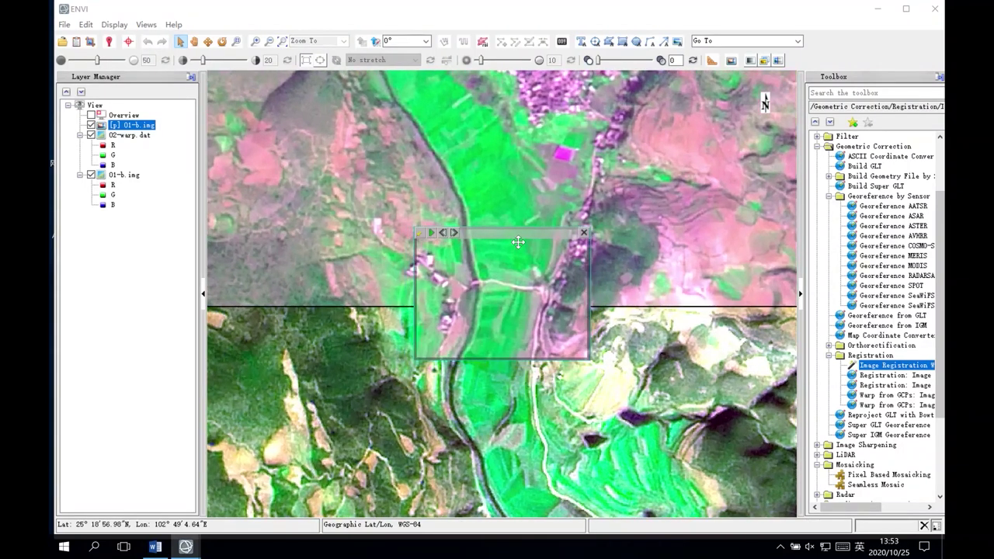
drag(507, 260, 472, 235)
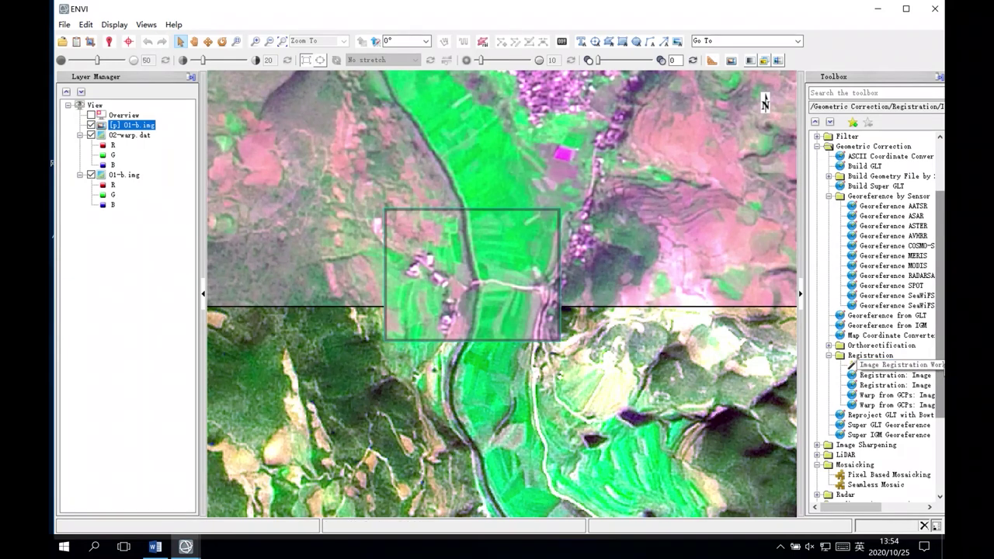
Step: Zoom to the full extent of the images and examine the overall match between 01-b.img and 02-warp.dat through the portal
click(893, 365)
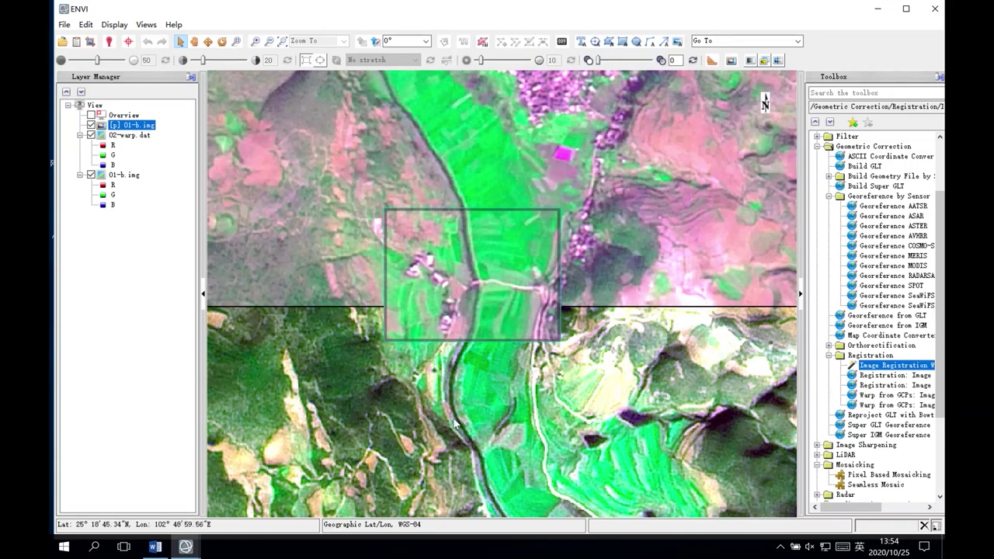
click(283, 42)
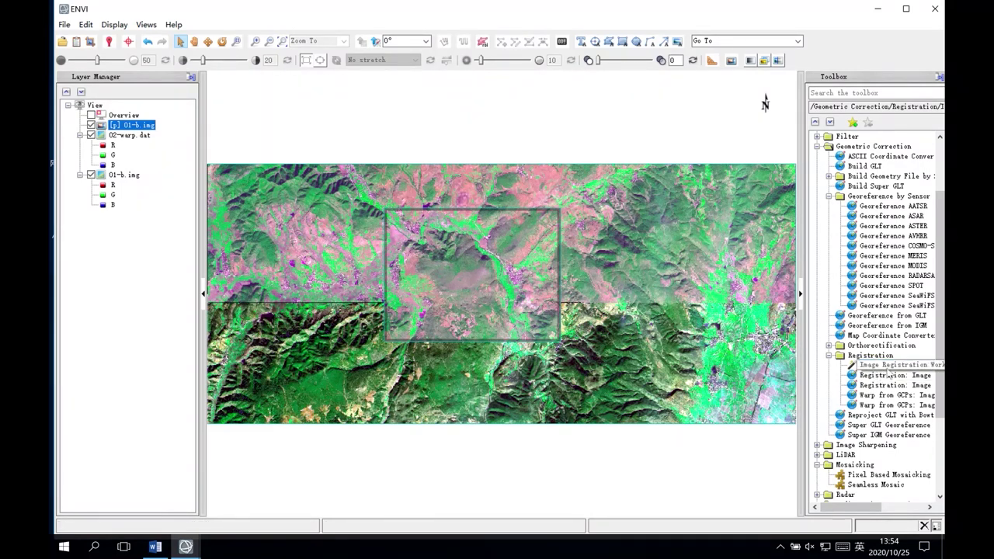
click(940, 367)
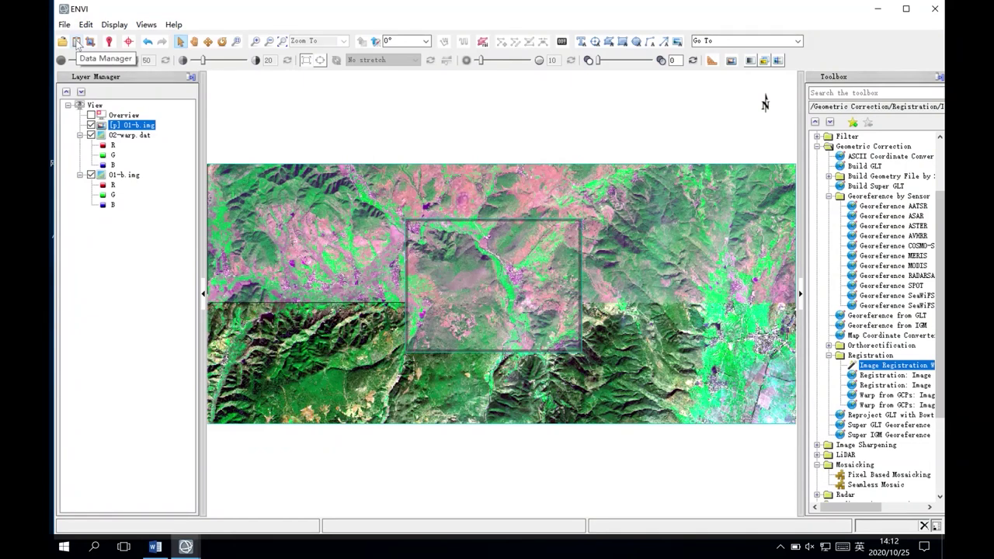
Step: Close all open files in the Data Manager and close the Data Manager
click(77, 43)
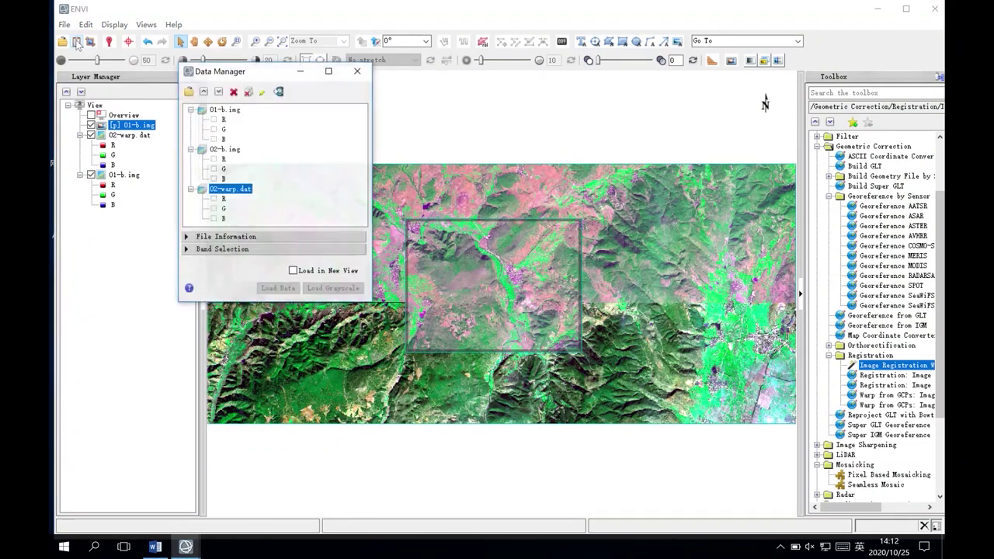
click(249, 92)
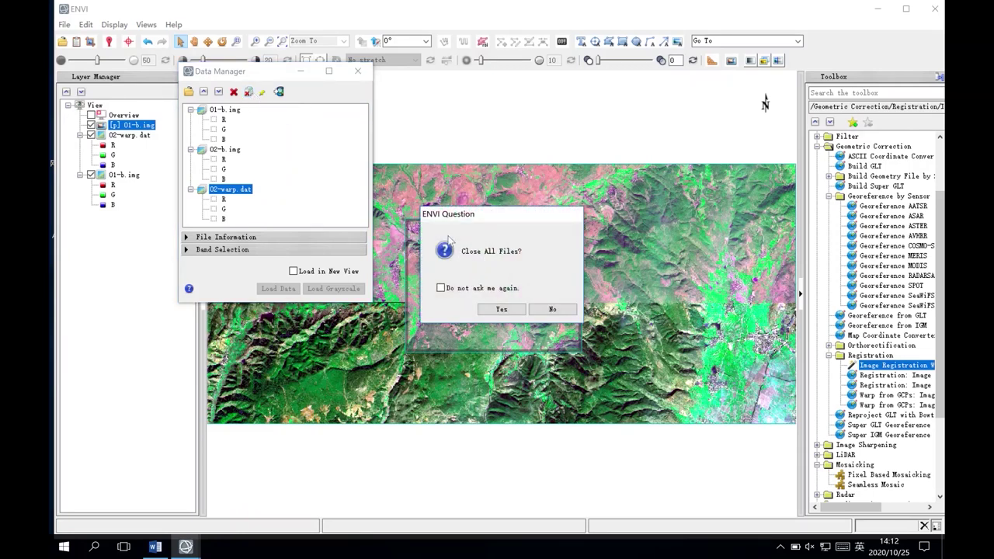
click(497, 310)
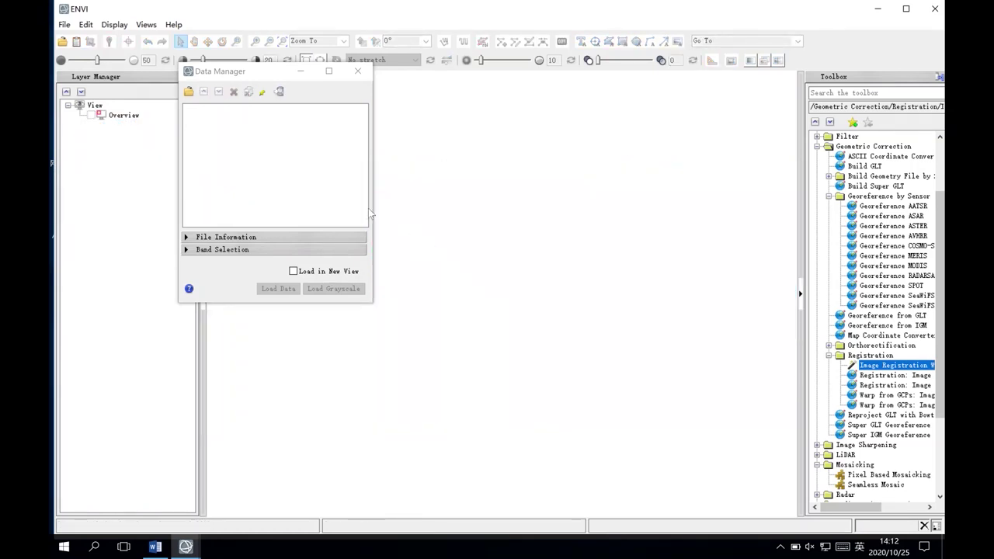
click(358, 72)
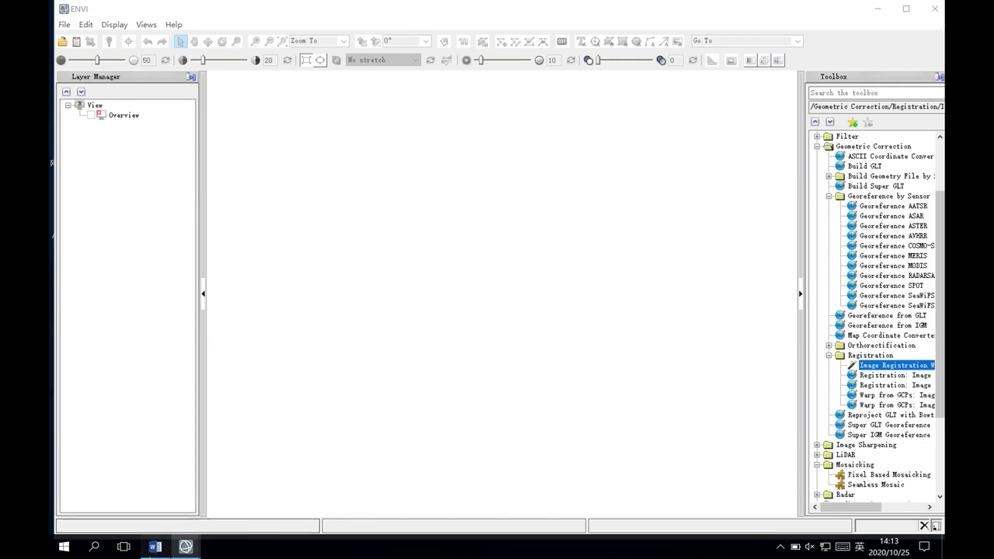
Step: Switch to the Word tutorial document and find the instructions for Exercise # 2 on image registration with different resolutions
click(154, 546)
scroll(305, 374, down, 15)
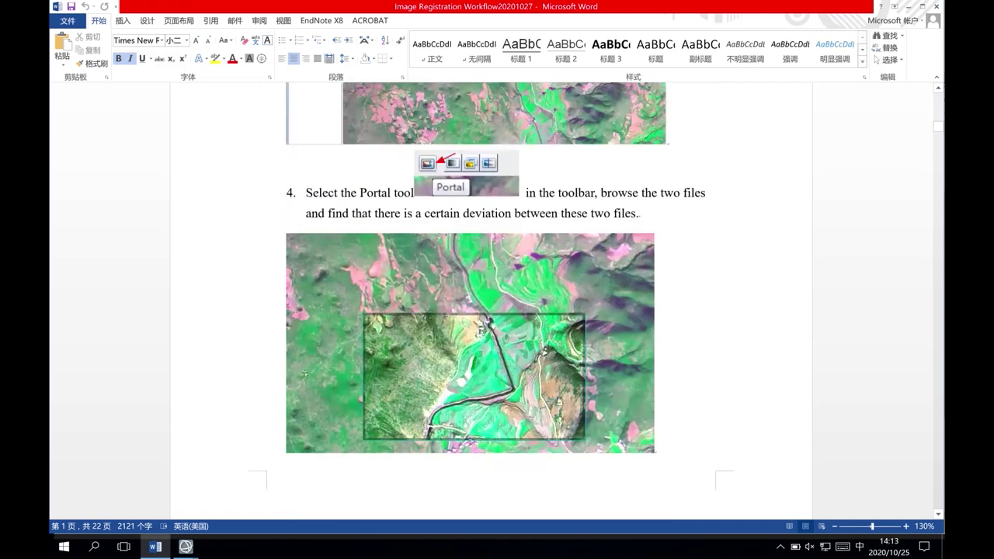
scroll(305, 373, down, 15)
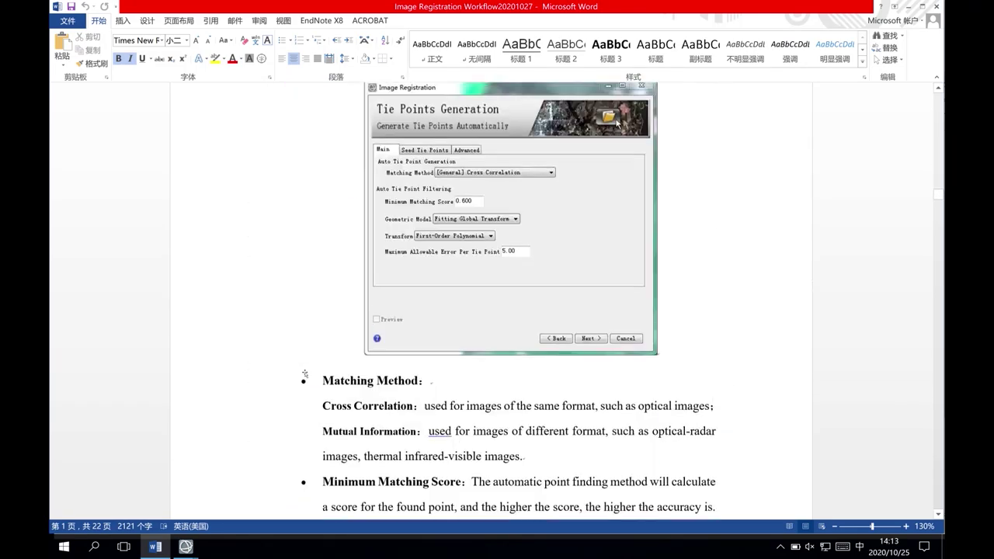
scroll(305, 374, down, 20)
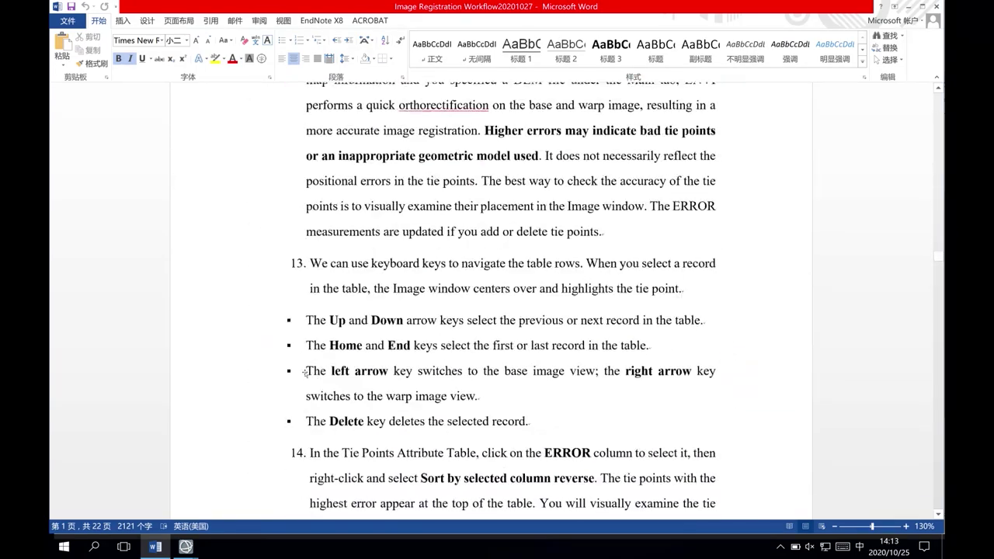
scroll(305, 373, down, 15)
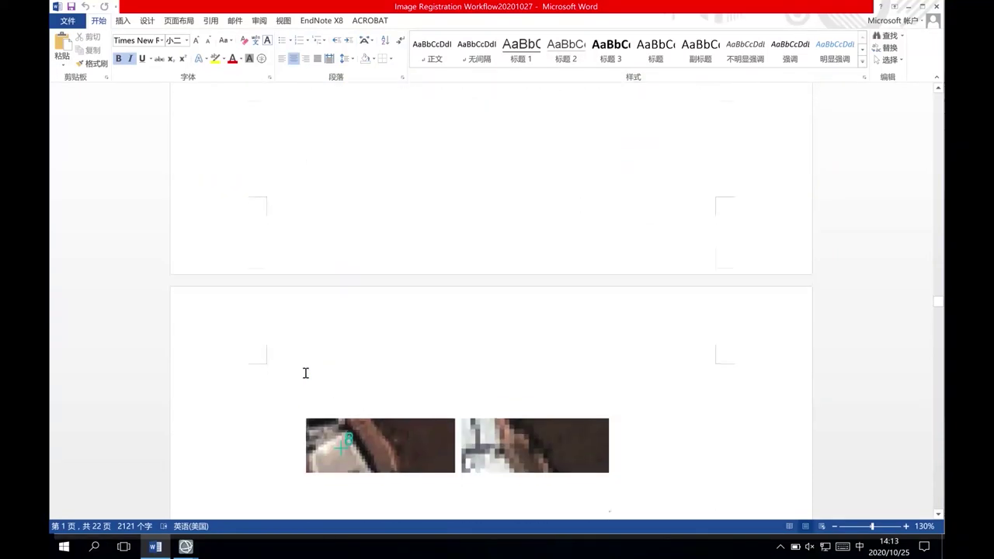
scroll(305, 373, down, 5)
scroll(305, 374, up, 7)
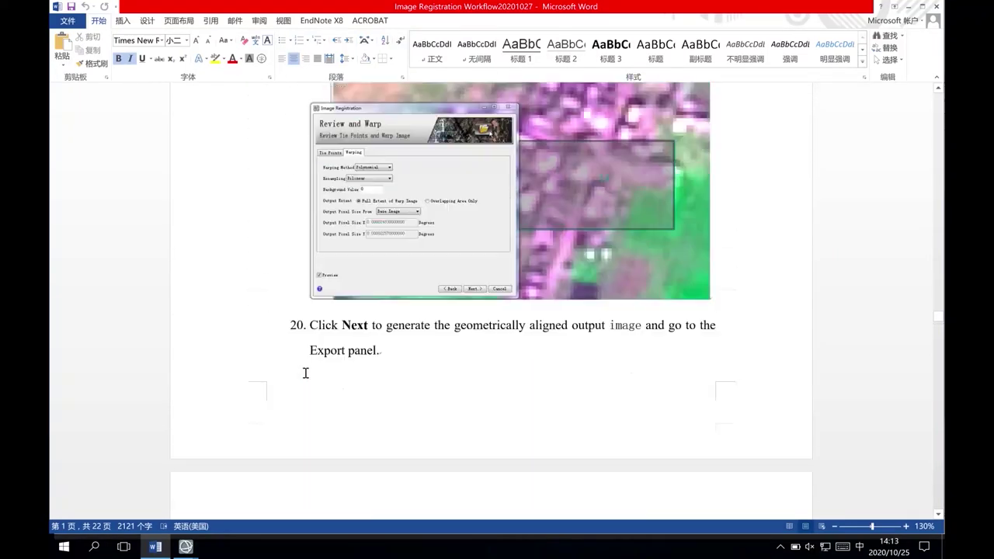
scroll(305, 374, up, 1)
scroll(305, 373, down, 8)
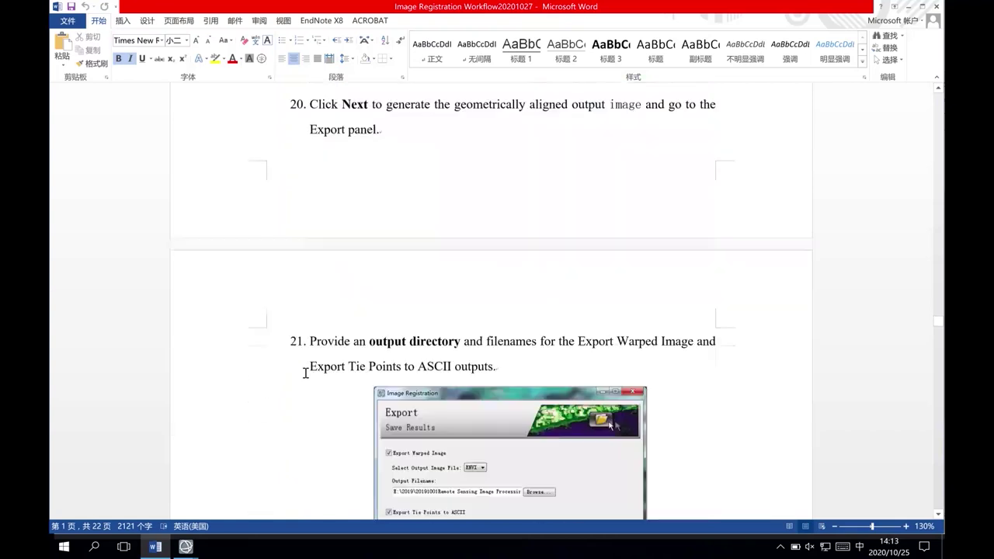
scroll(305, 374, down, 15)
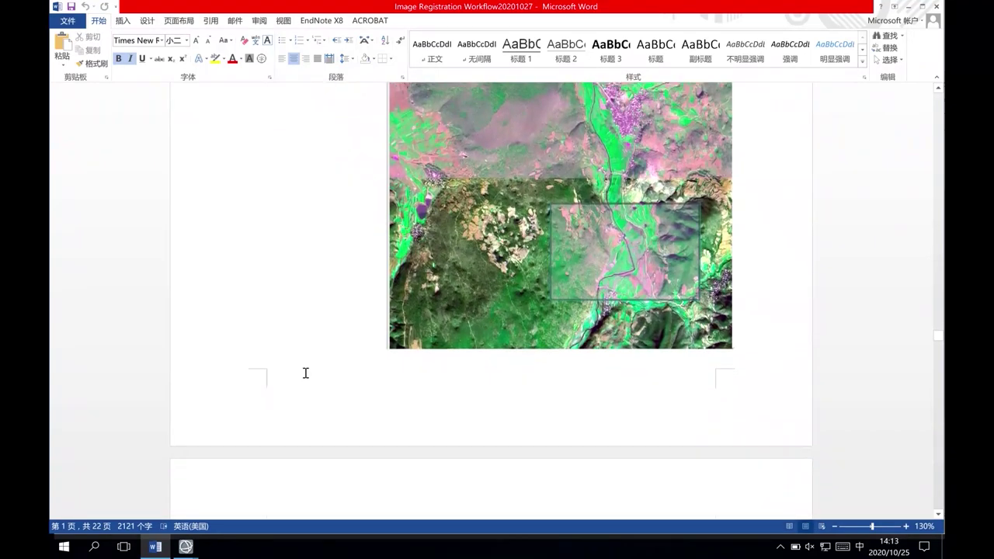
scroll(305, 374, down, 14)
scroll(306, 374, up, 6)
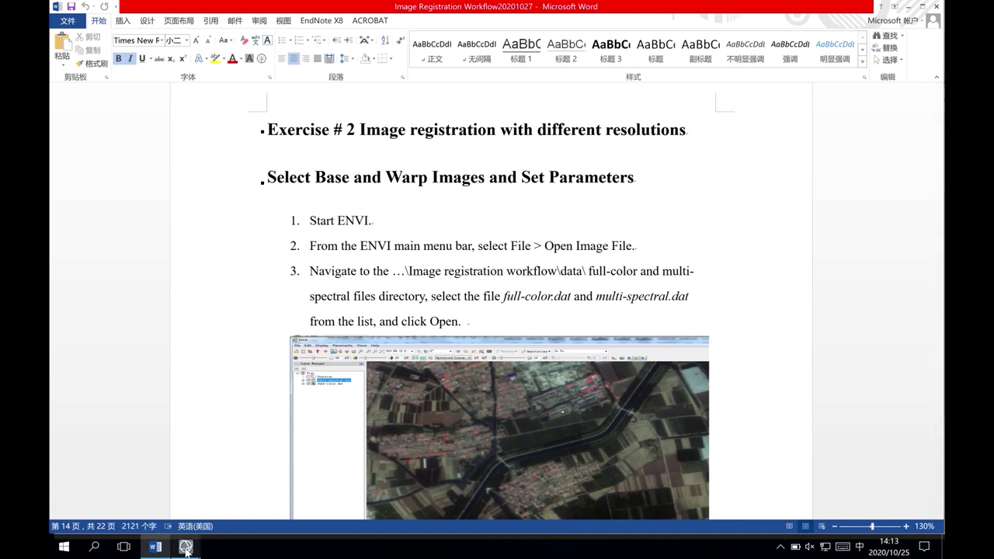
Step: Switch to ENVI and open full-color and multi-spectral together from the data folder "full-color and multi-spectral files"
mouse_move(185, 548)
click(234, 493)
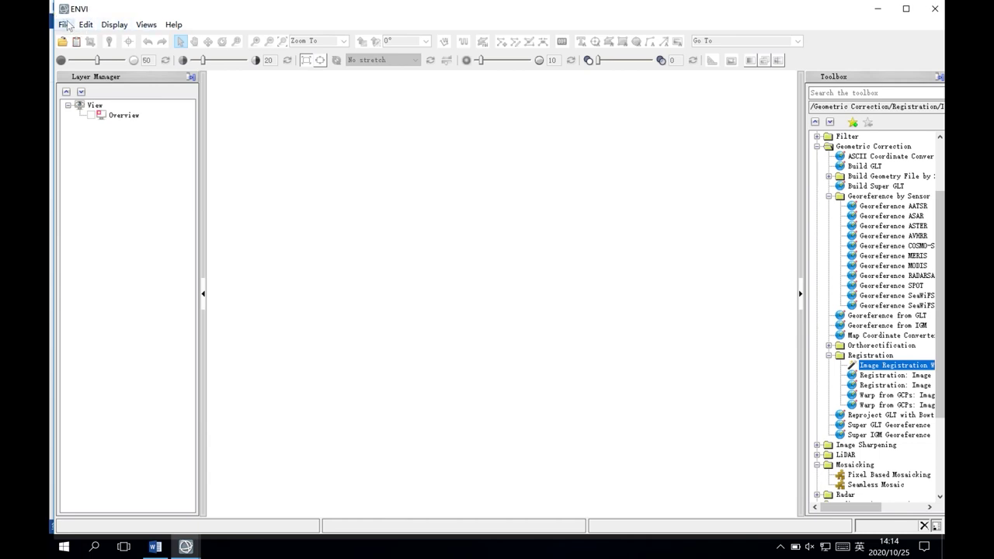
click(66, 27)
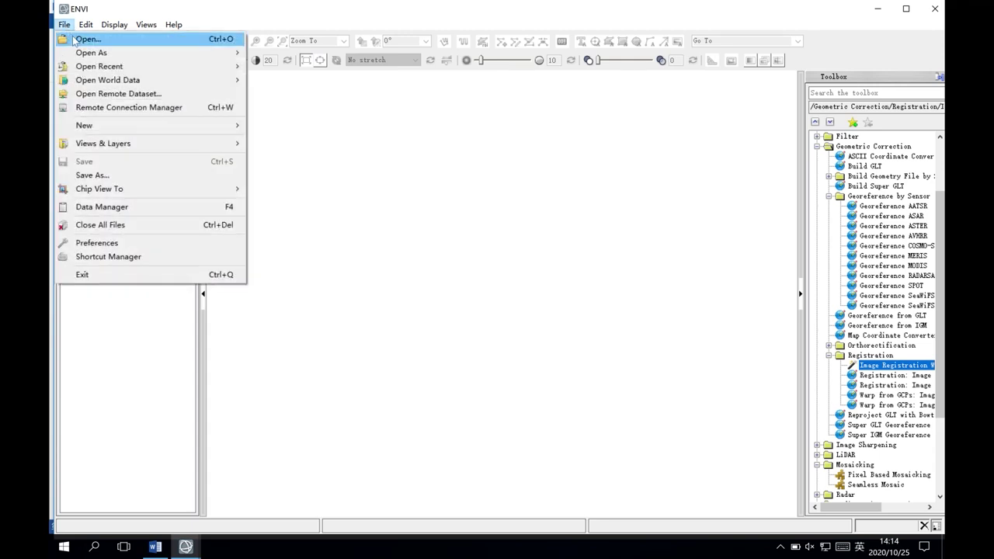
click(87, 38)
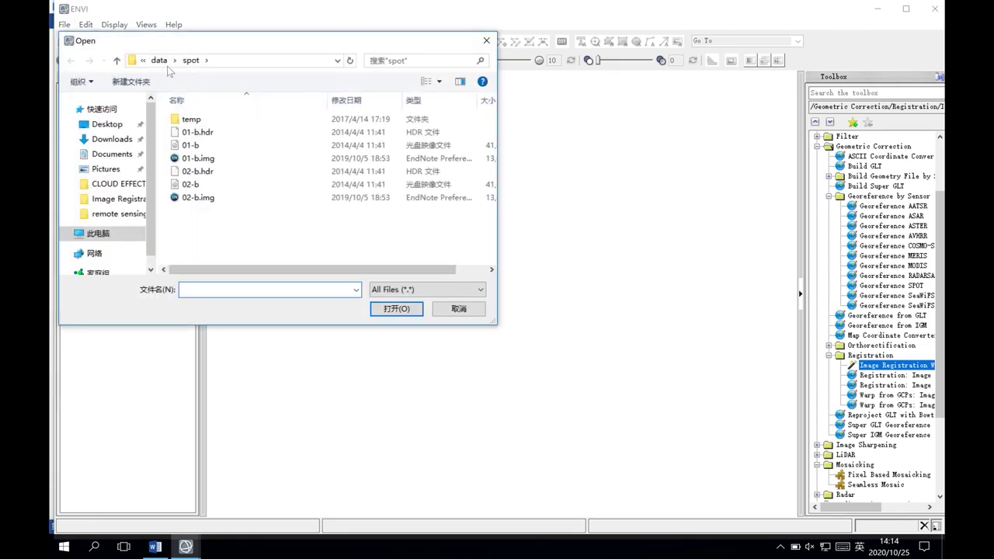
click(159, 61)
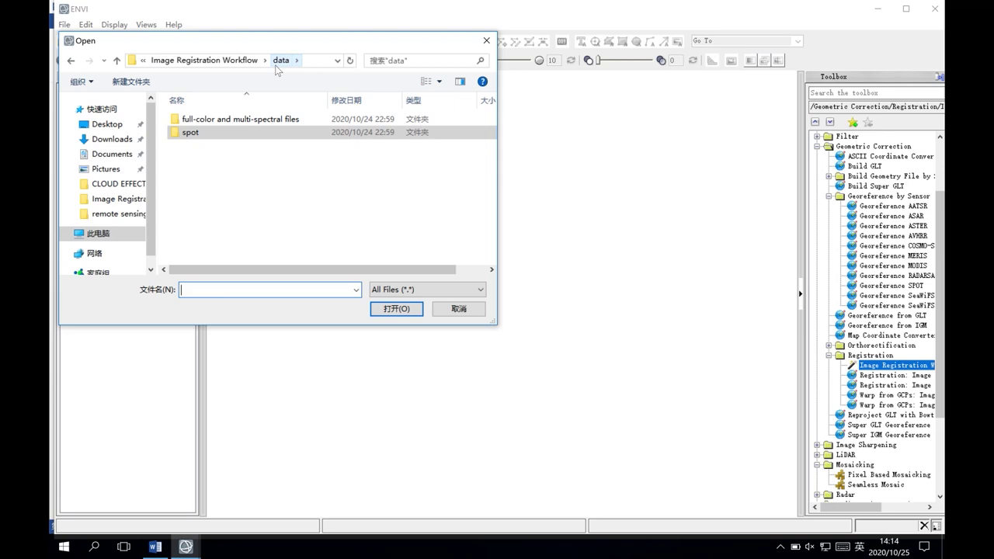
click(245, 122)
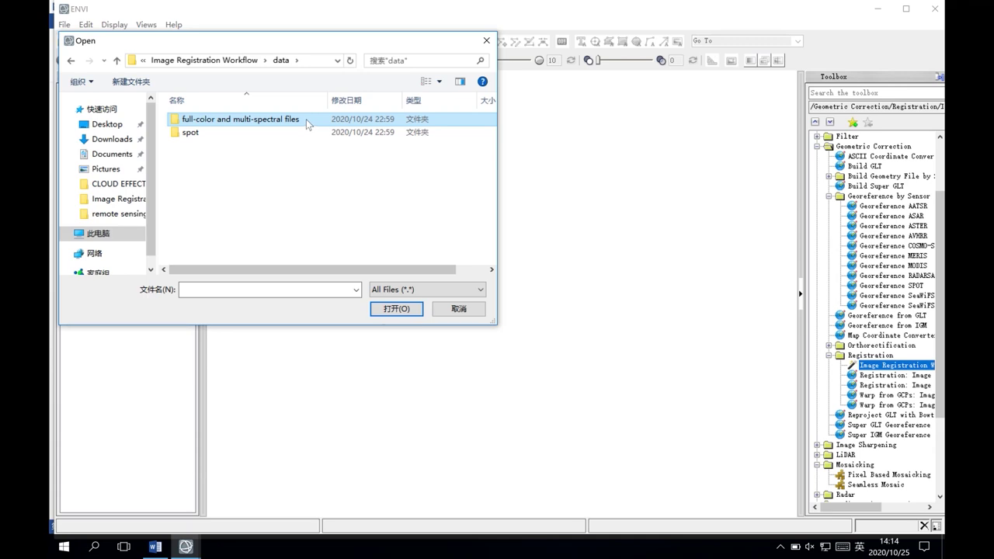
double_click(270, 120)
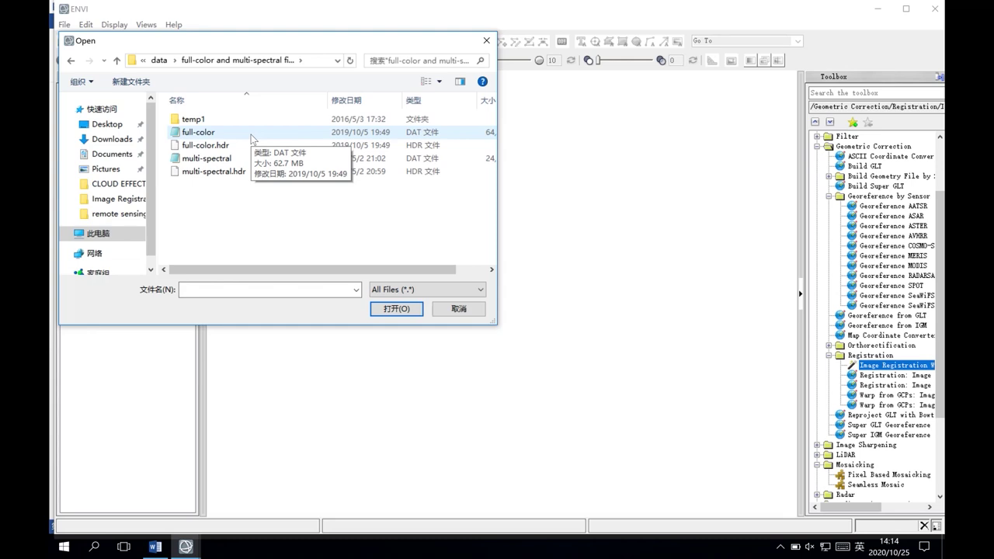
click(251, 137)
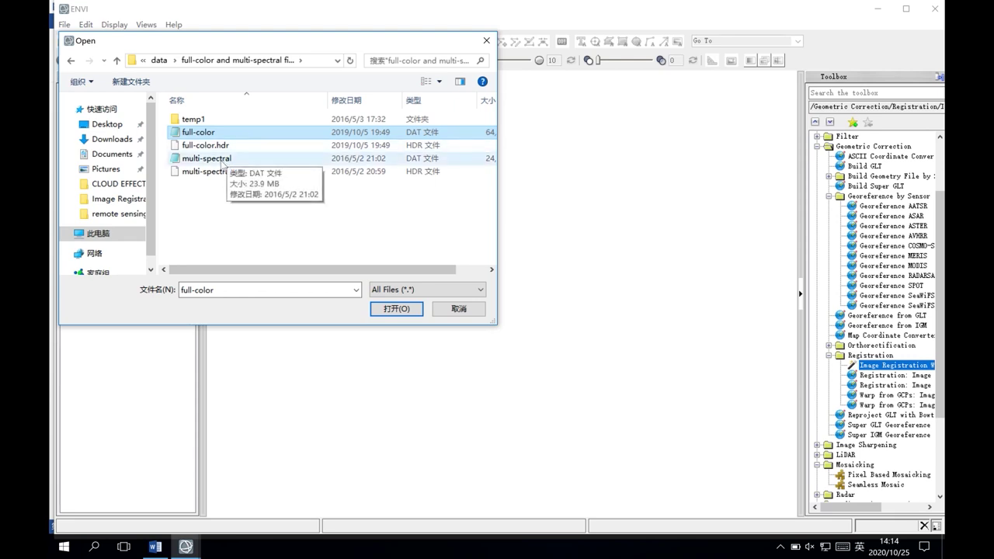
ctrl+click(224, 159)
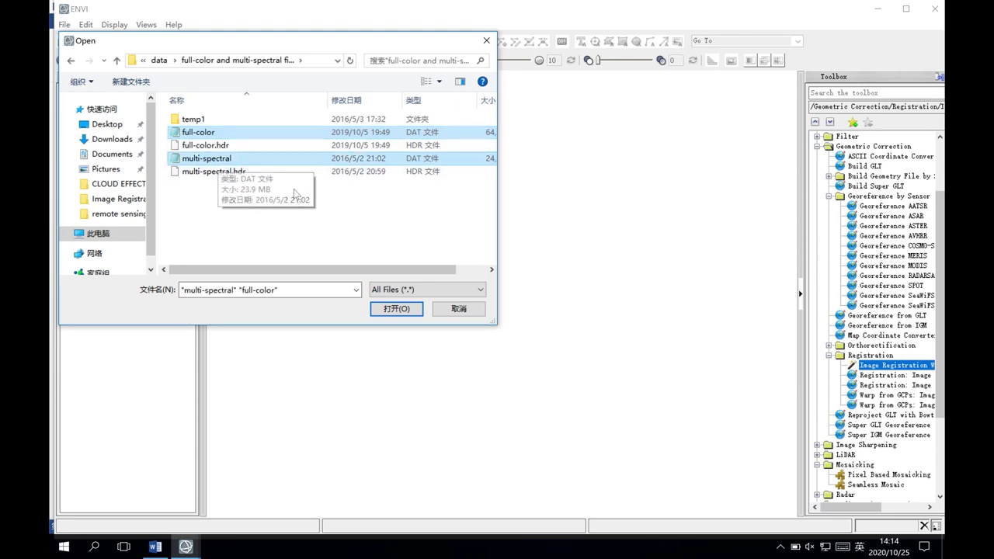
click(390, 309)
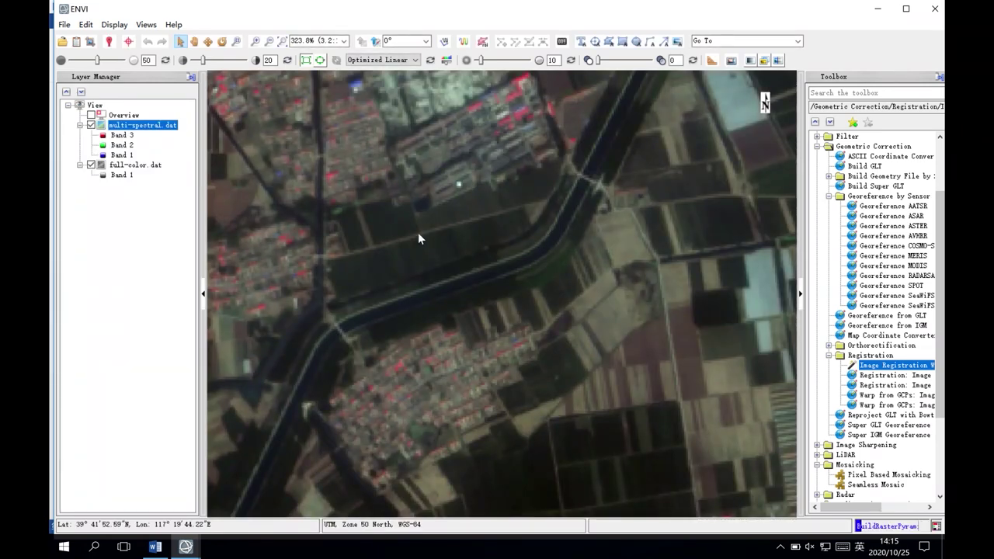
Step: Examine the alignment of full-color.dat against multi-spectral.dat through a portal along the roads and canal, and remove the portal
click(282, 41)
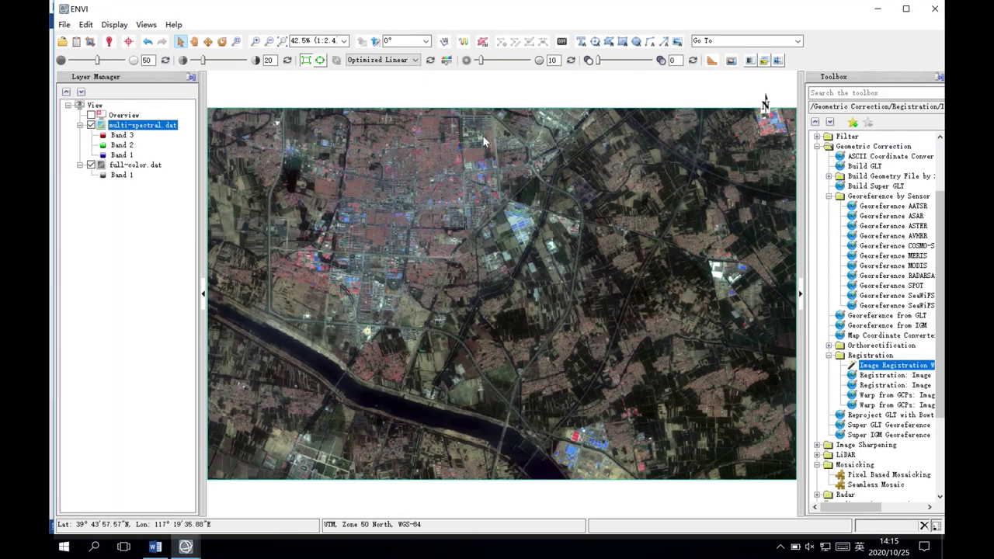
click(730, 62)
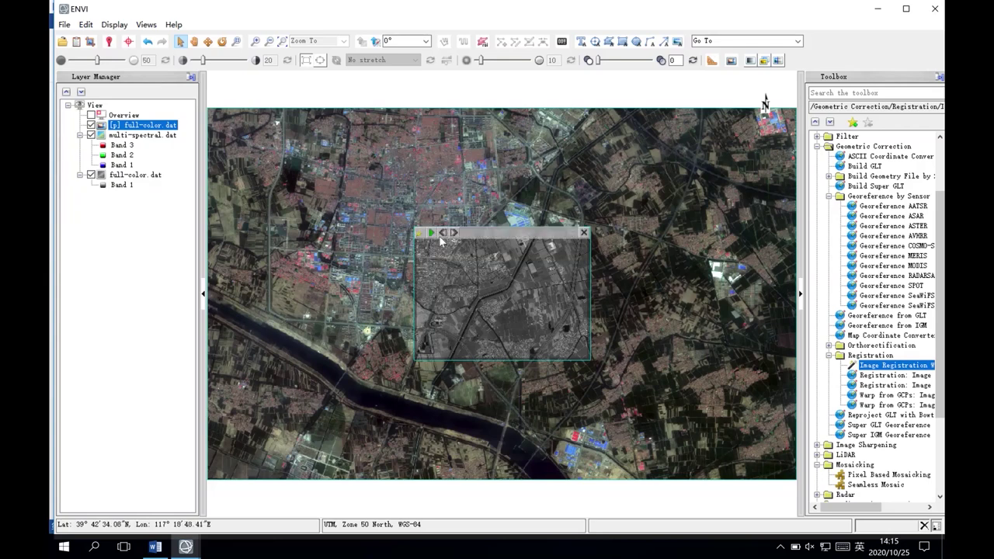
click(194, 42)
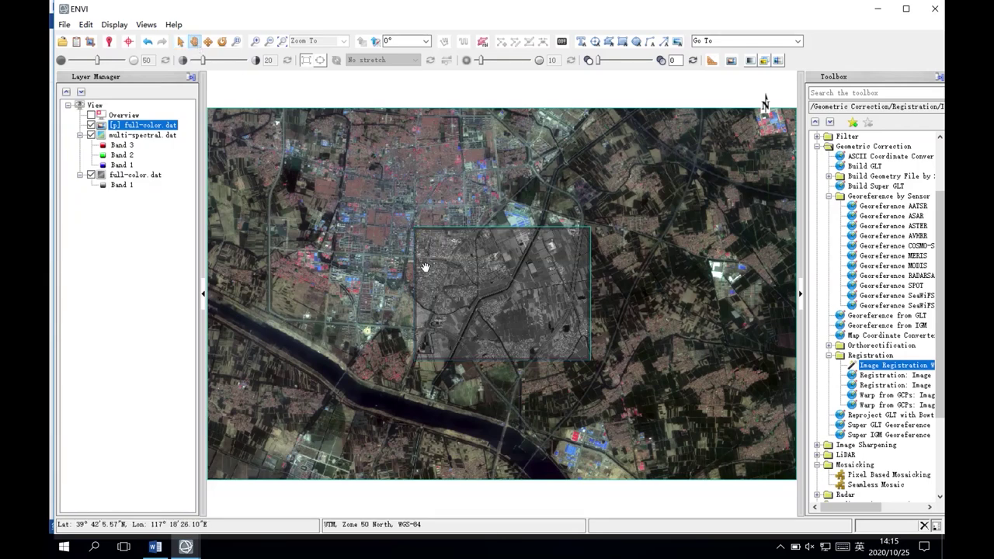
scroll(464, 267, up, 1)
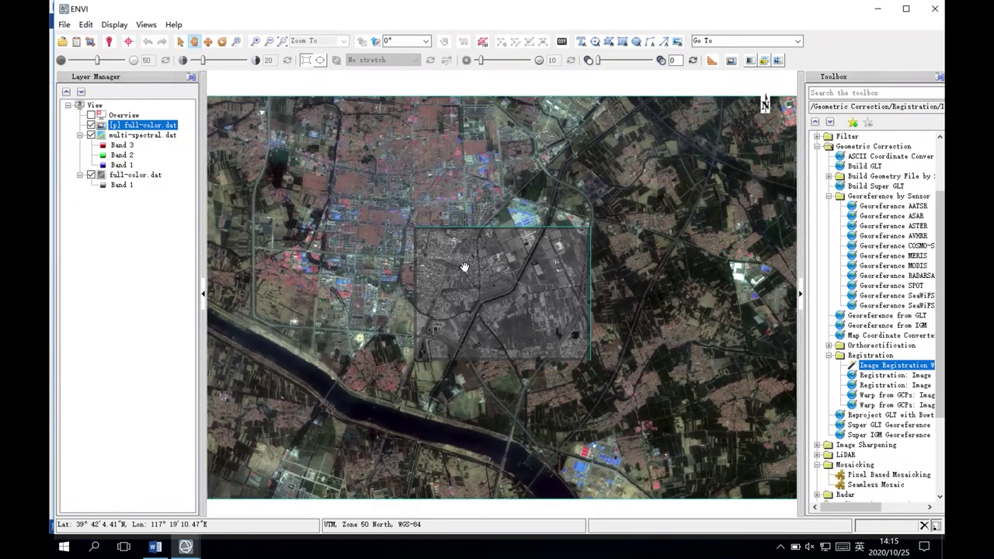
scroll(464, 267, up, 4)
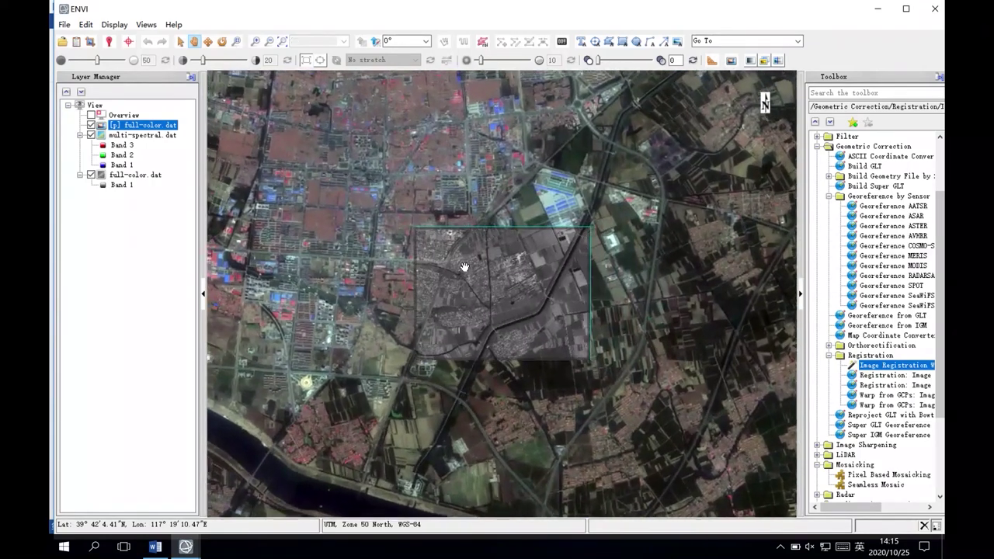
scroll(464, 268, up, 3)
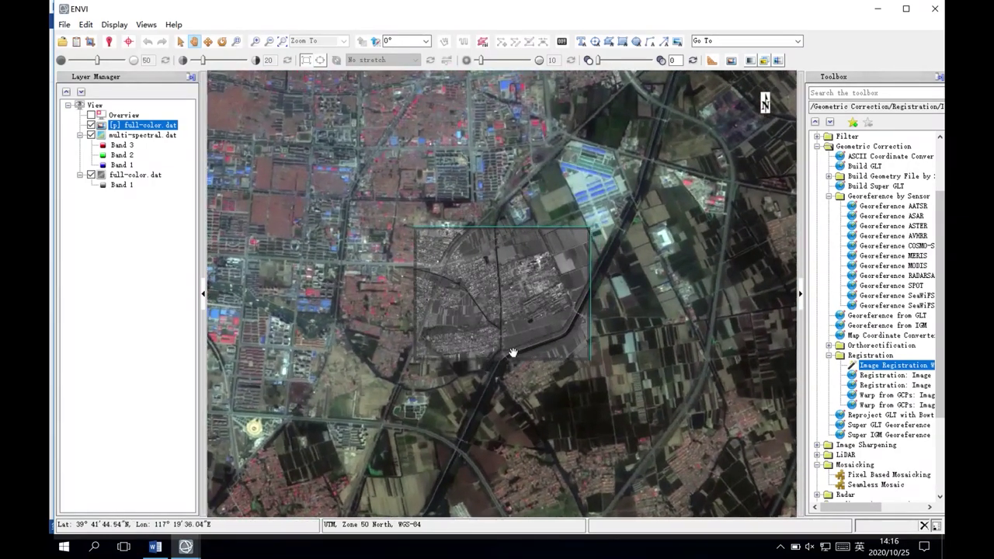
drag(512, 350, 523, 293)
scroll(520, 293, up, 1)
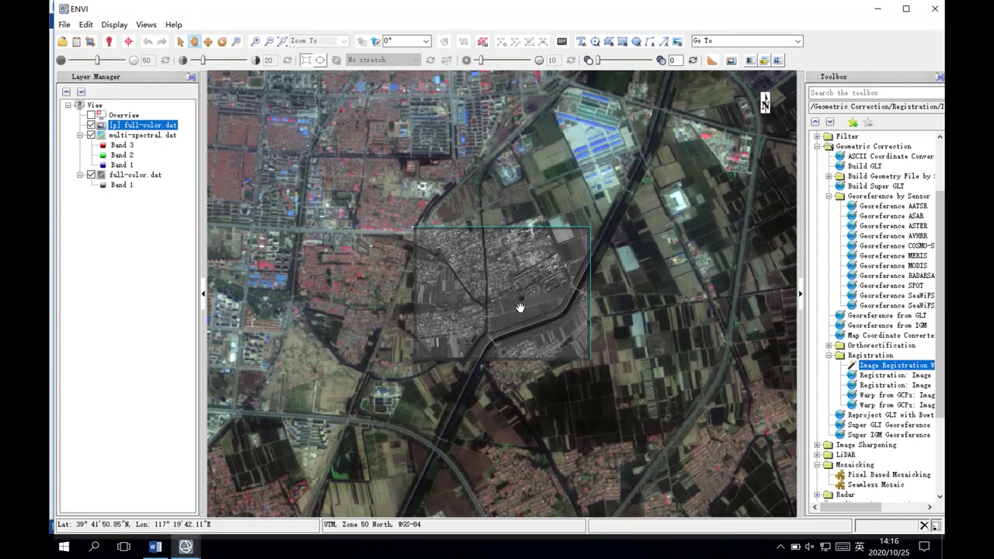
scroll(520, 305, up, 2)
scroll(520, 307, up, 1)
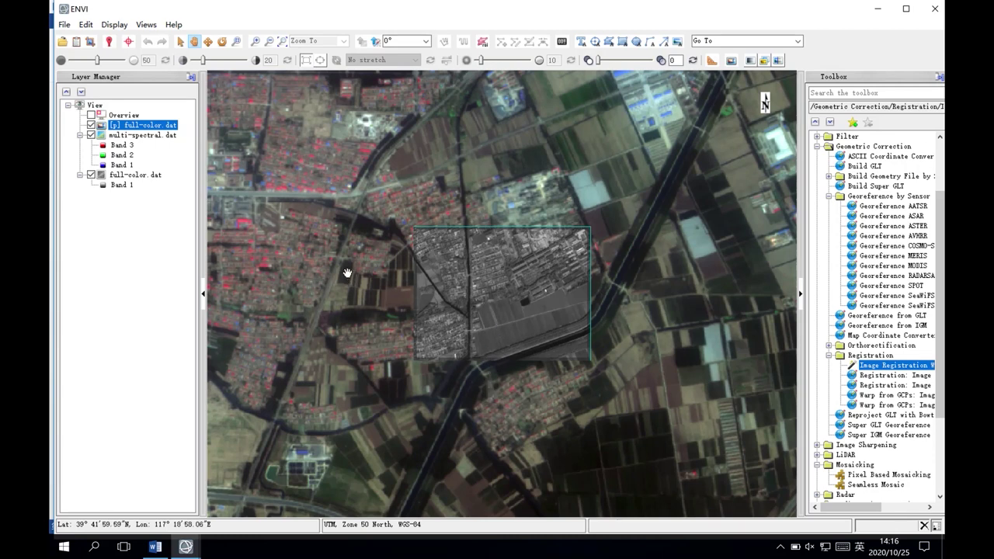
right_click(137, 128)
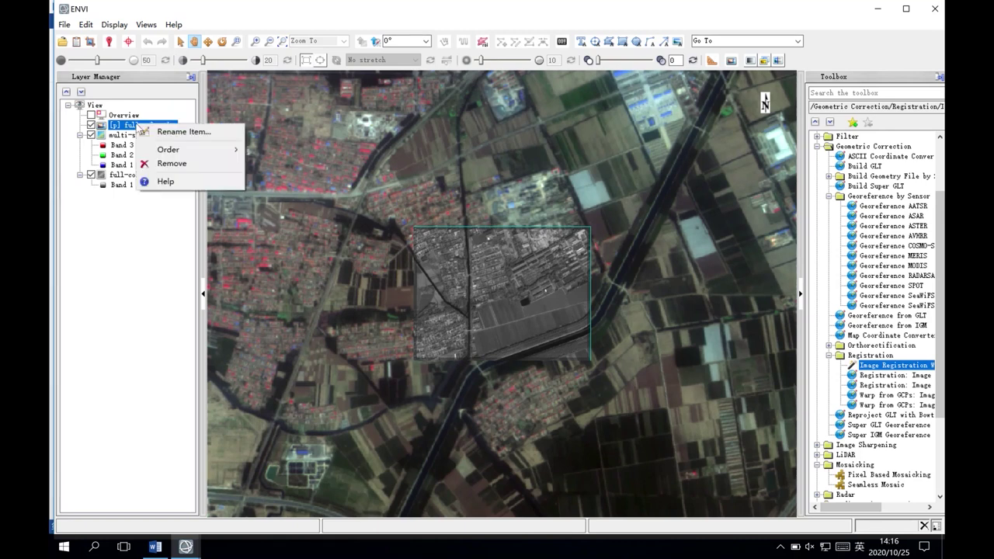
click(161, 166)
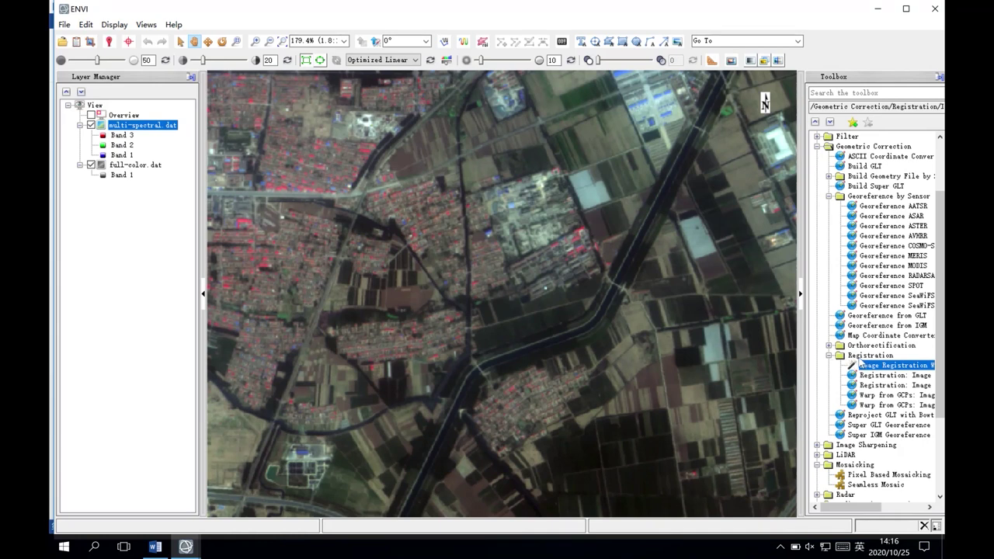
Step: Start the Image Registration Workflow and choose full-color.dat as the base image file
double_click(894, 365)
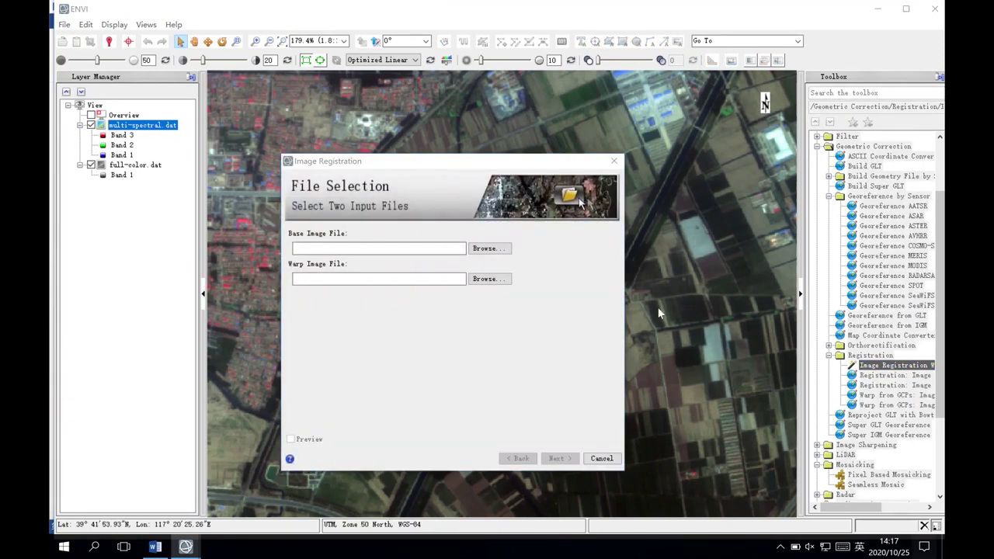
key(super+a)
click(666, 214)
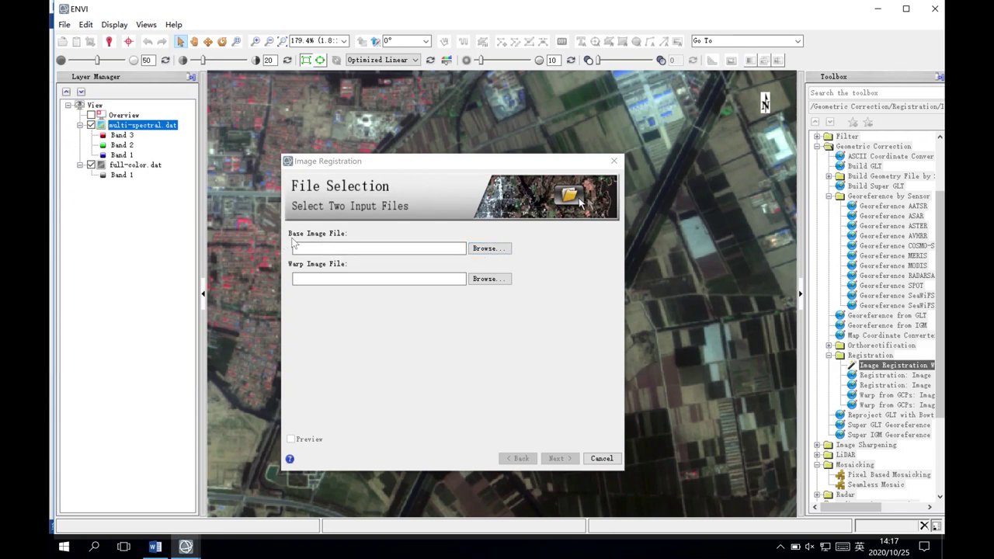
click(479, 250)
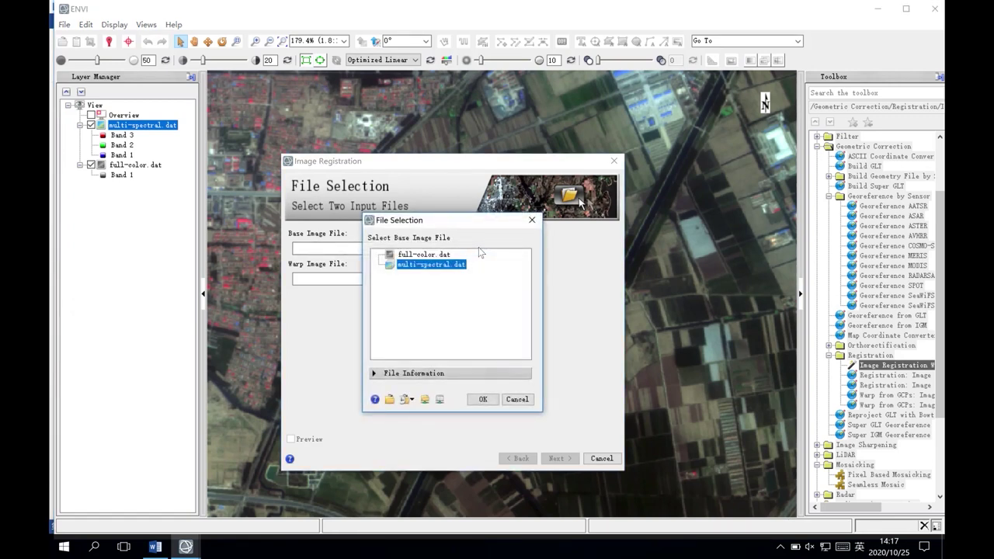
click(444, 256)
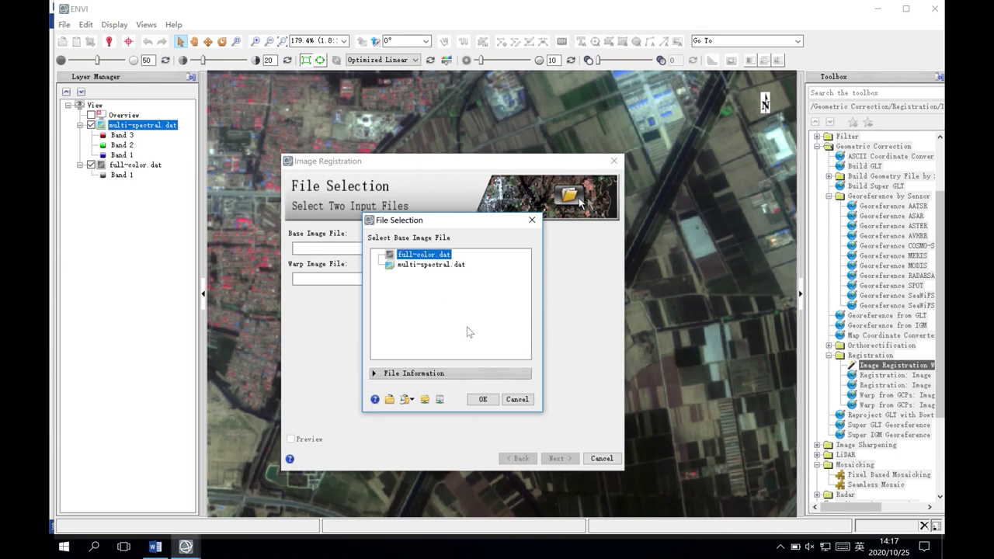
click(481, 400)
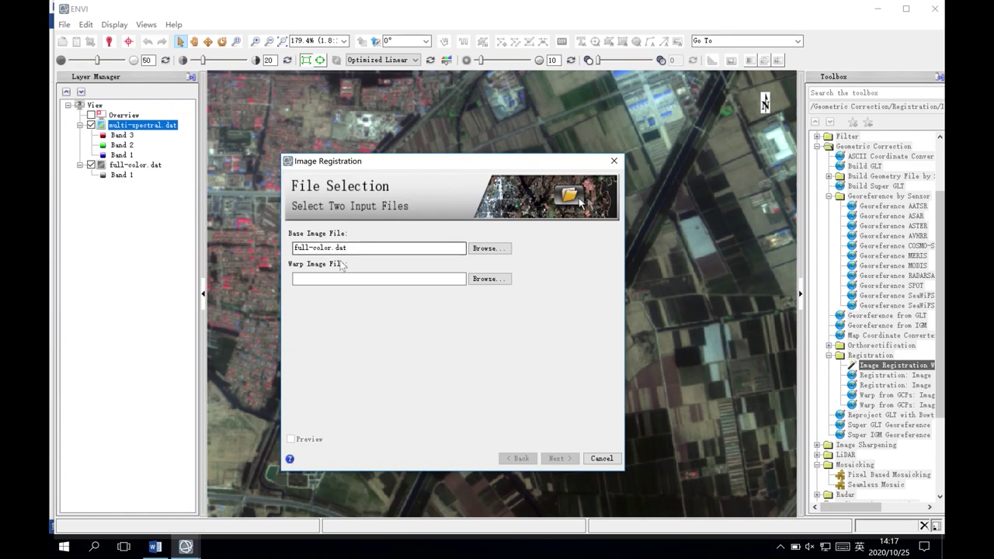
Step: Choose multi-spectral.dat as the warp image file and proceed to Tie Points Generation
click(486, 280)
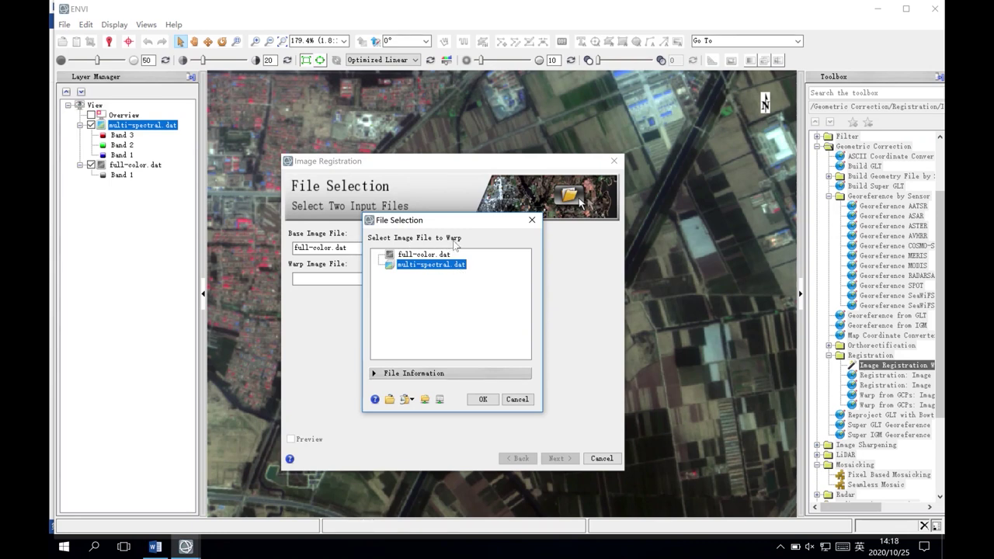
click(480, 399)
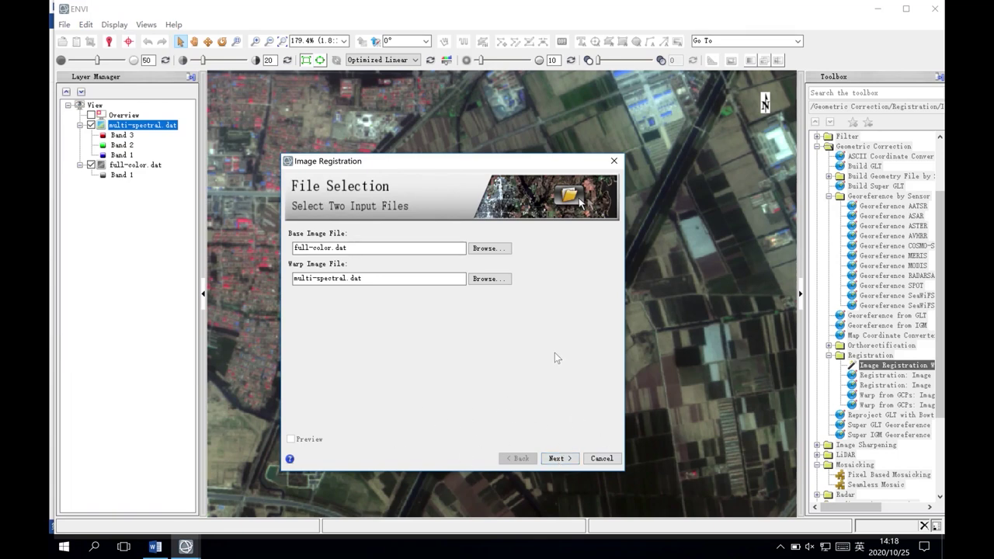
click(558, 458)
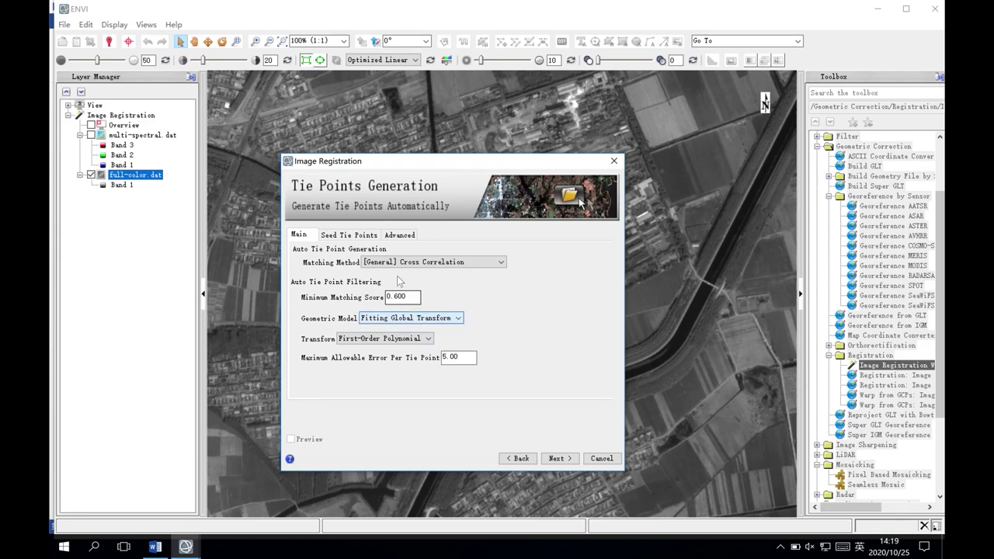
Step: Review the advanced and seed tie point settings, and generate the tie points automatically with the default parameters
click(398, 236)
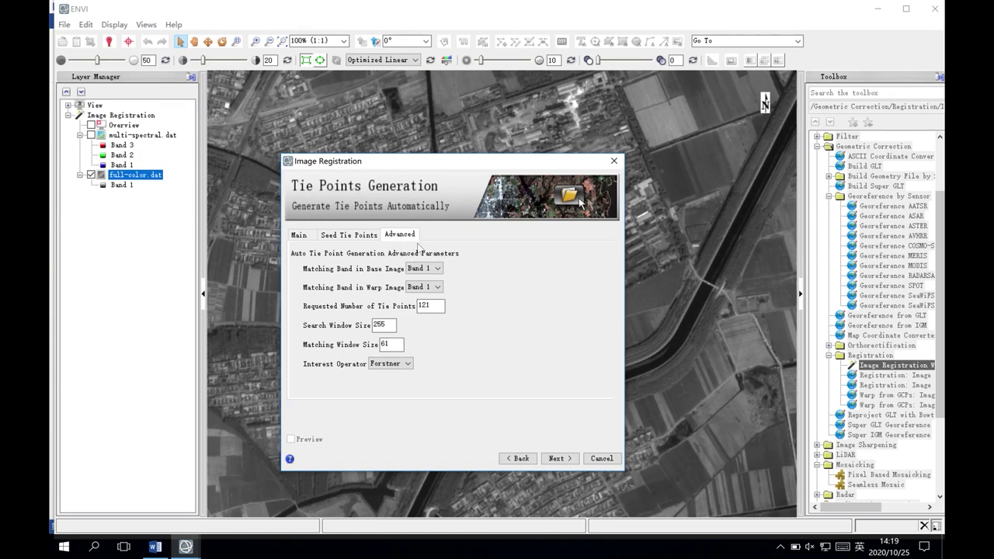
click(365, 234)
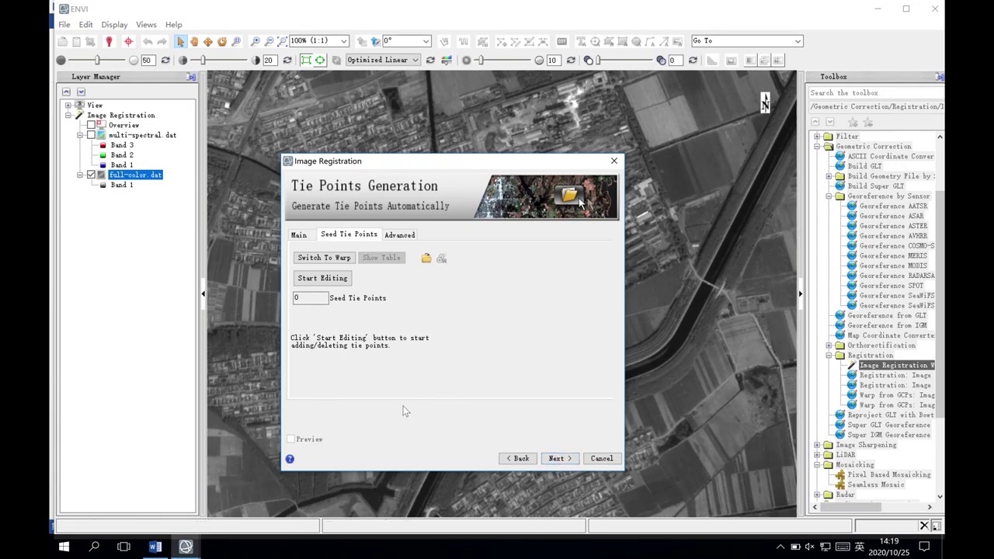
click(558, 458)
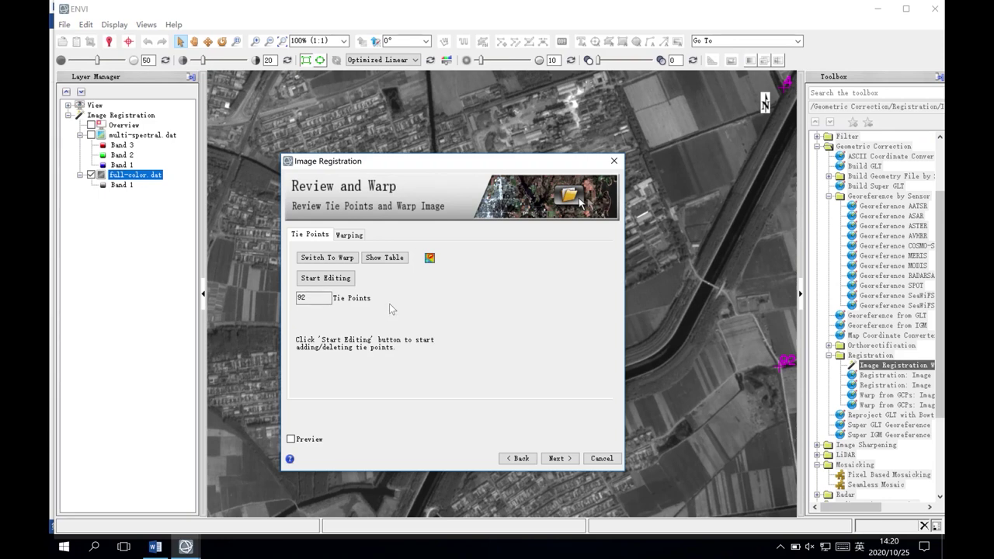
Step: Fit the full image in the view and check how the tie points are distributed on the base and warp images
click(284, 42)
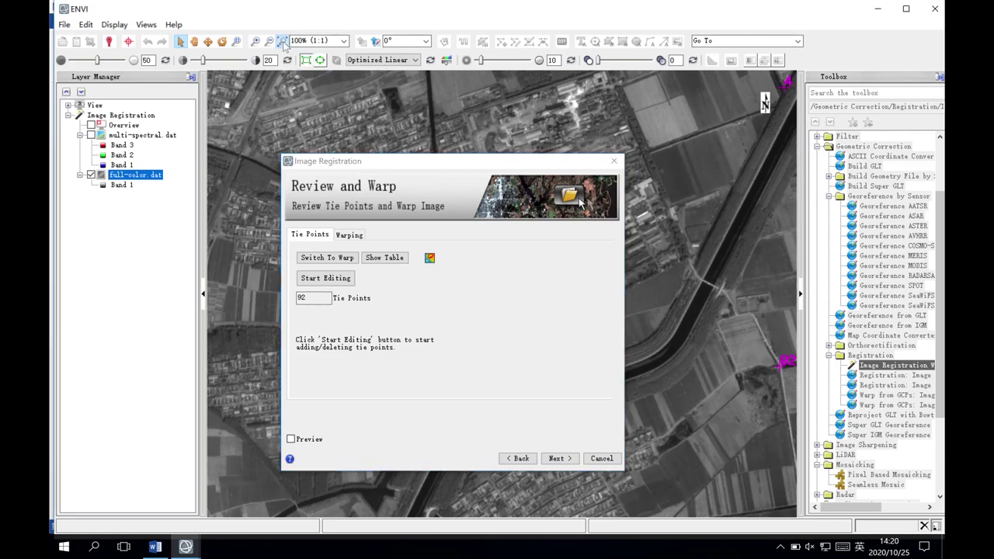
click(283, 43)
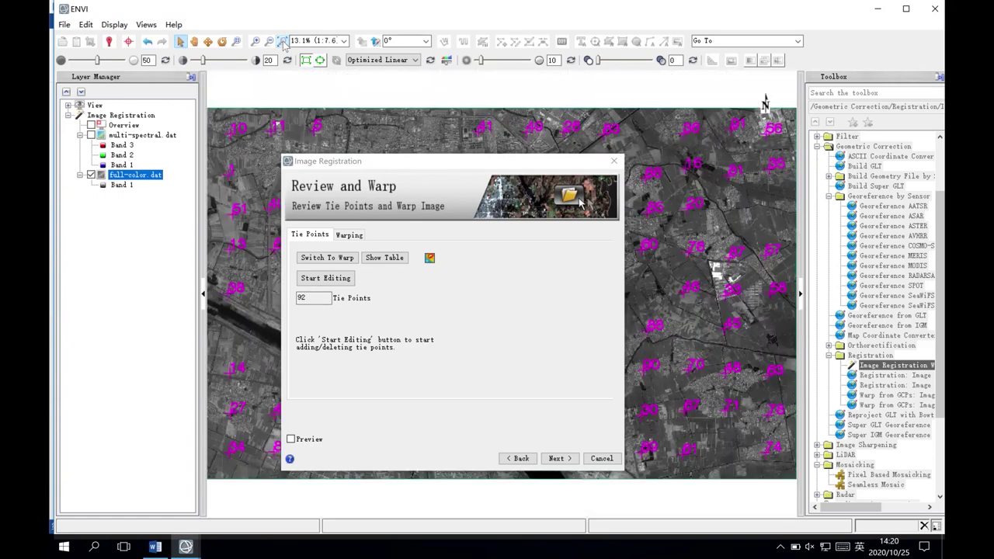
drag(362, 166, 469, 197)
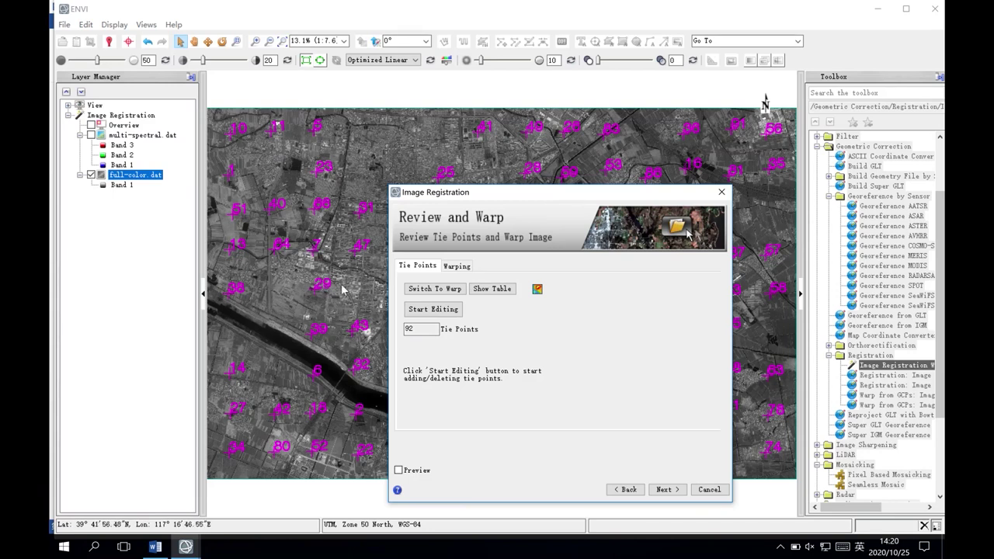
click(440, 293)
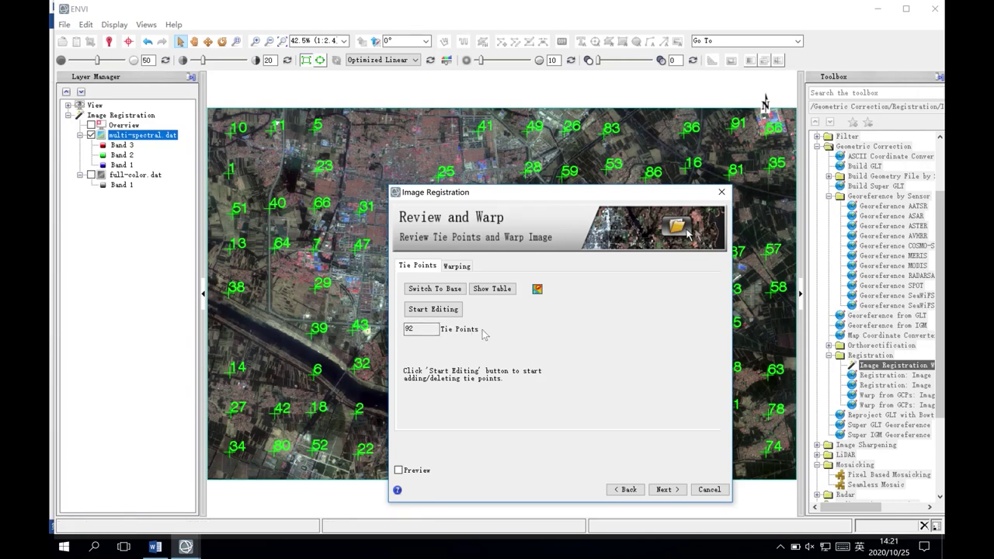
Step: Open the tie points attribute table and examine its SCORE and ERROR columns
click(497, 293)
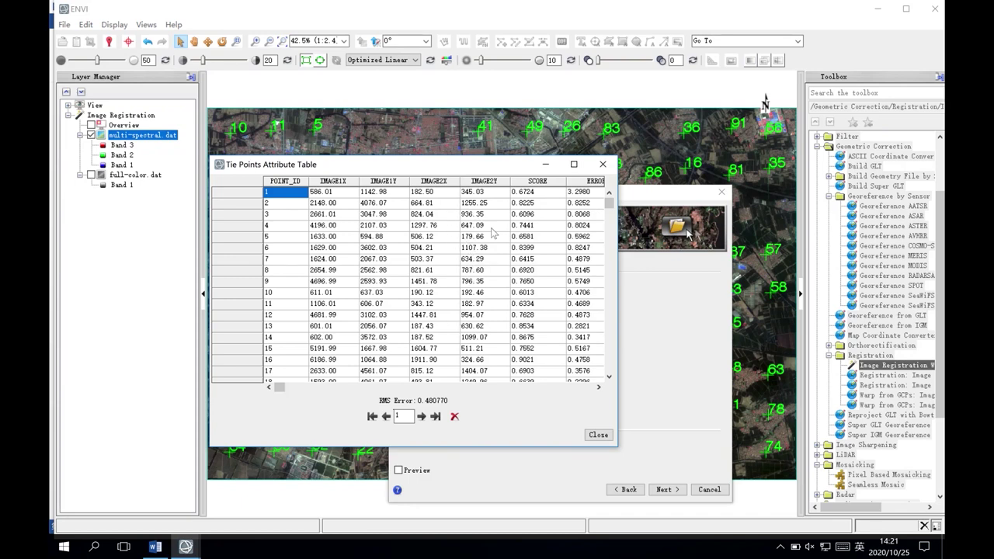
click(531, 181)
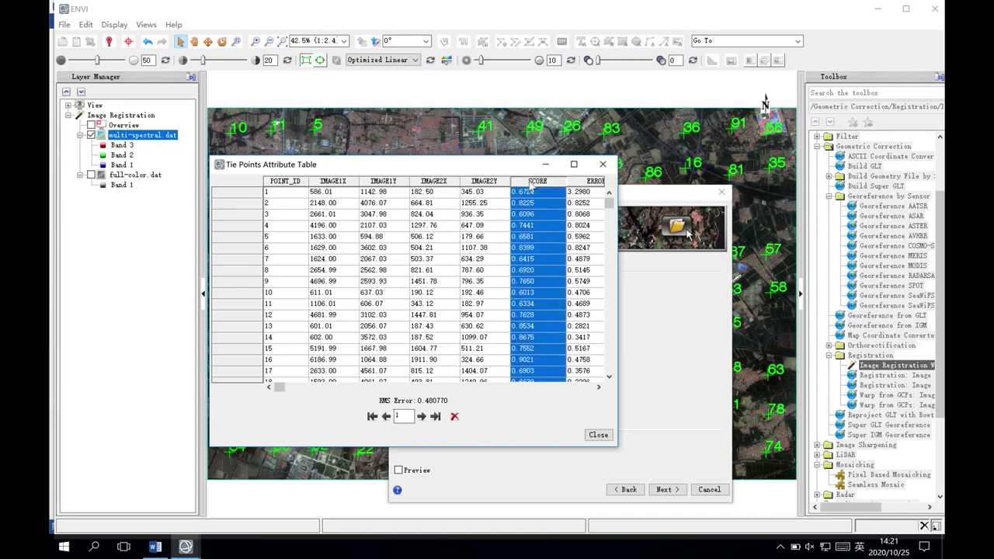
click(585, 181)
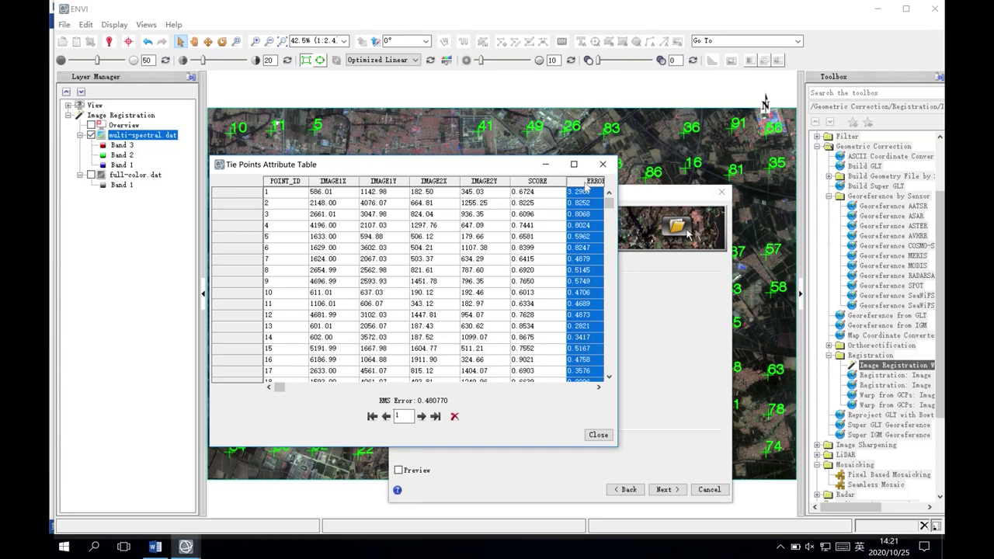
click(597, 387)
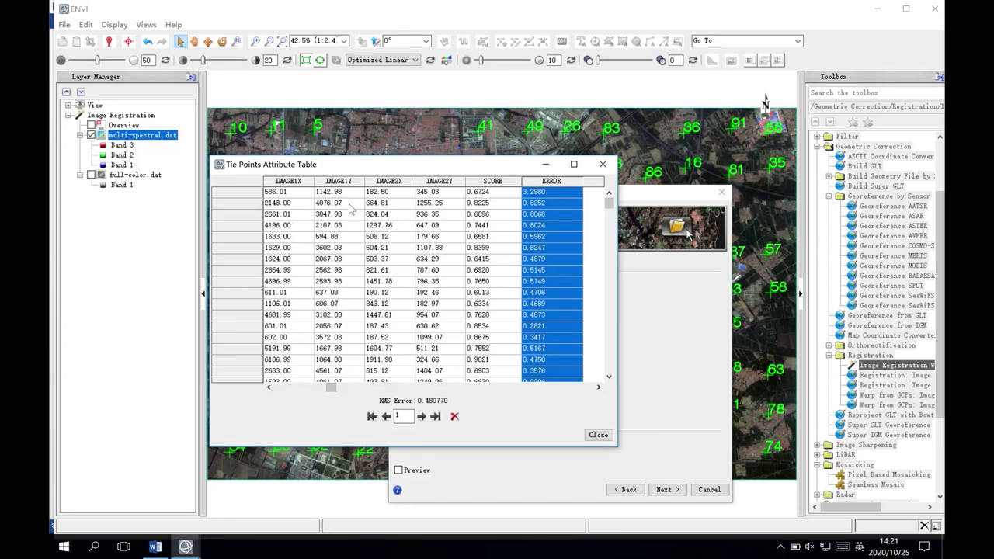
Step: Locate tie points 4, 6, 8 and 10 on the warp image from their rows in the attribute table
click(248, 225)
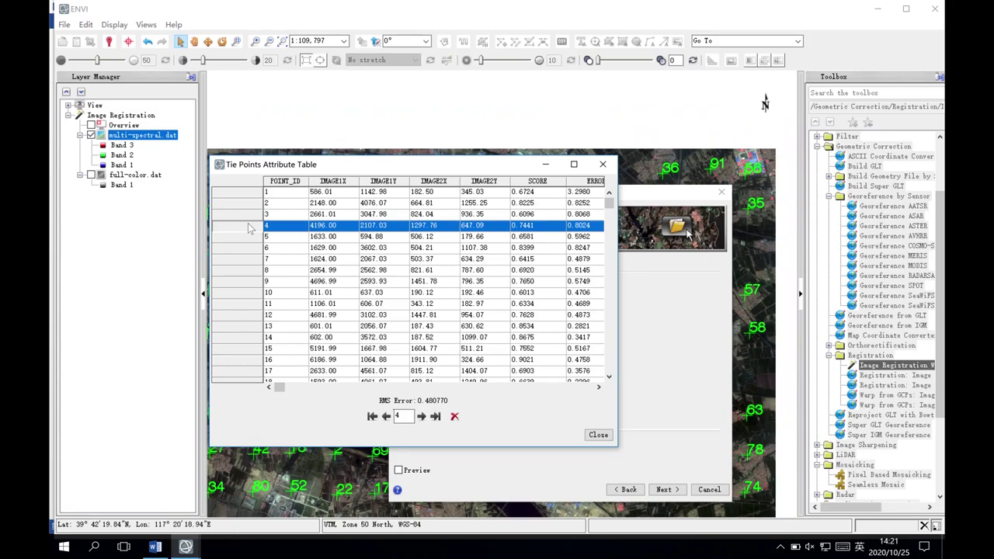
drag(353, 163, 448, 309)
drag(432, 194, 675, 306)
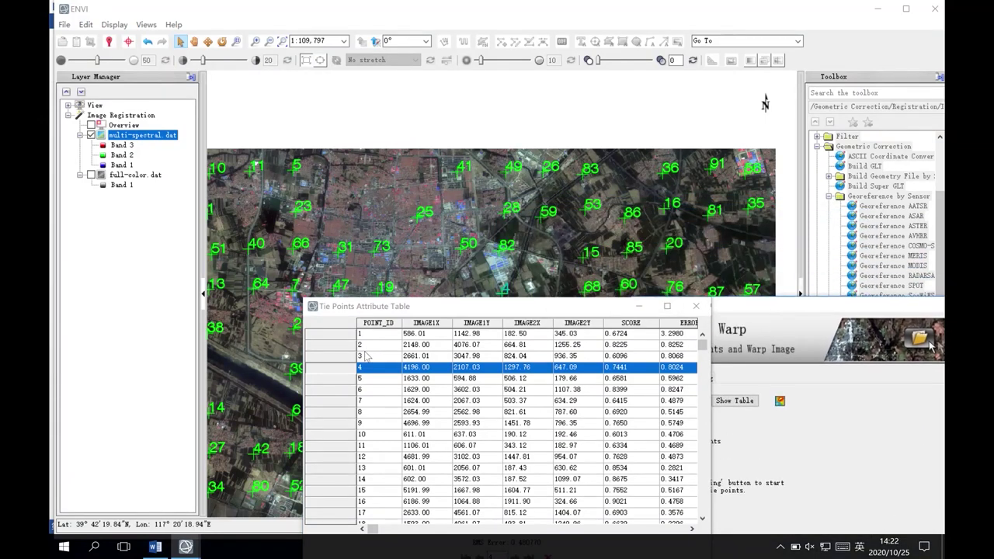
click(346, 396)
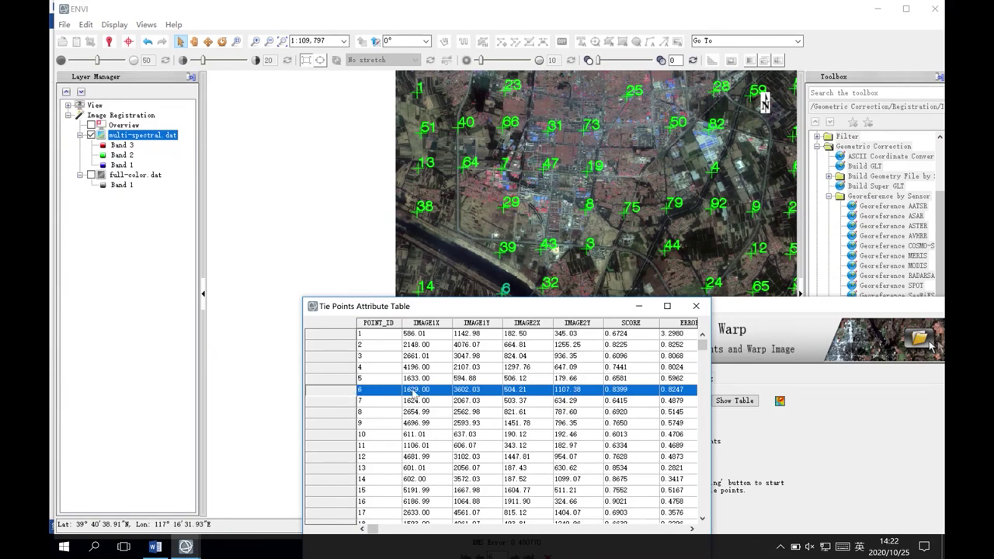
drag(494, 306, 458, 370)
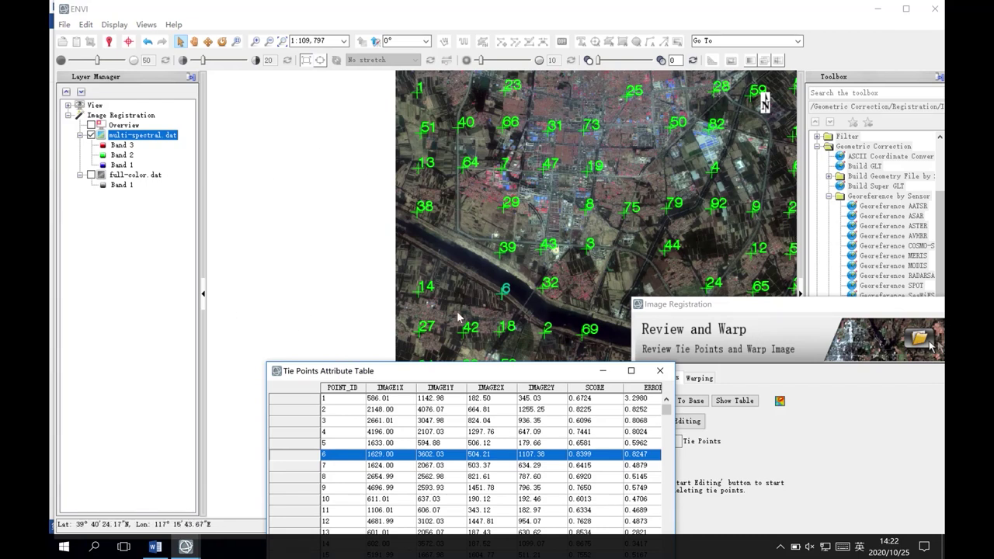
click(317, 477)
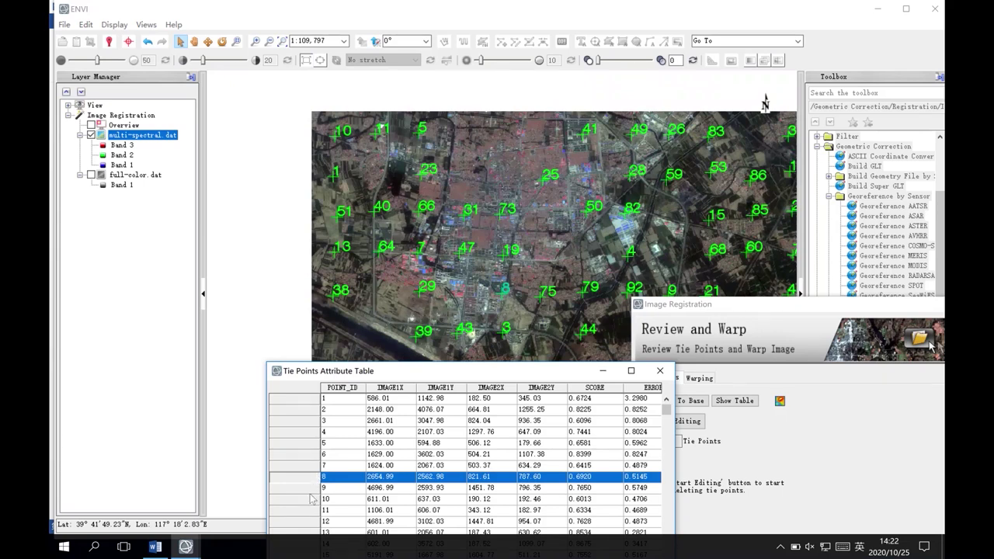
click(313, 500)
click(314, 432)
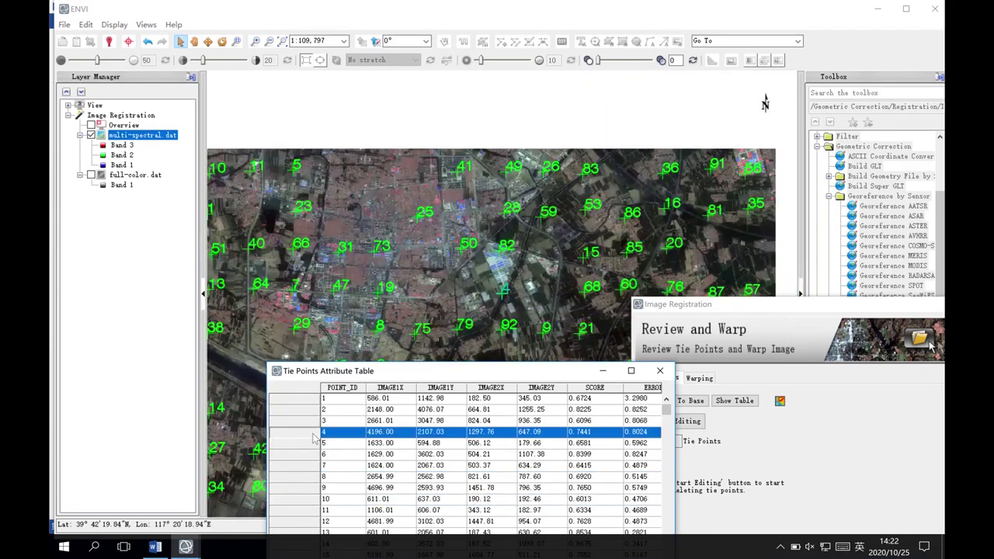
click(305, 480)
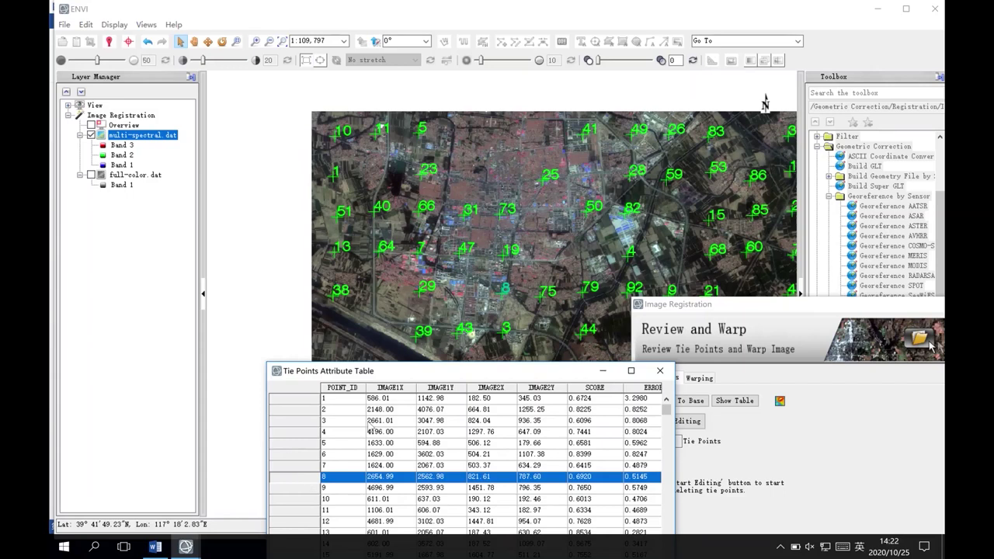
drag(428, 375, 257, 309)
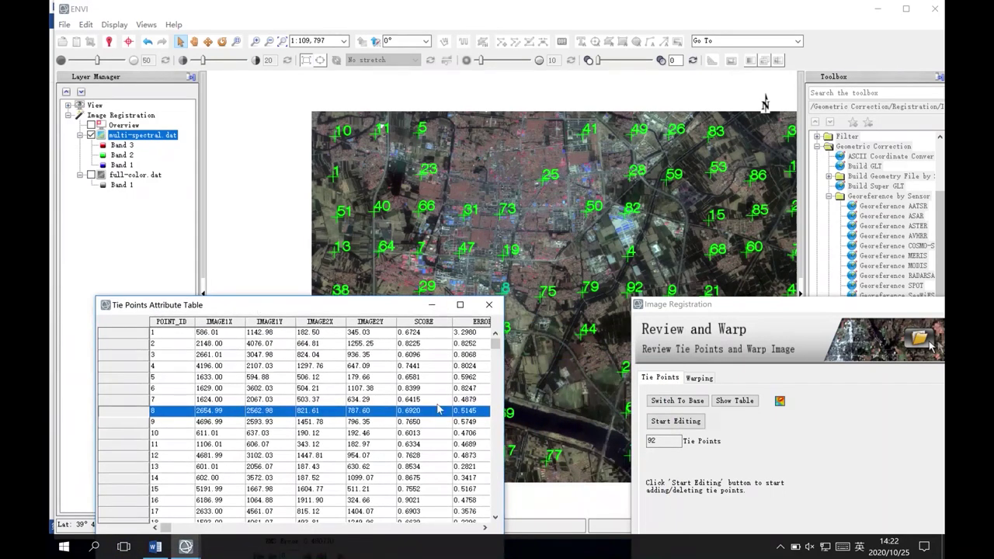
Step: Sort the tie points table by the ERROR column in reverse order
click(485, 321)
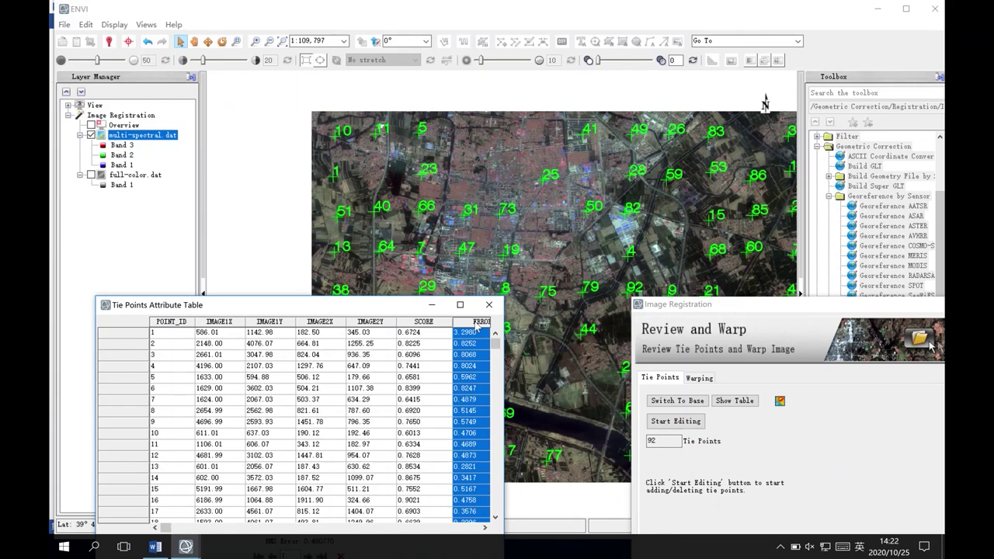
right_click(476, 328)
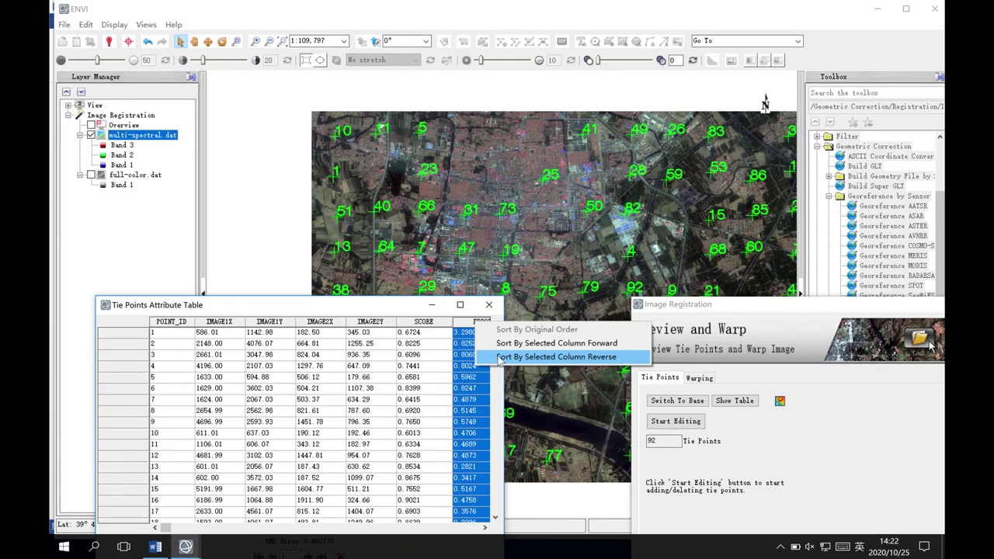
click(499, 359)
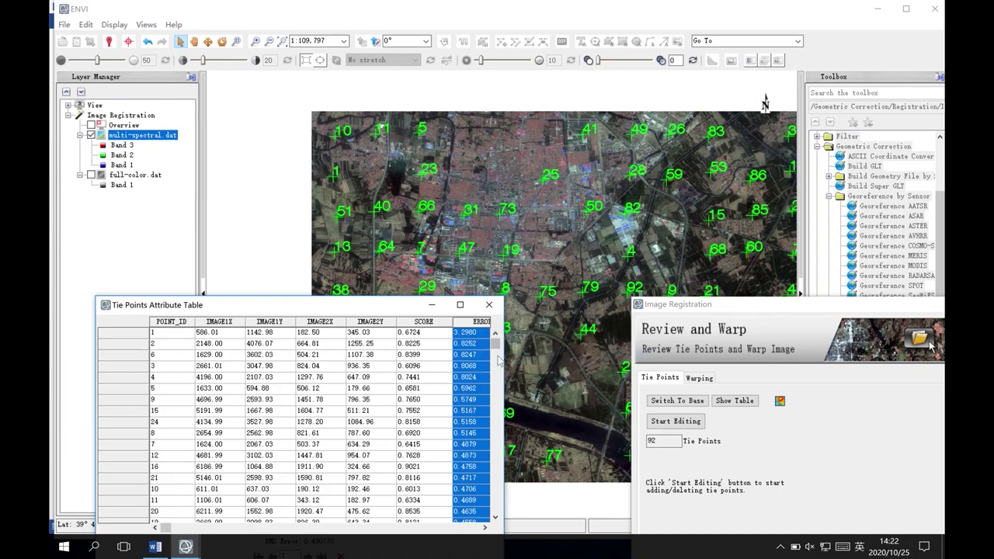
drag(404, 305, 420, 215)
scroll(466, 266, right, 2)
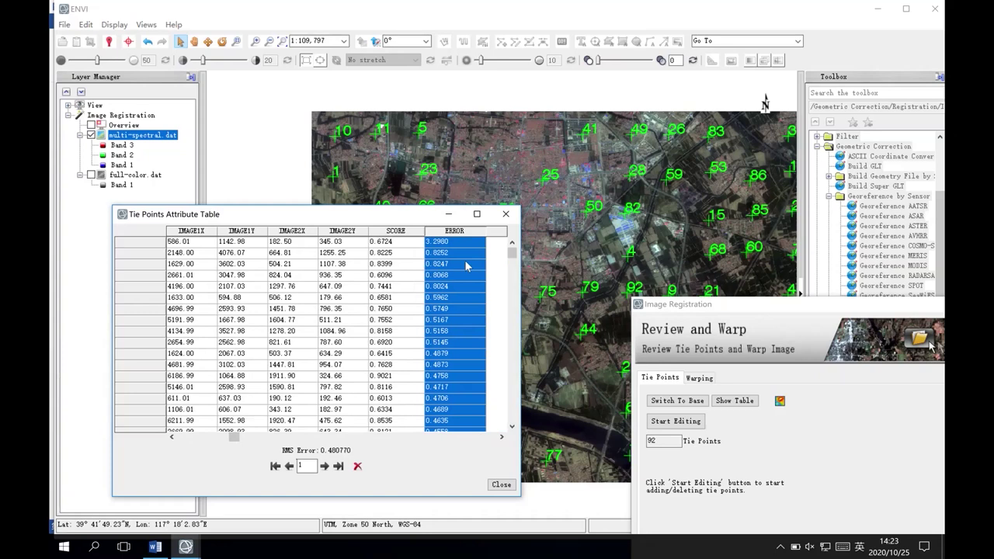
scroll(445, 258, left, 1)
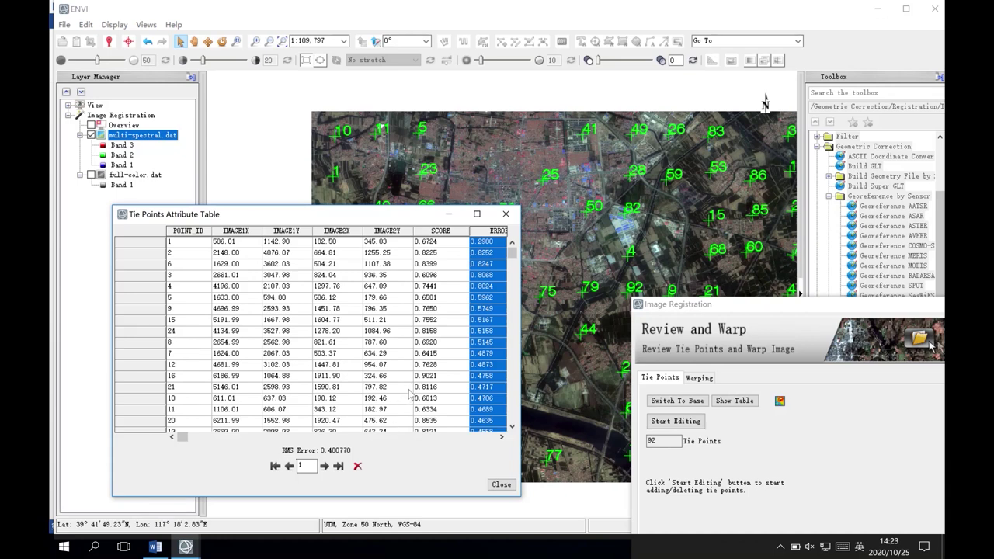
Step: Delete the tie point with the largest error, in the first row of the sorted table, and close the table
click(163, 243)
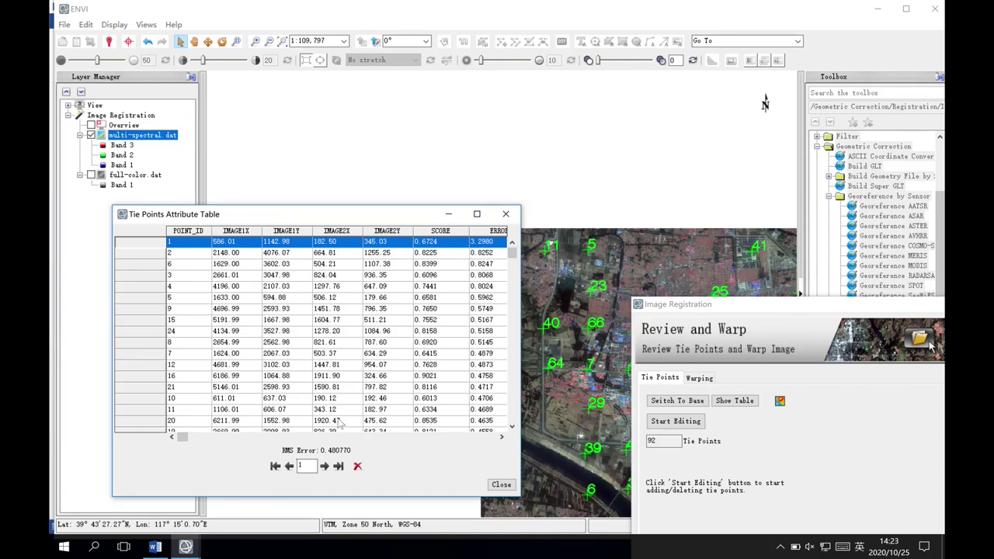
click(357, 465)
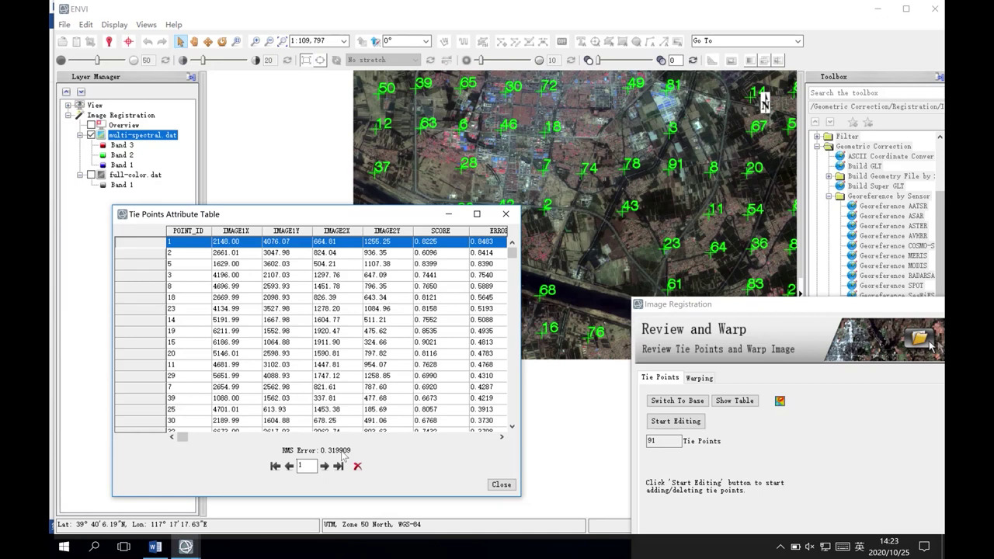
click(499, 485)
Step: Accept the remaining tie points, warp the image and review the output filename on the Export page
drag(728, 310, 387, 155)
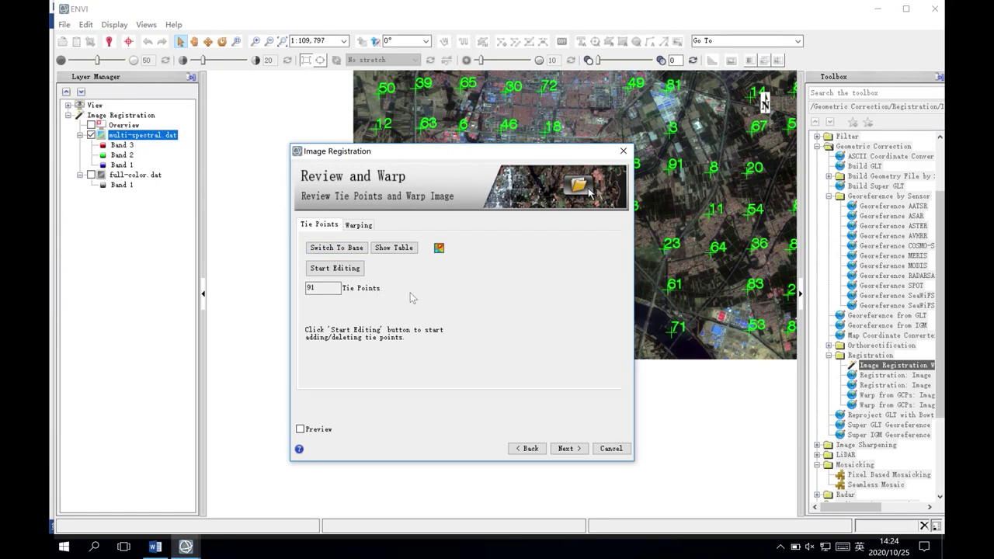
click(567, 449)
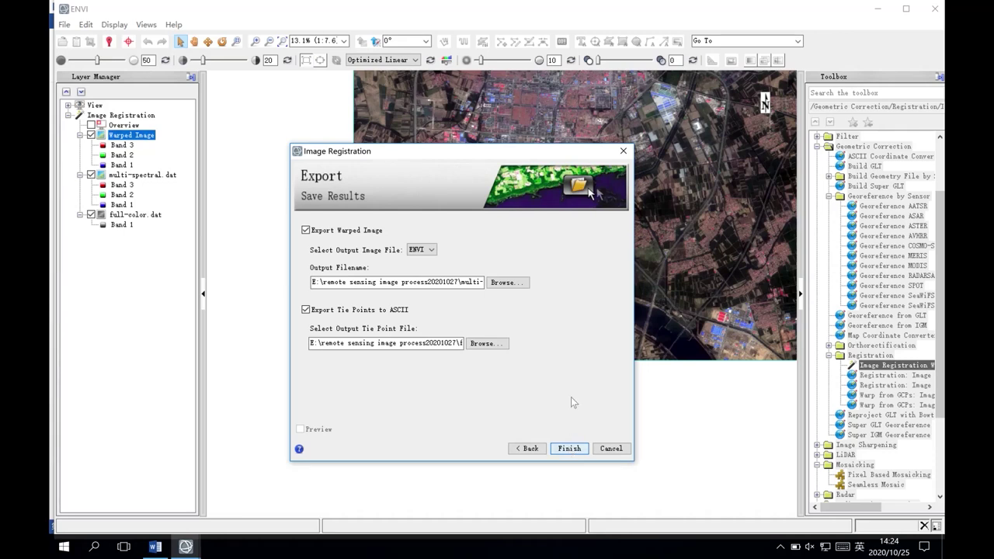
click(463, 282)
click(353, 282)
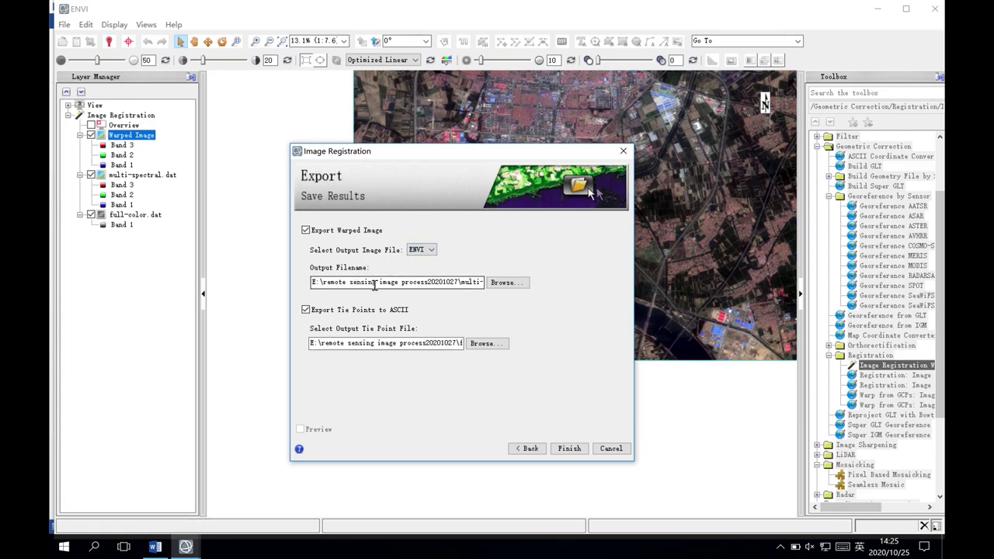
Step: Browse for the warped image's output location in the temp1 folder inside Image Registration Workflow's full-color and multi-spectral files data folder
click(504, 284)
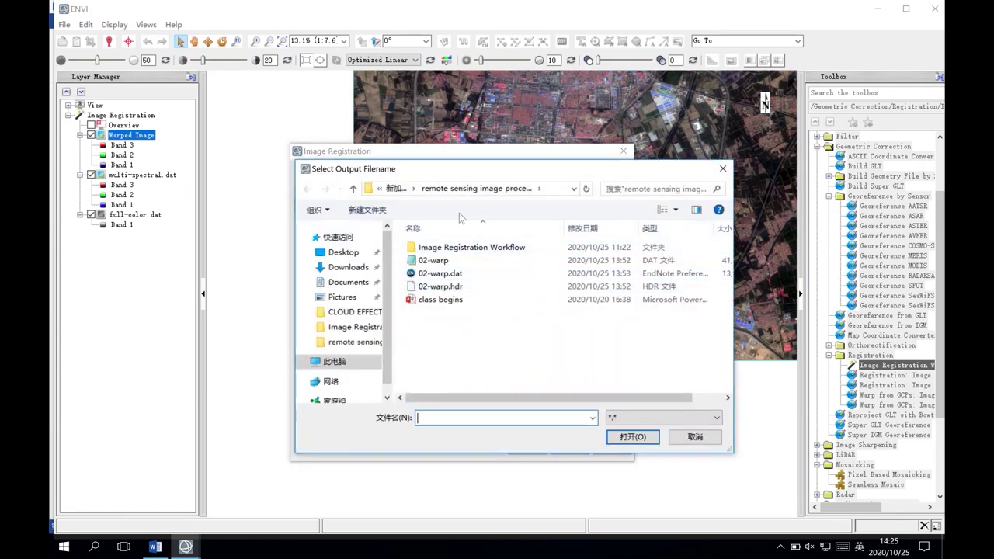
click(399, 189)
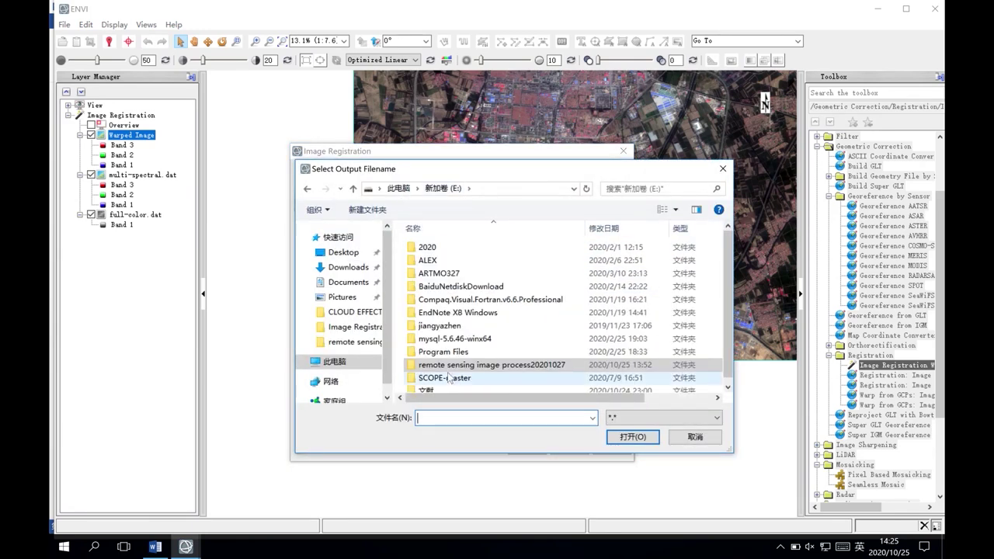
double_click(448, 367)
double_click(462, 247)
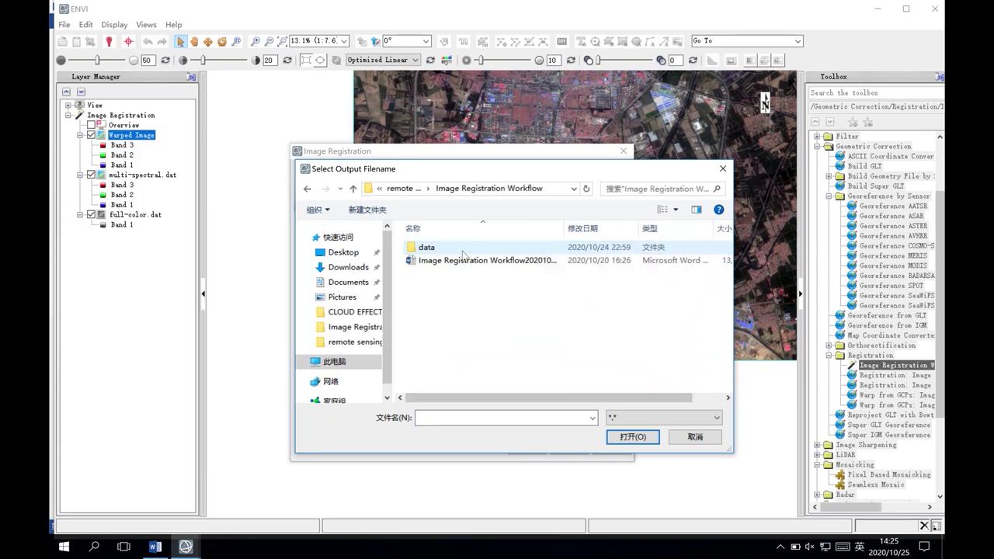
double_click(462, 249)
double_click(463, 248)
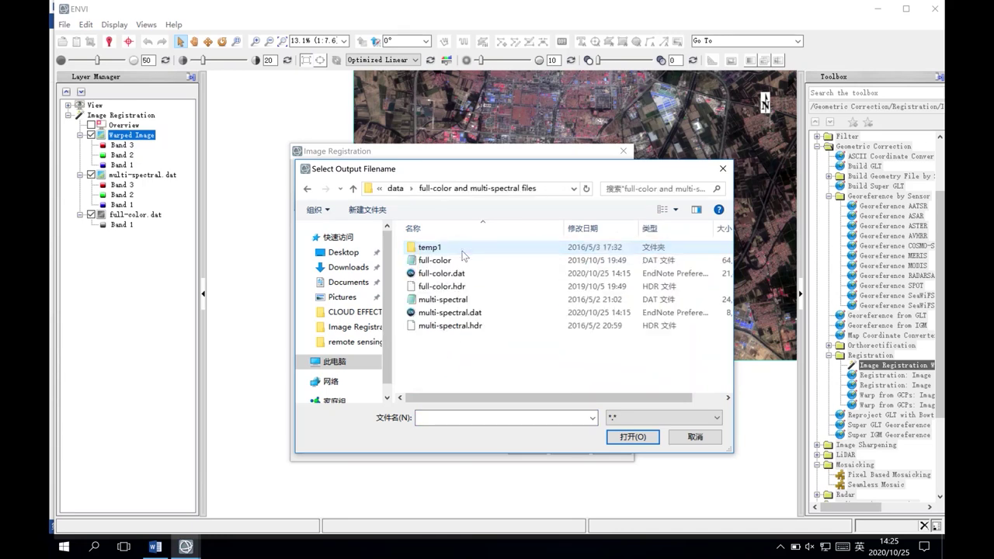
double_click(462, 251)
Step: Name the output image "warped file" and finish the registration export, including the ASCII tie points
click(451, 416)
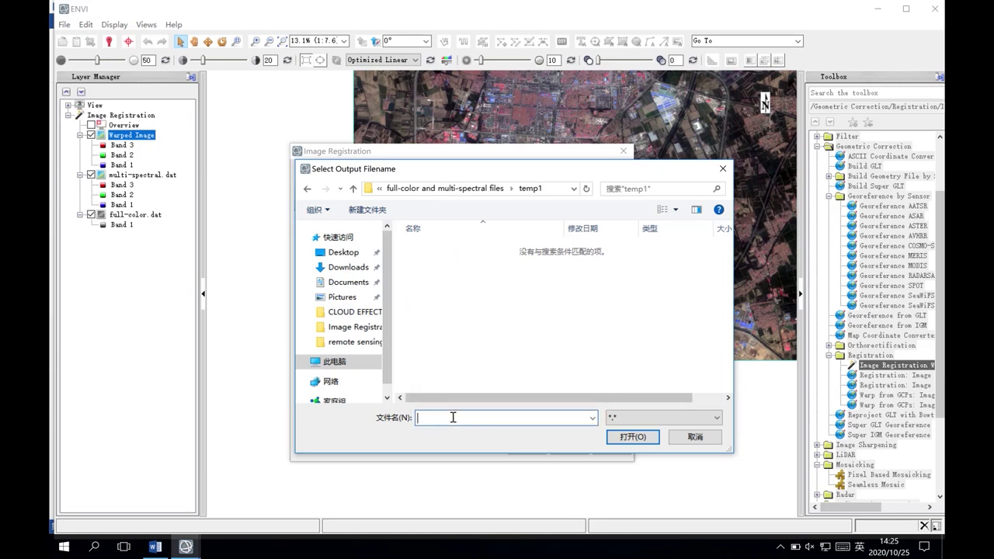
text(warpedn)
key(BackSpace)
text(file)
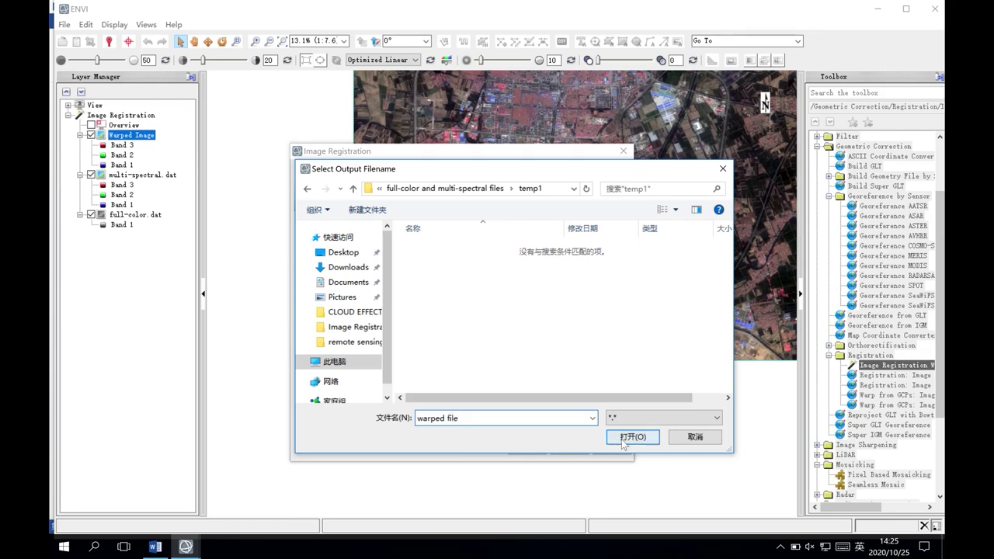
click(631, 437)
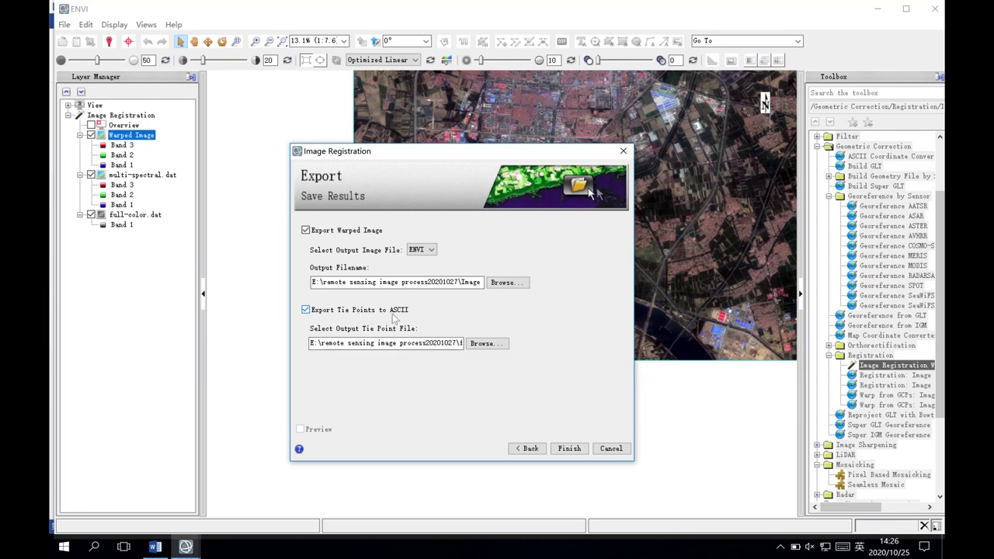
click(570, 454)
click(570, 450)
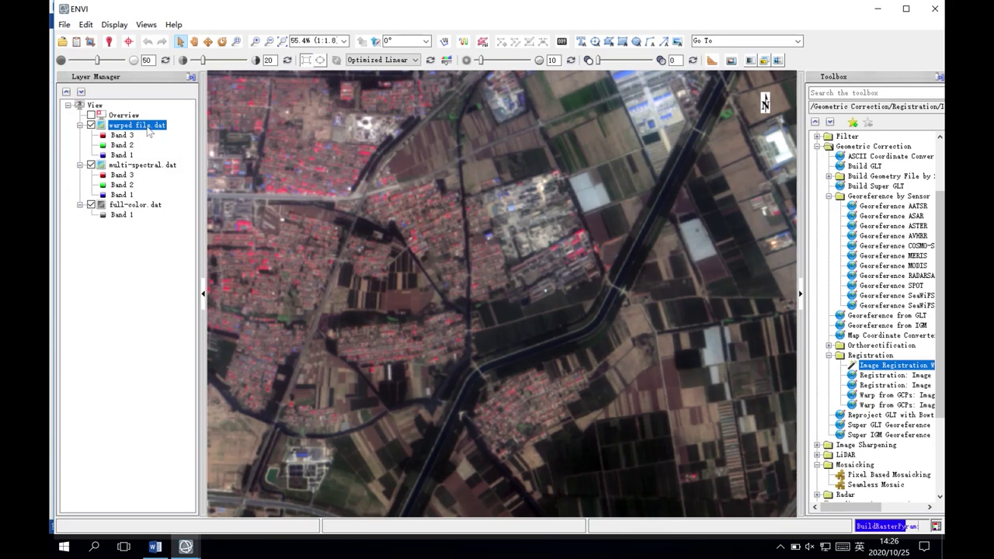
Step: Remove the multi-spectral.dat layer from the view
click(133, 166)
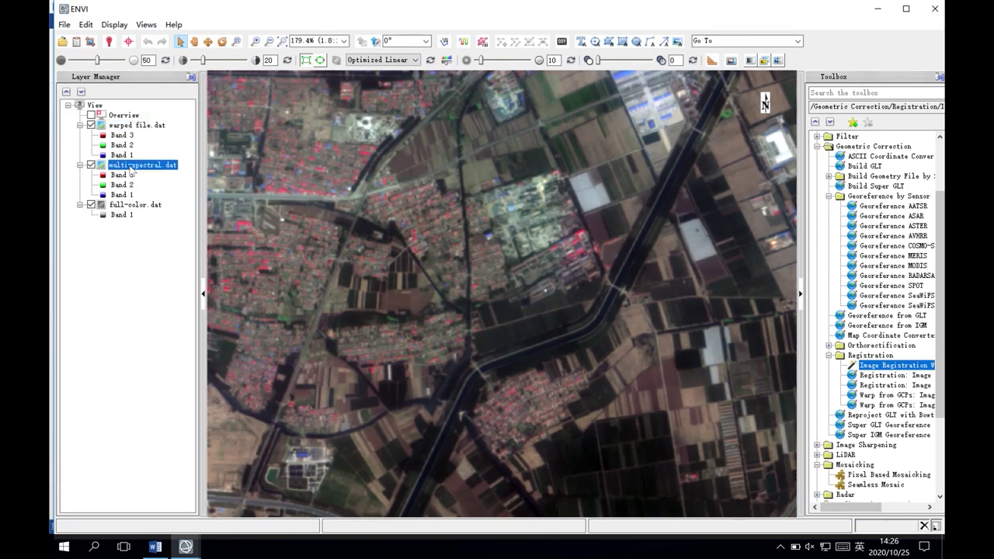
right_click(132, 170)
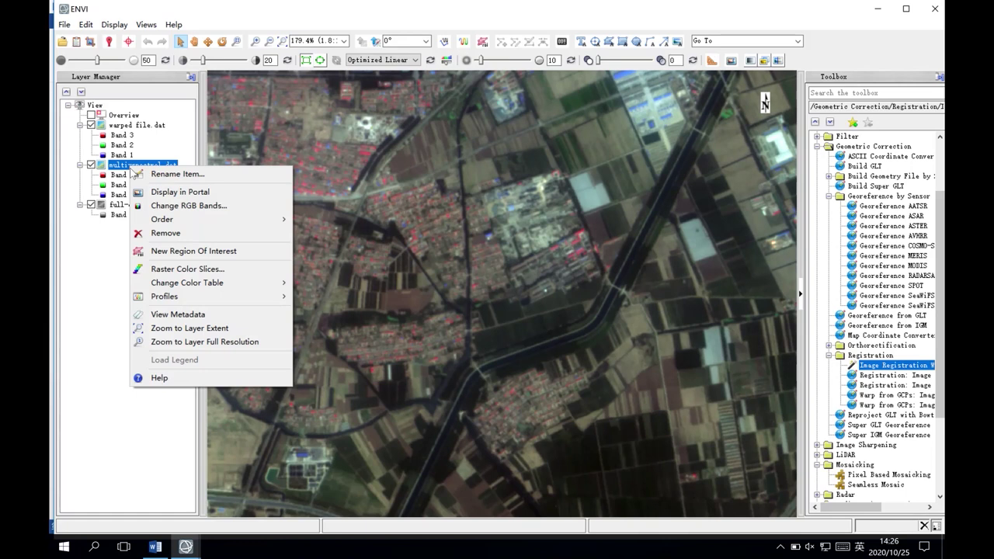
click(152, 235)
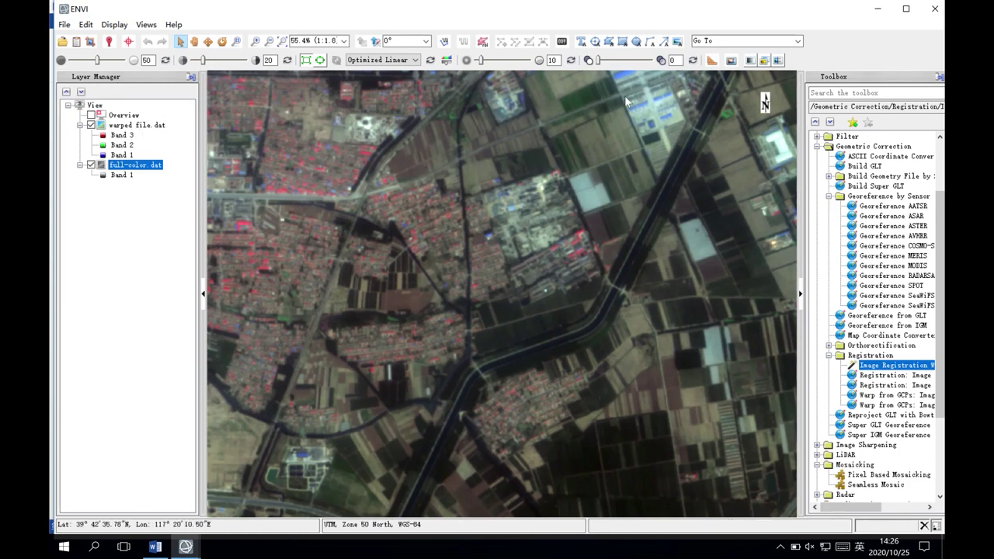
Step: Open a portal of full-color.dat over the warped image and examine how roads and river line up across its edges
click(282, 41)
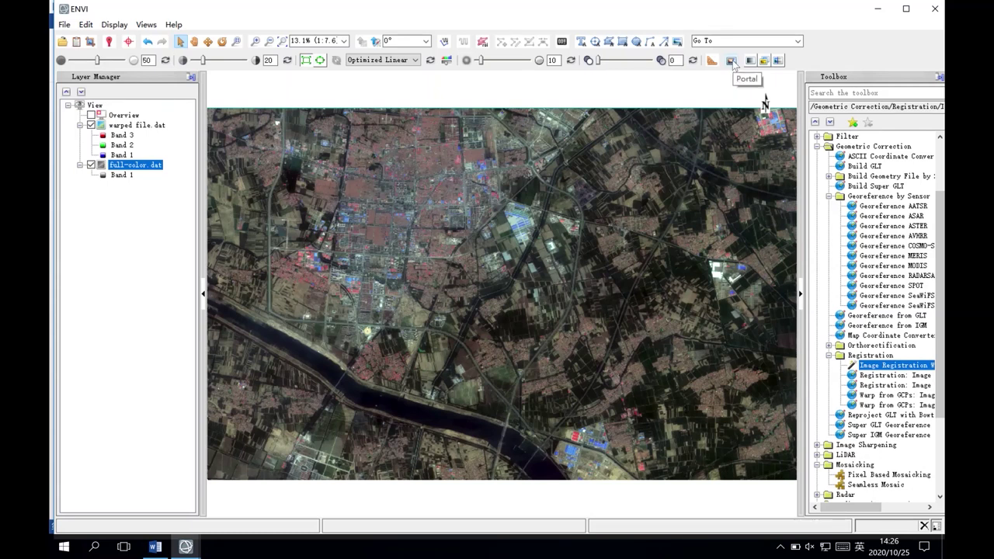
click(733, 62)
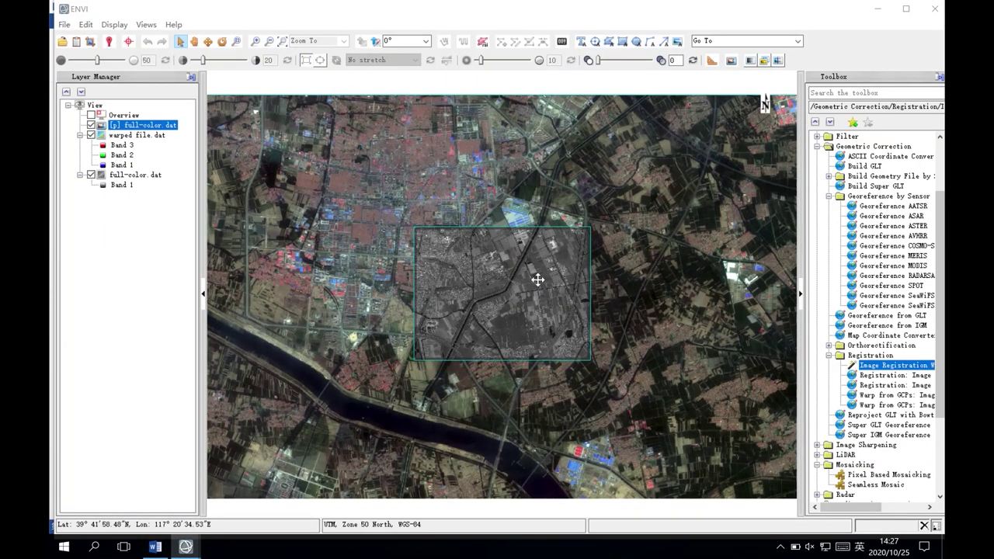
click(194, 41)
scroll(496, 277, up, 2)
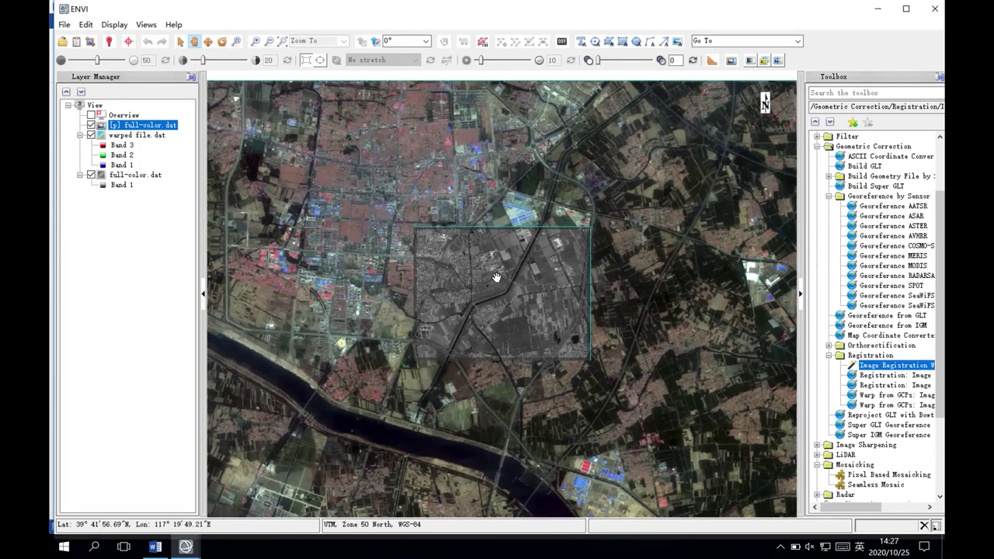
scroll(496, 277, up, 1)
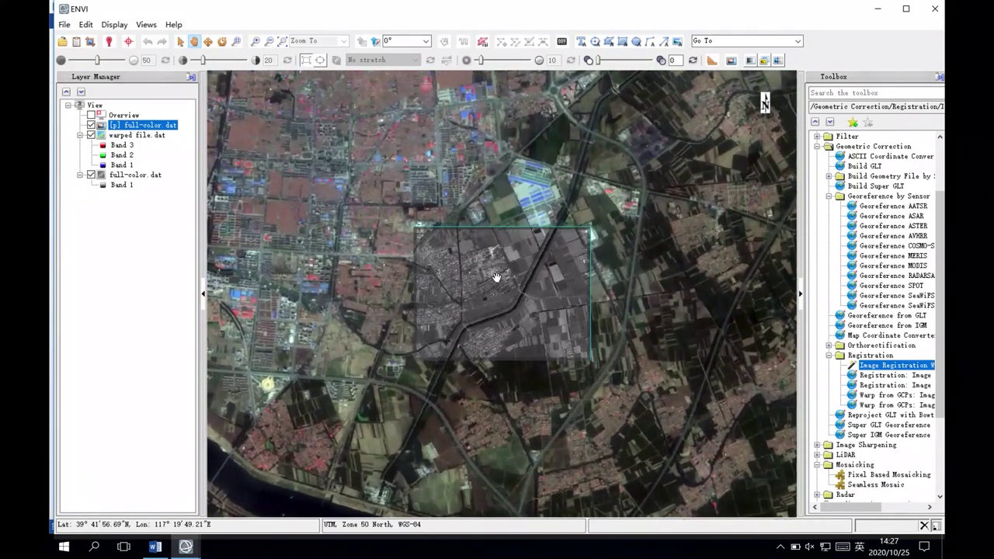
scroll(497, 277, up, 2)
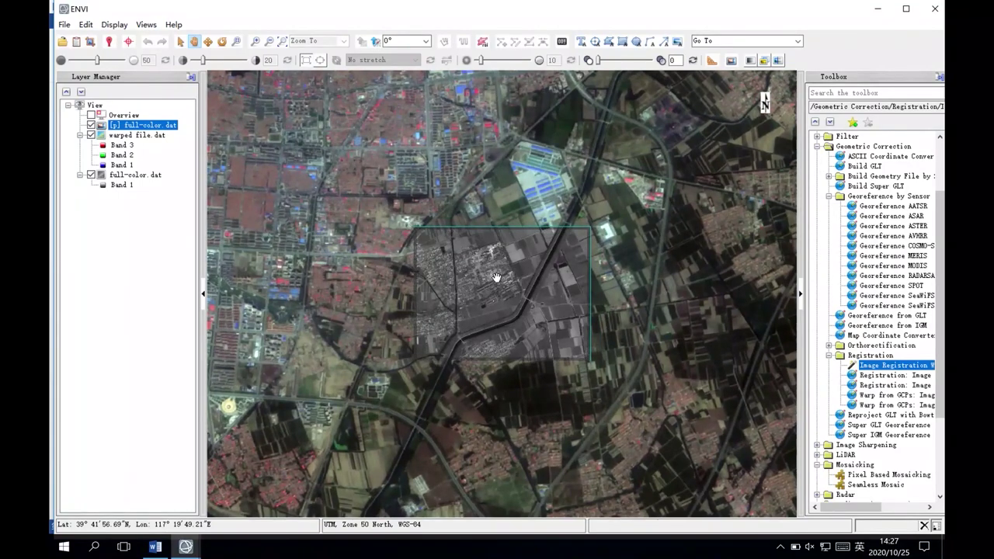
scroll(497, 277, up, 2)
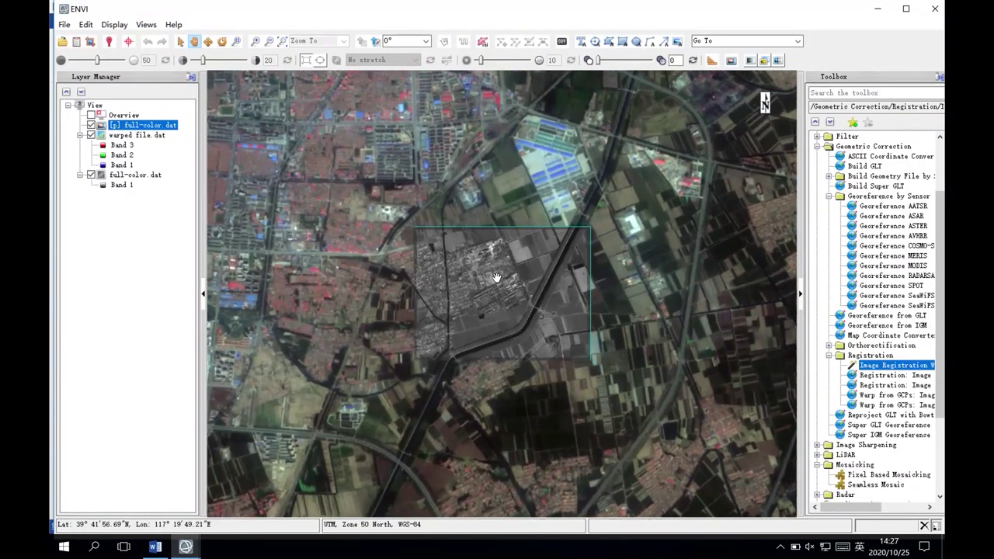
scroll(496, 277, up, 1)
scroll(497, 275, up, 1)
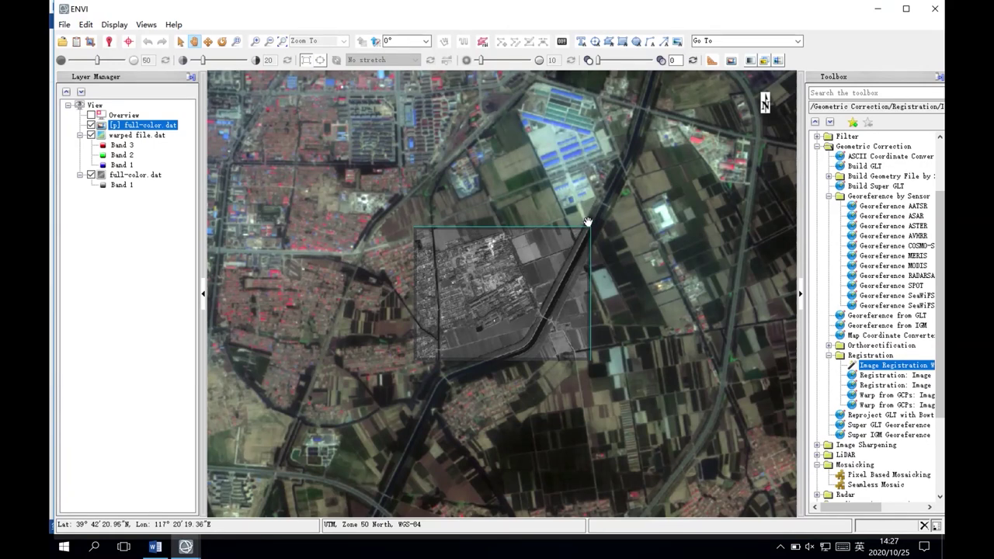
scroll(609, 238, up, 1)
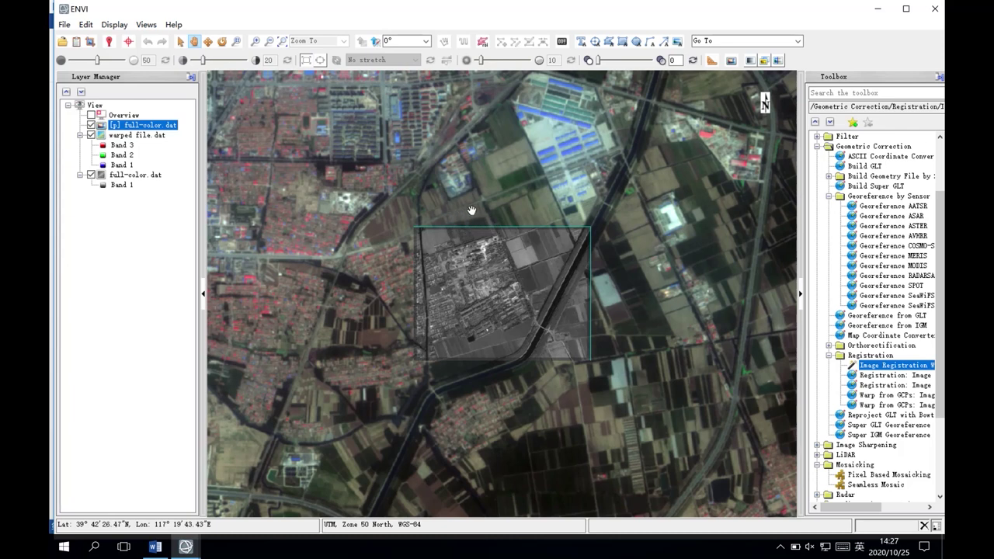
drag(472, 213, 378, 229)
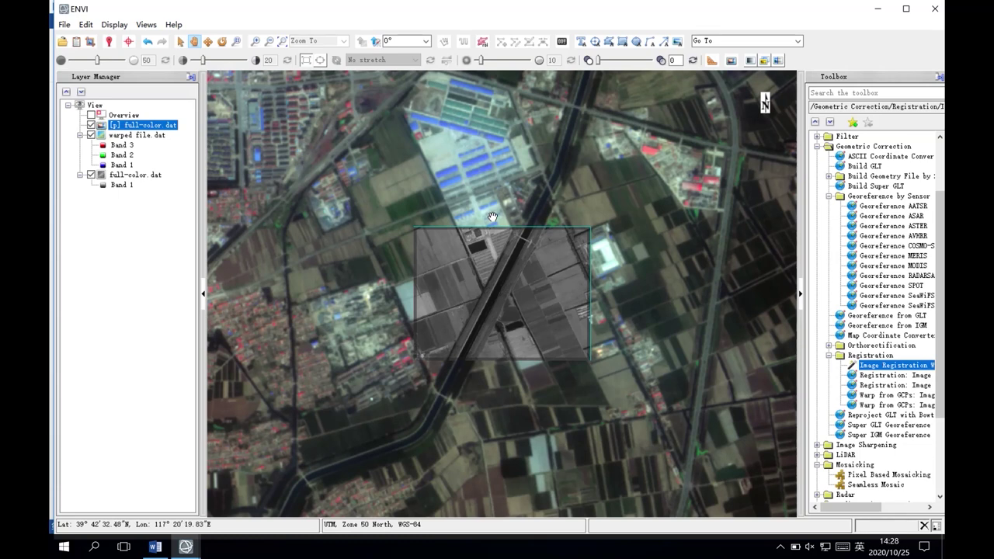
Step: Close all open files through the Data Manager
click(77, 41)
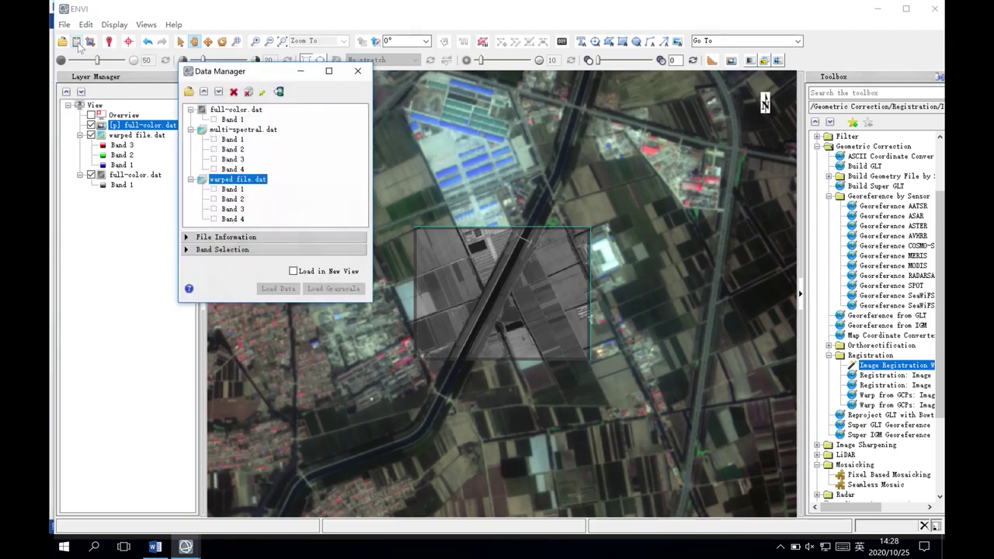
click(248, 92)
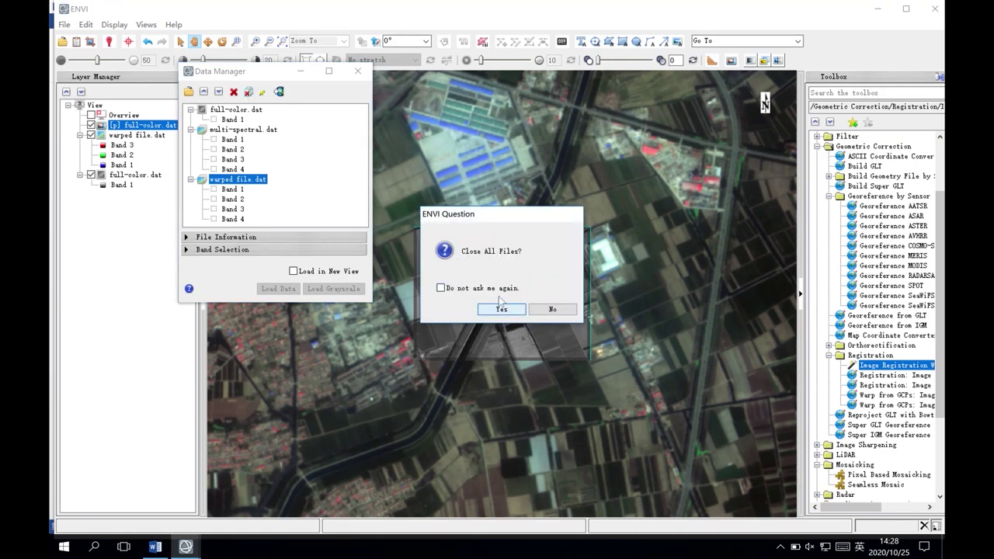
click(500, 309)
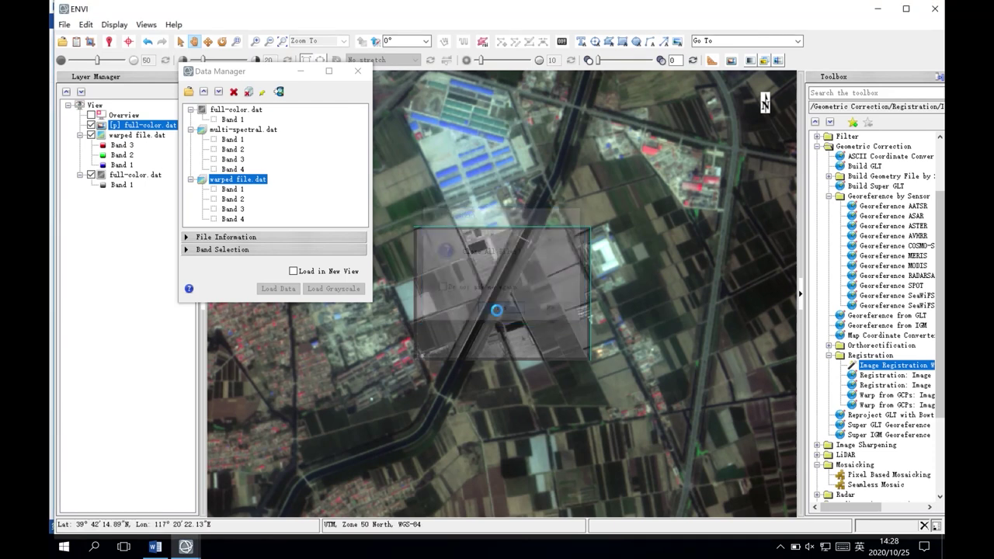